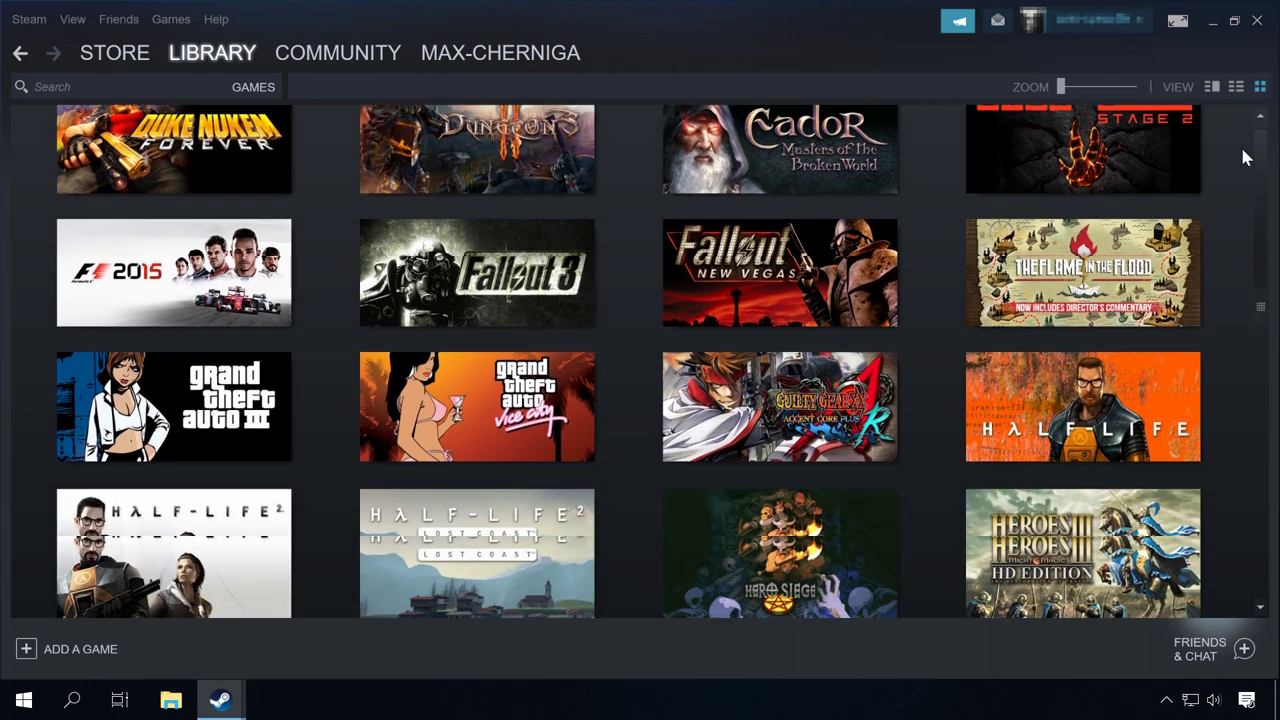
scroll(1245, 157, "down", 6)
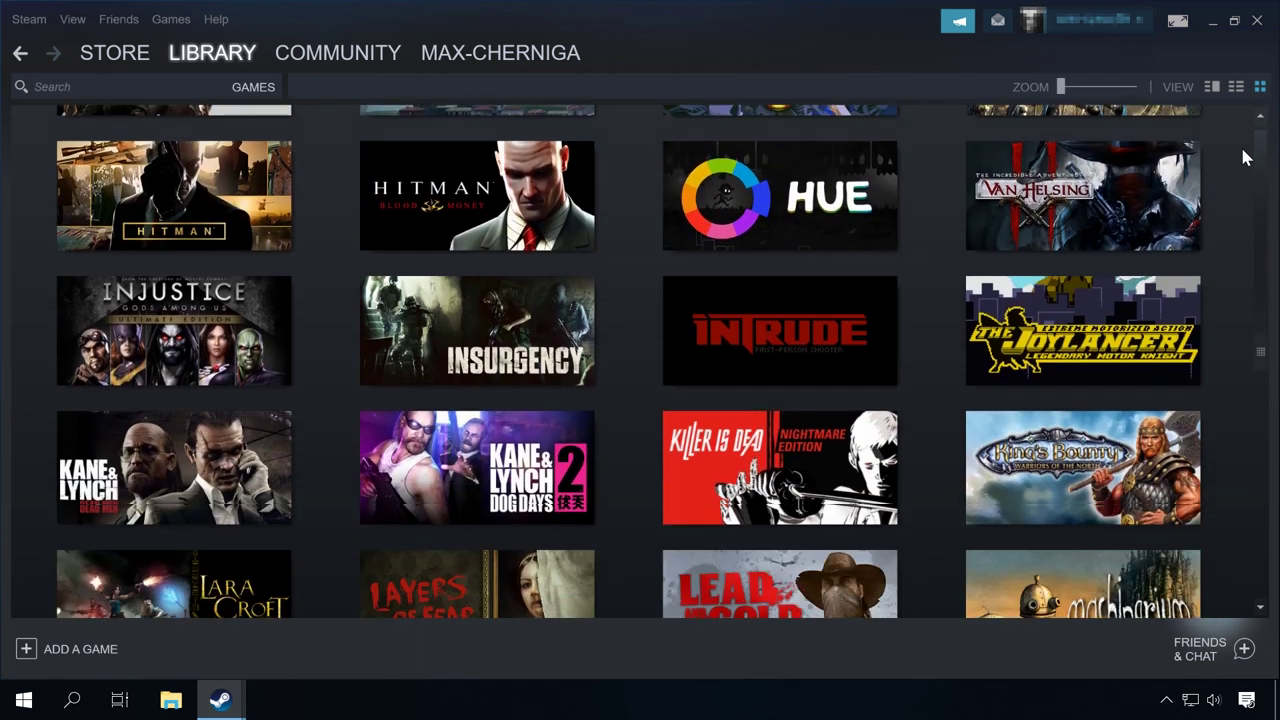
scroll(1245, 157, "down", 6)
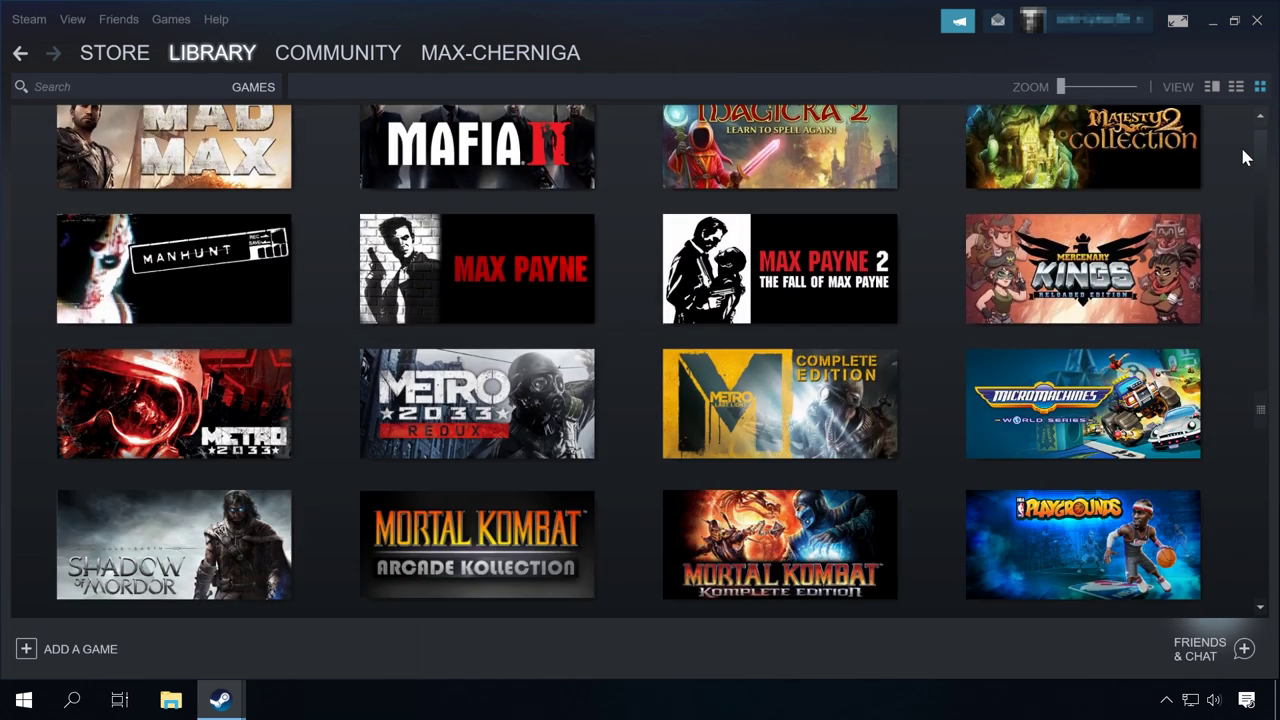
scroll(1245, 157, "down", 6)
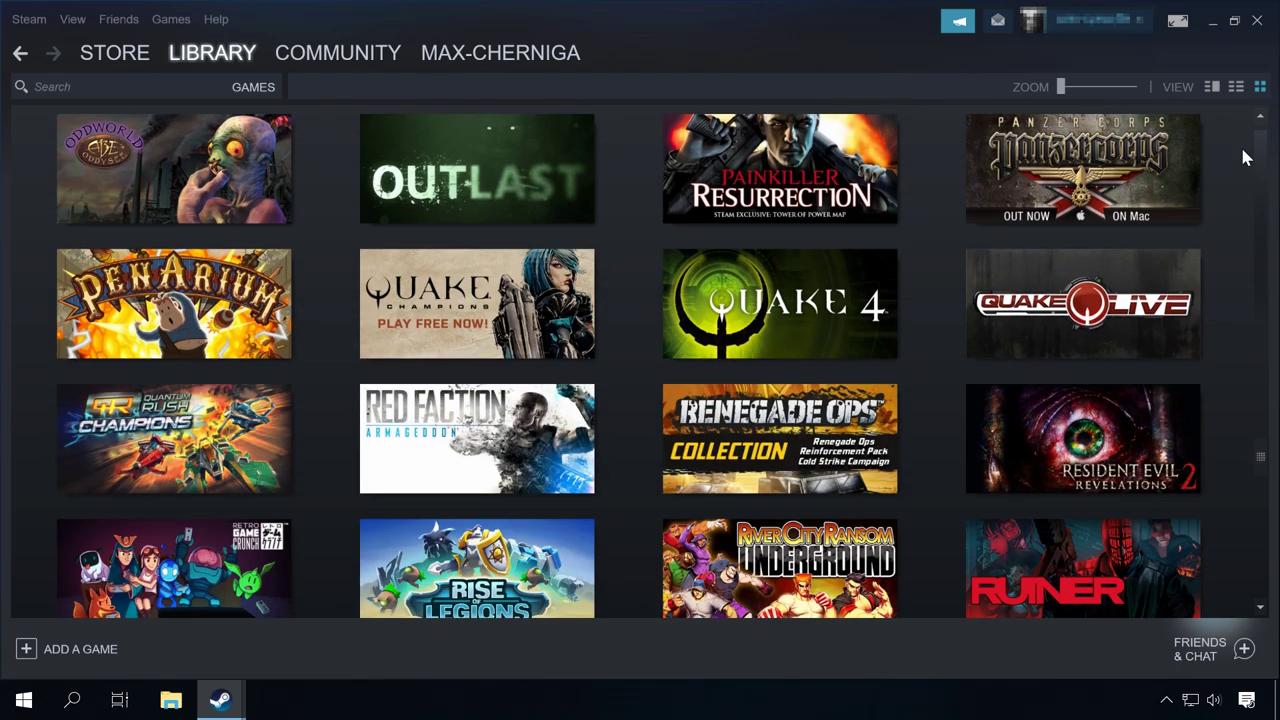
scroll(1246, 152, "down", 4)
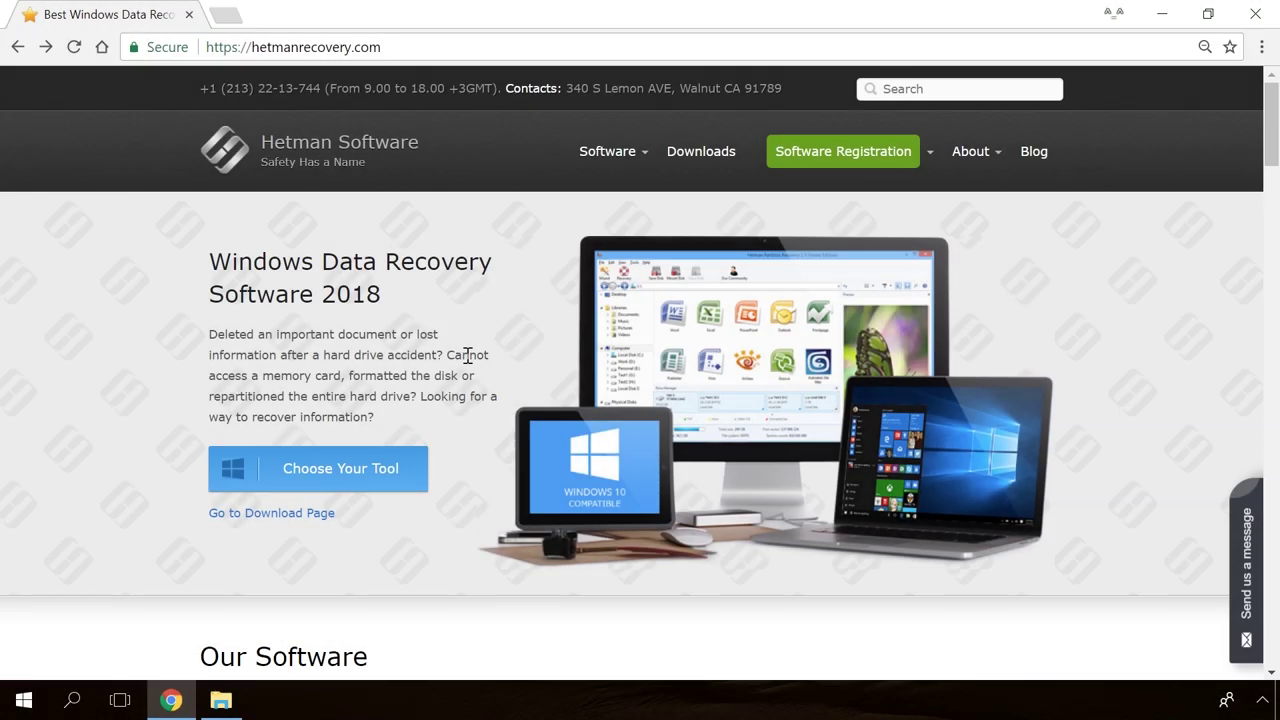
- Open the Partition Recovery product page on the Hetman Software website in Chrome and start its free download
scroll(466, 358, "down", 10)
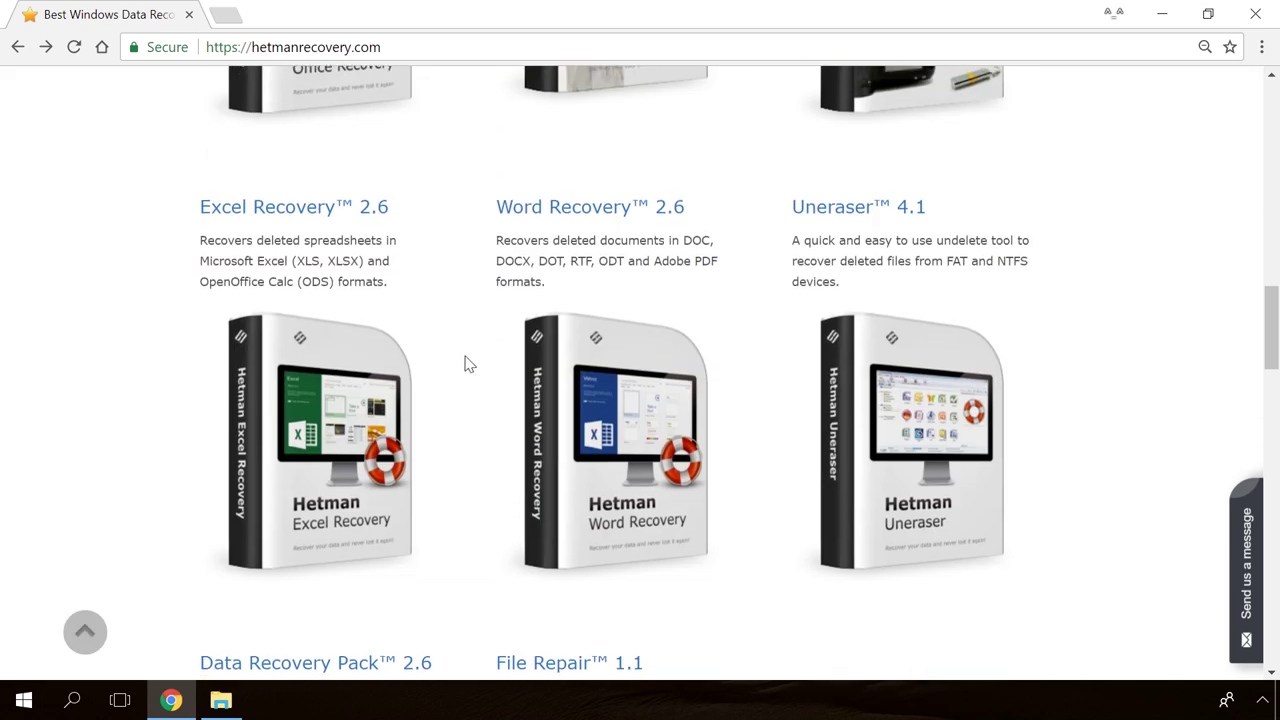
scroll(466, 363, "up", 10)
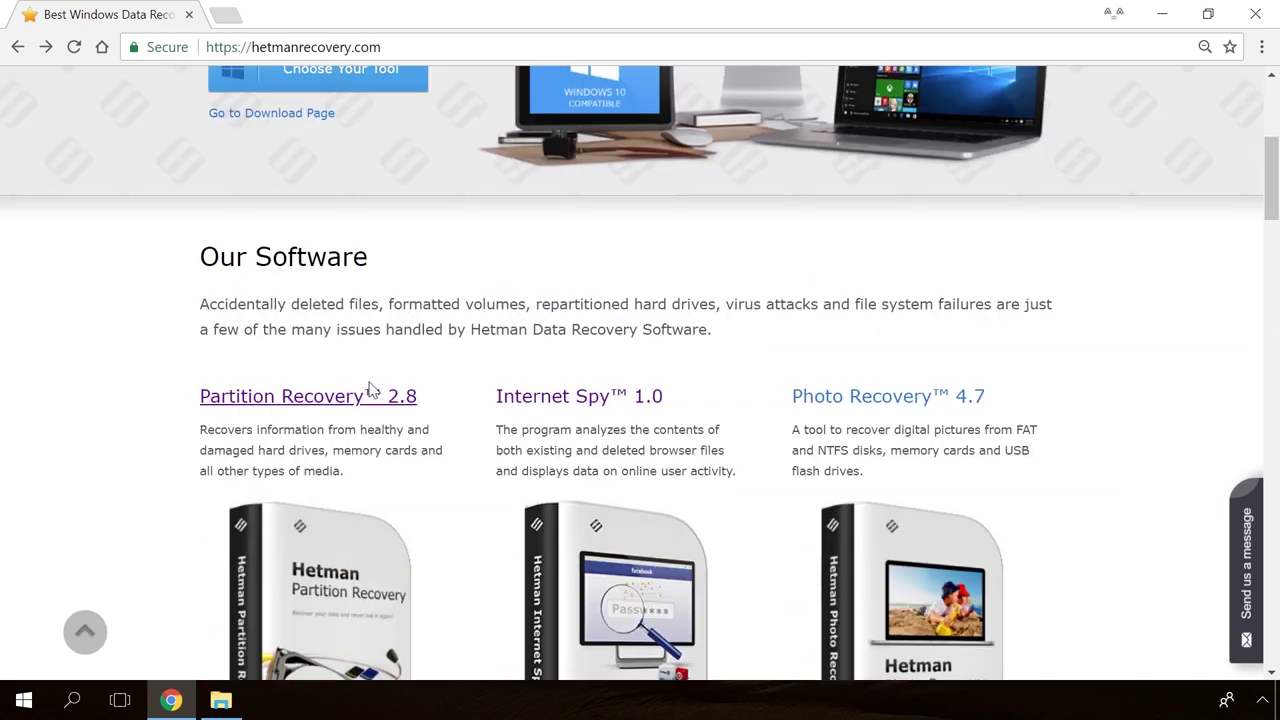
left_click(370, 394)
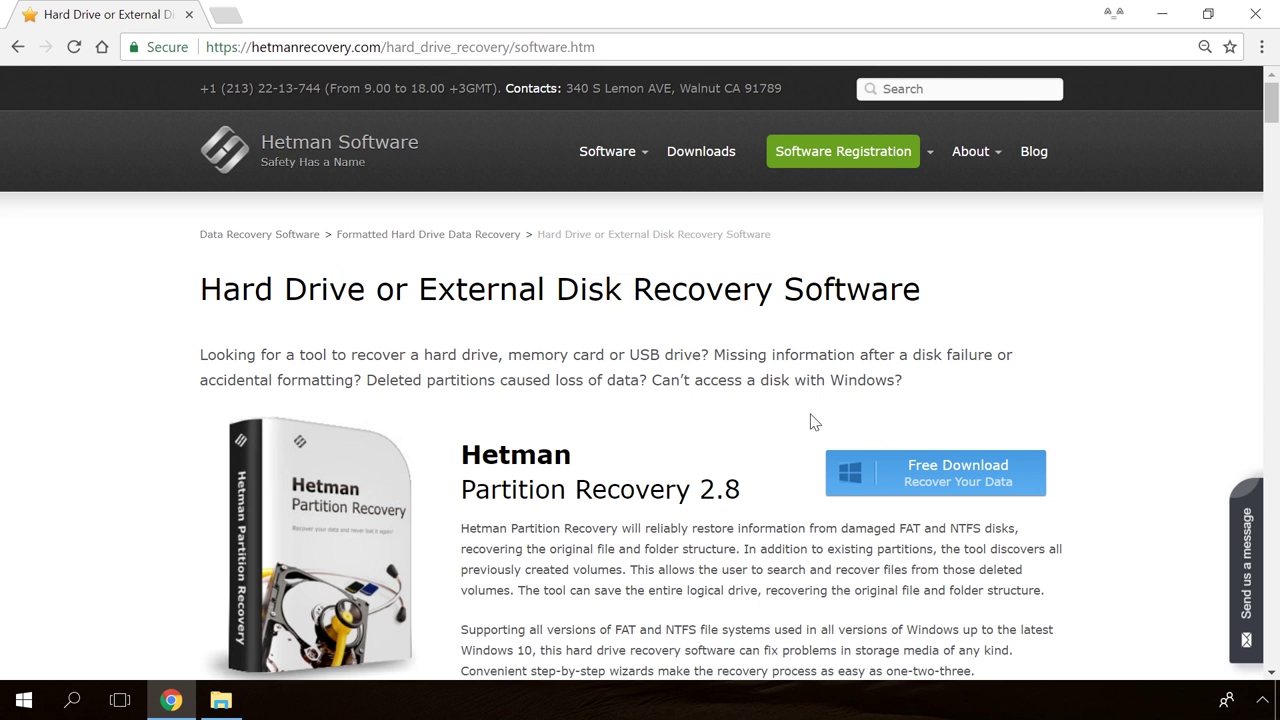
left_click(921, 476)
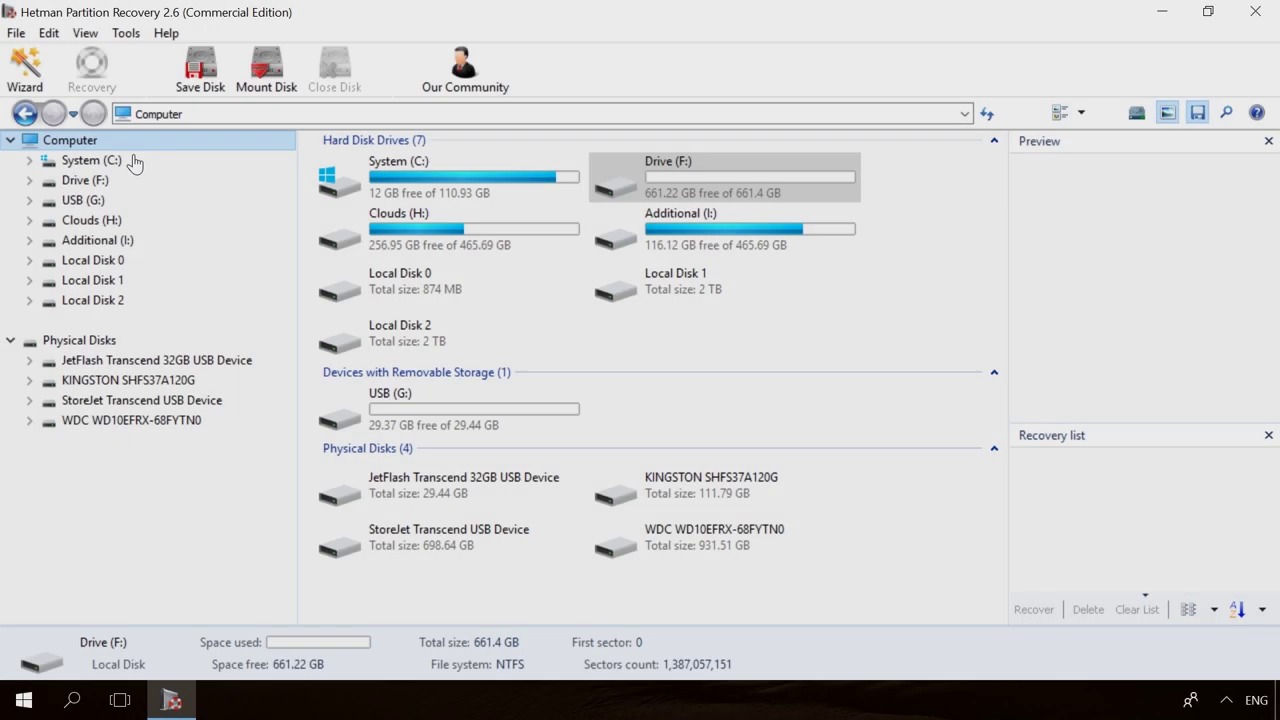
- Analyze Drive (F:) in Hetman Partition Recovery and finish the File Recovery Wizard
double_click(105, 182)
left_click(790, 540)
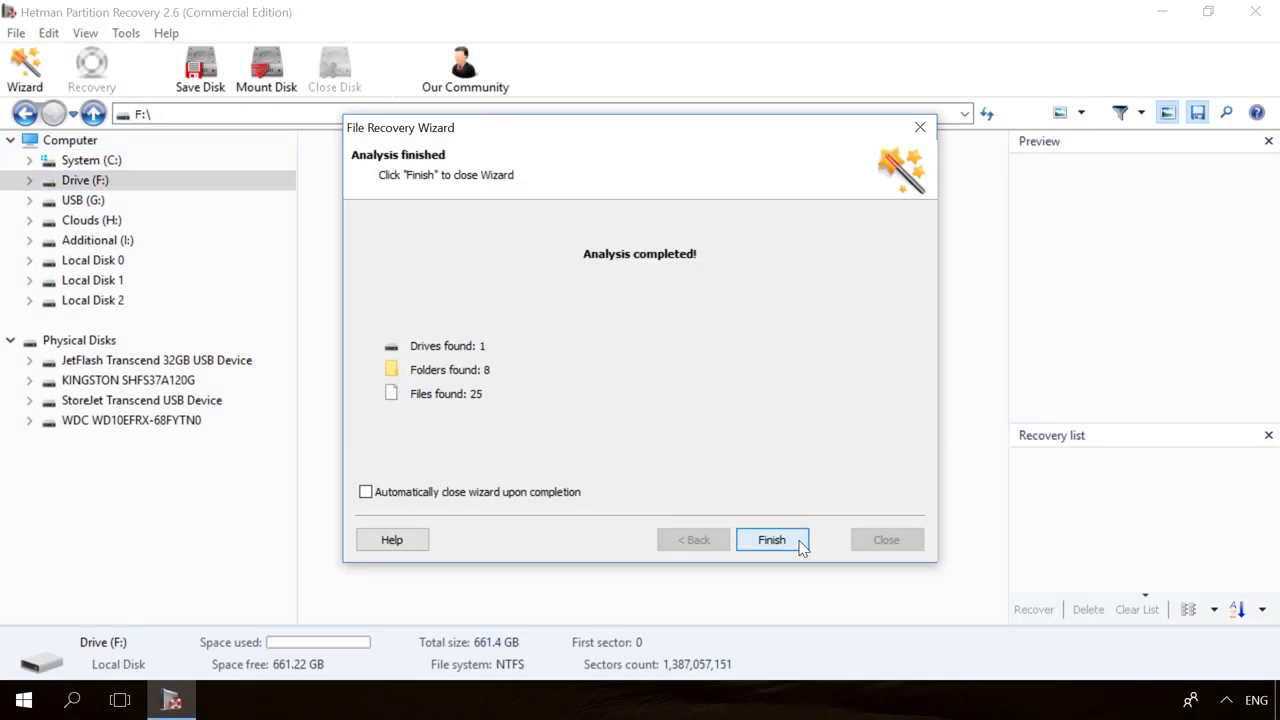
left_click(800, 544)
- Preview 19779_en_1.jpg and 856071704.mp4, and recover the selected video with the Save to hard disk method
left_click(810, 160)
left_click(912, 160)
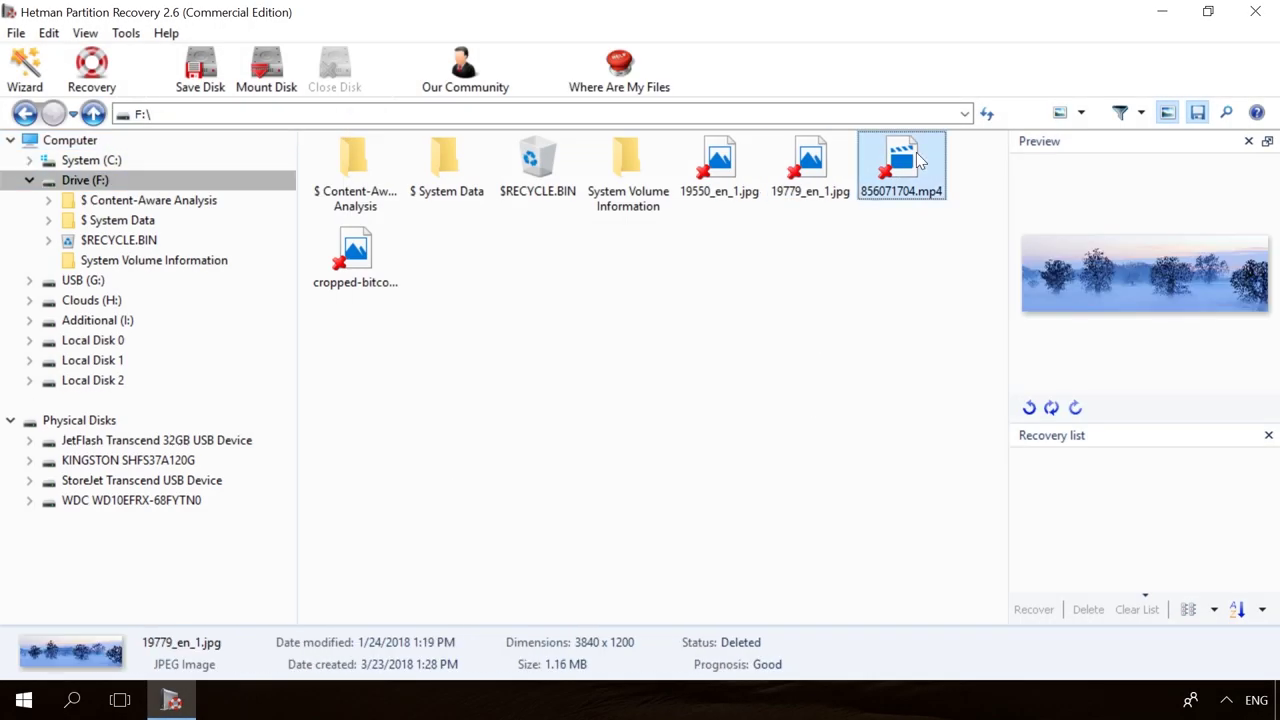
left_click(91, 70)
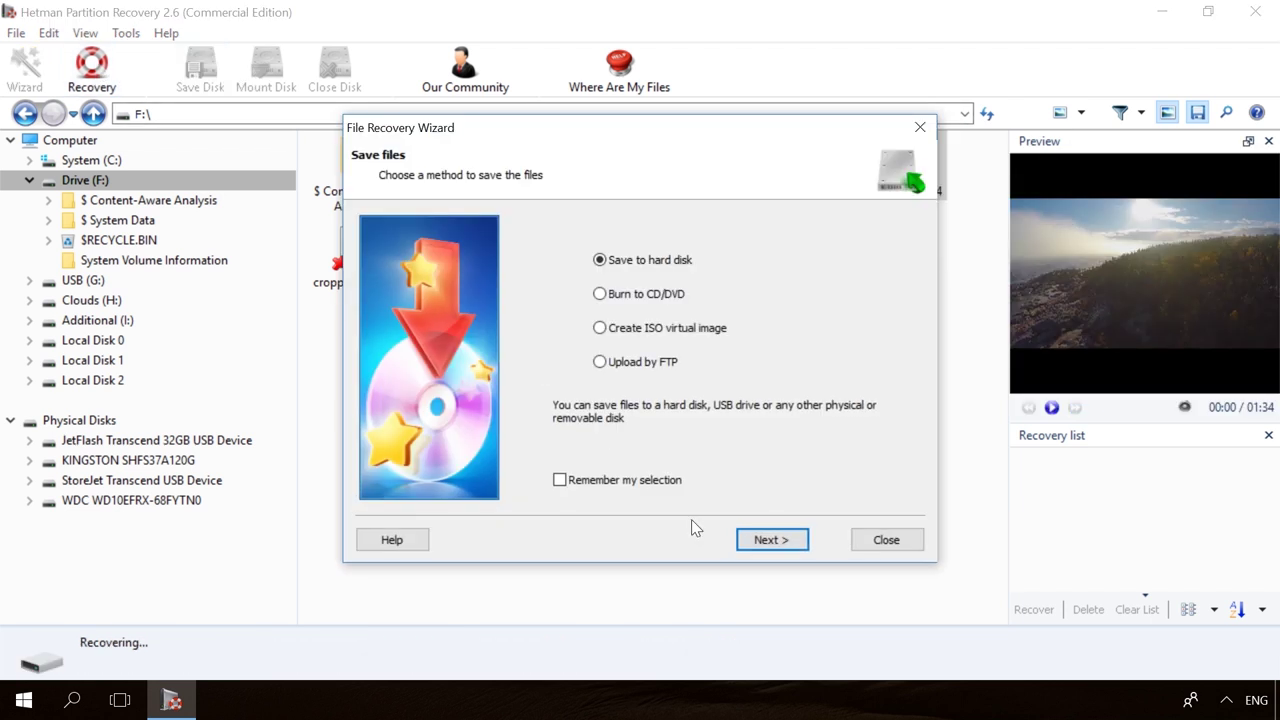
left_click(765, 542)
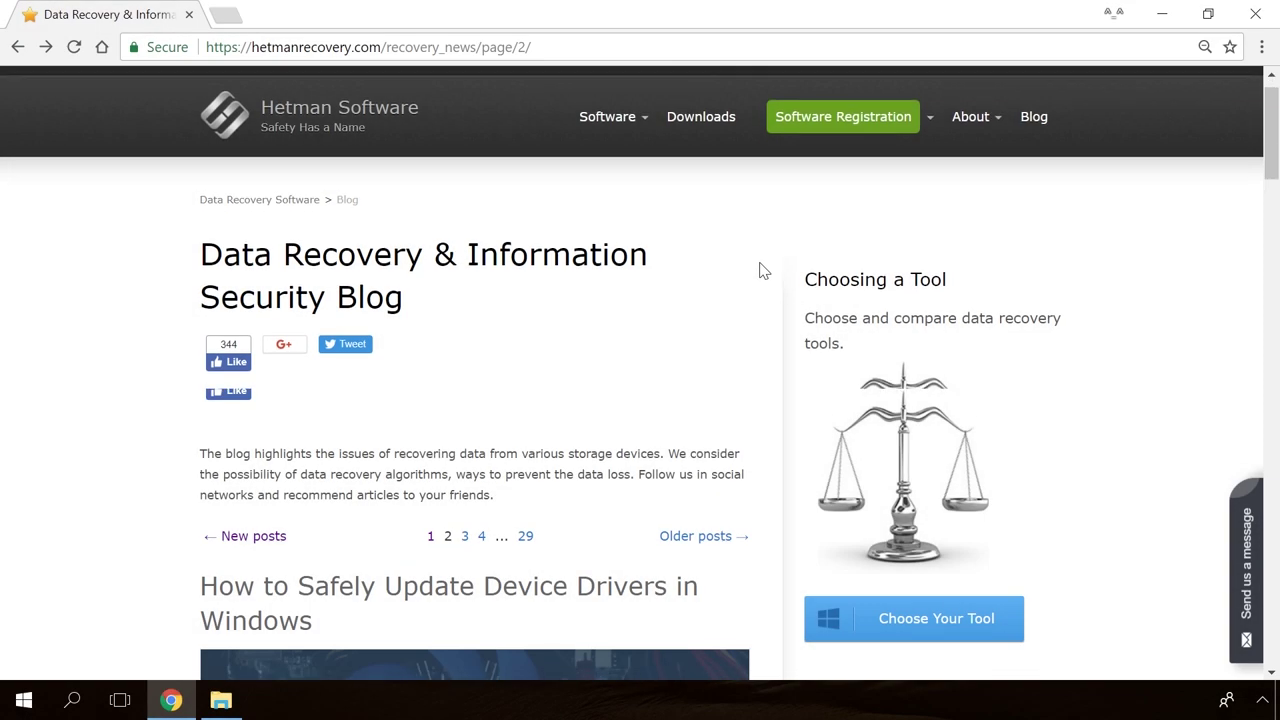
- Open the article "How to Fix the Error 'Windows Detected a Hard Disk Problem'" from the Hetman blog in Chrome
scroll(763, 270, "down", 5)
scroll(763, 270, "down", 20)
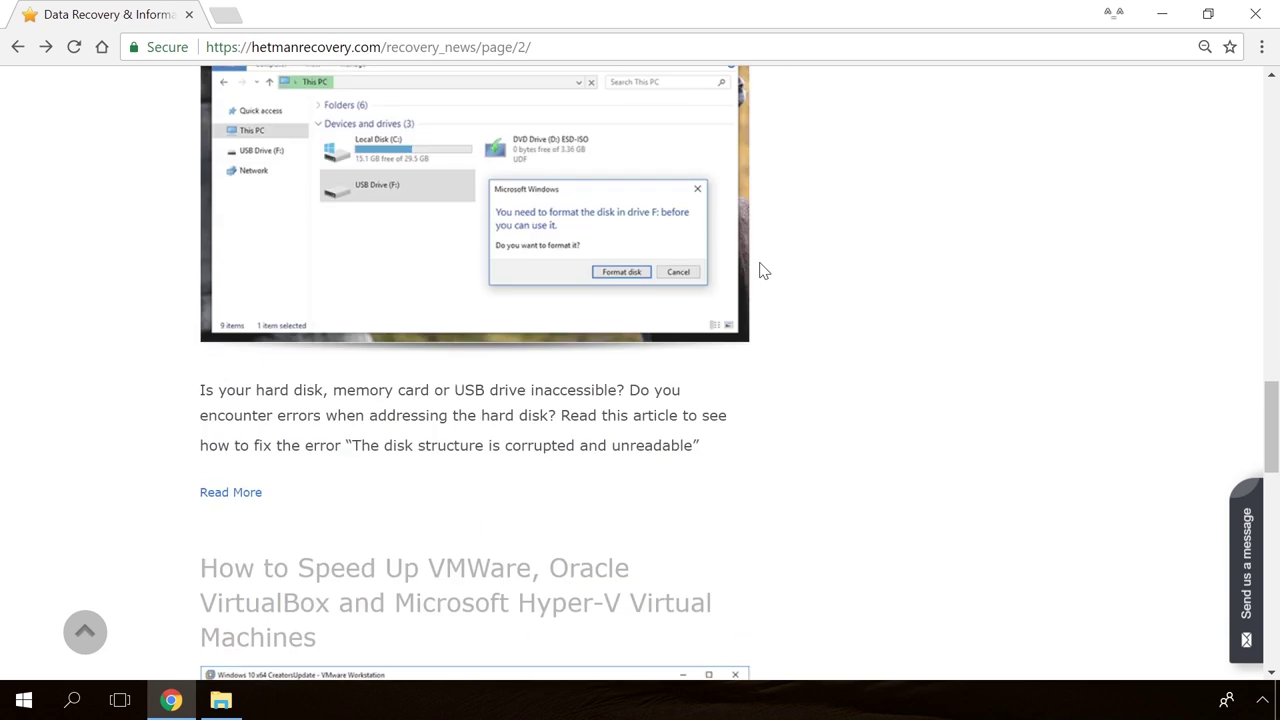
scroll(763, 270, "down", 5)
scroll(763, 270, "up", 15)
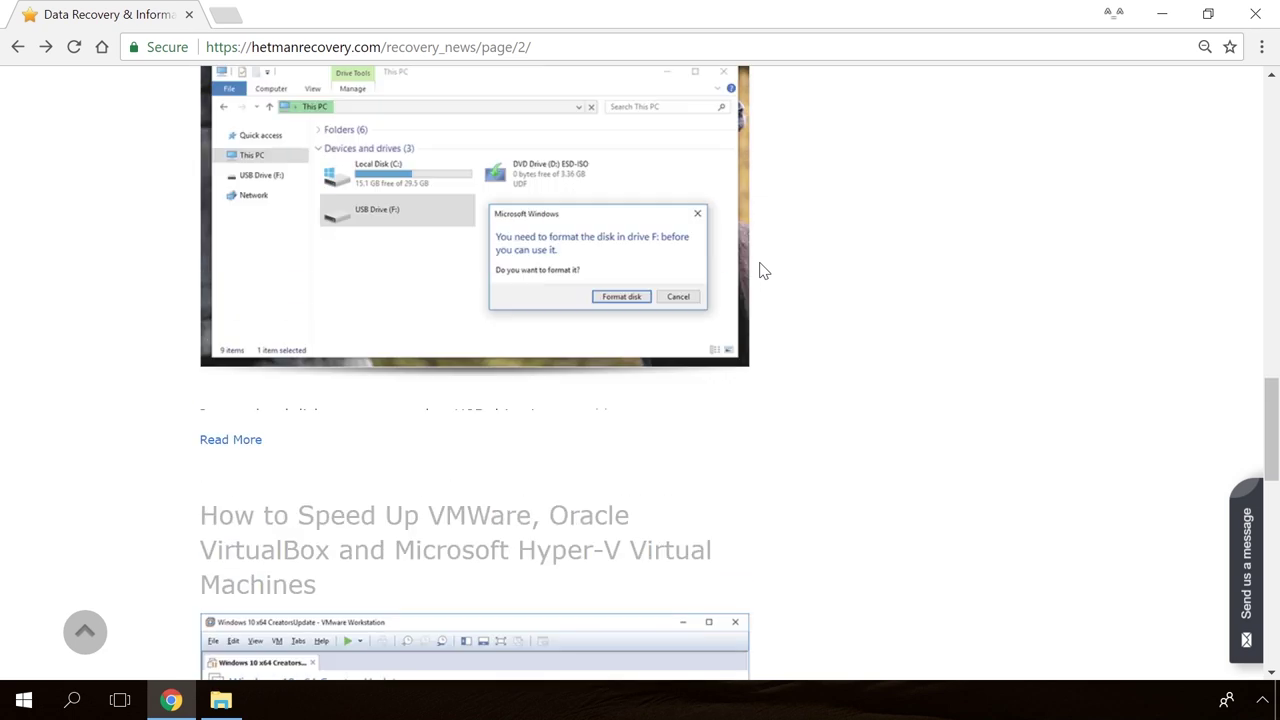
scroll(763, 270, "up", 3)
left_click(486, 363)
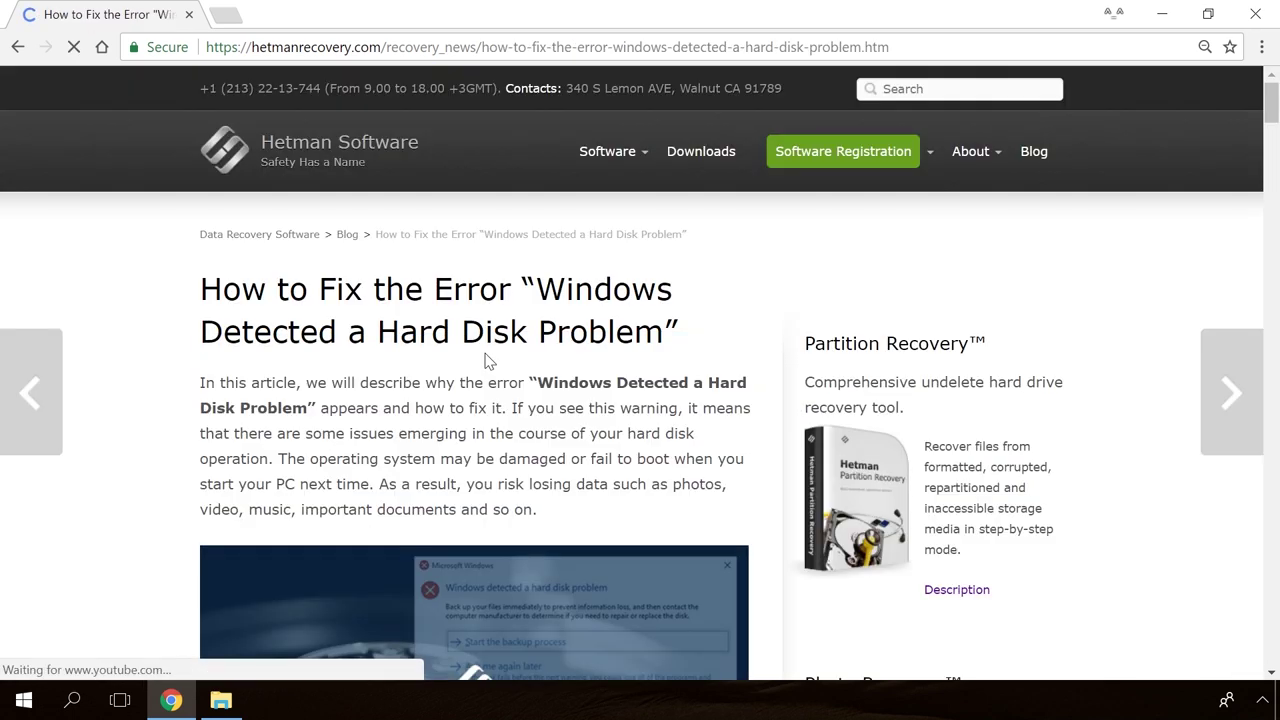
- Look through the hard disk error article and enter "Hello" as the message in the site's contact form
scroll(757, 439, "down", 20)
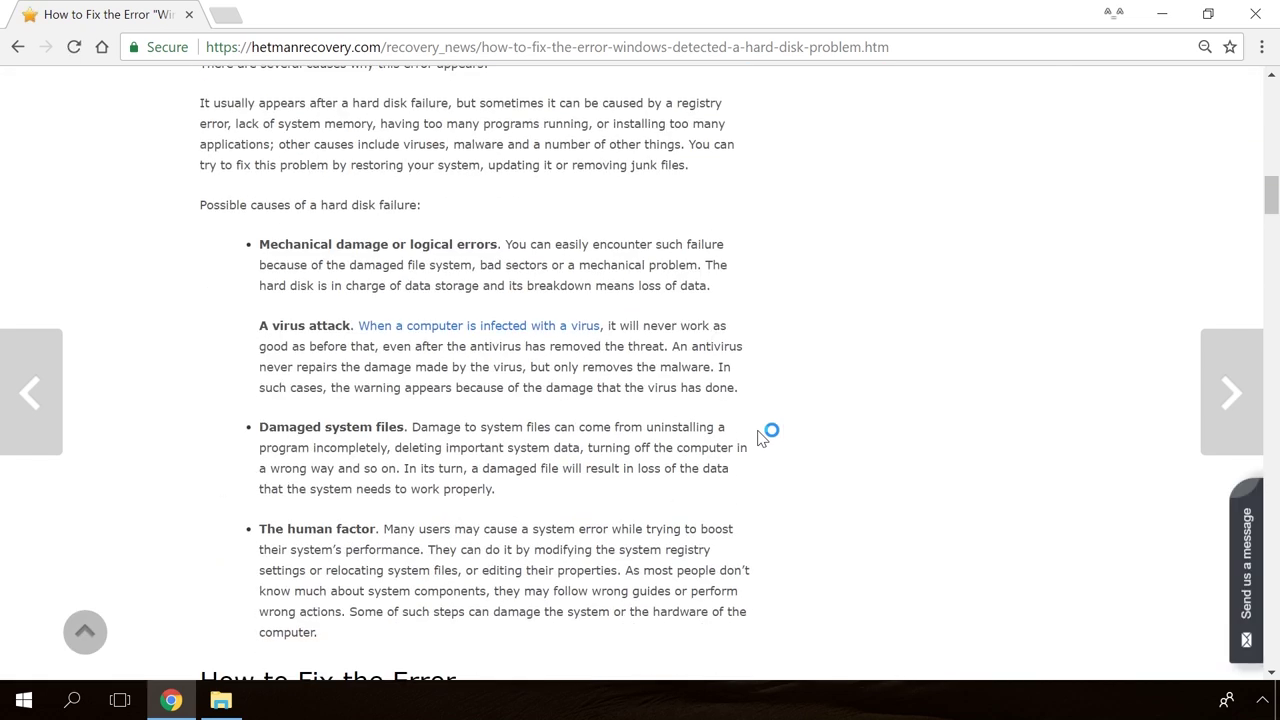
scroll(757, 437, "down", 9)
scroll(757, 437, "up", 2)
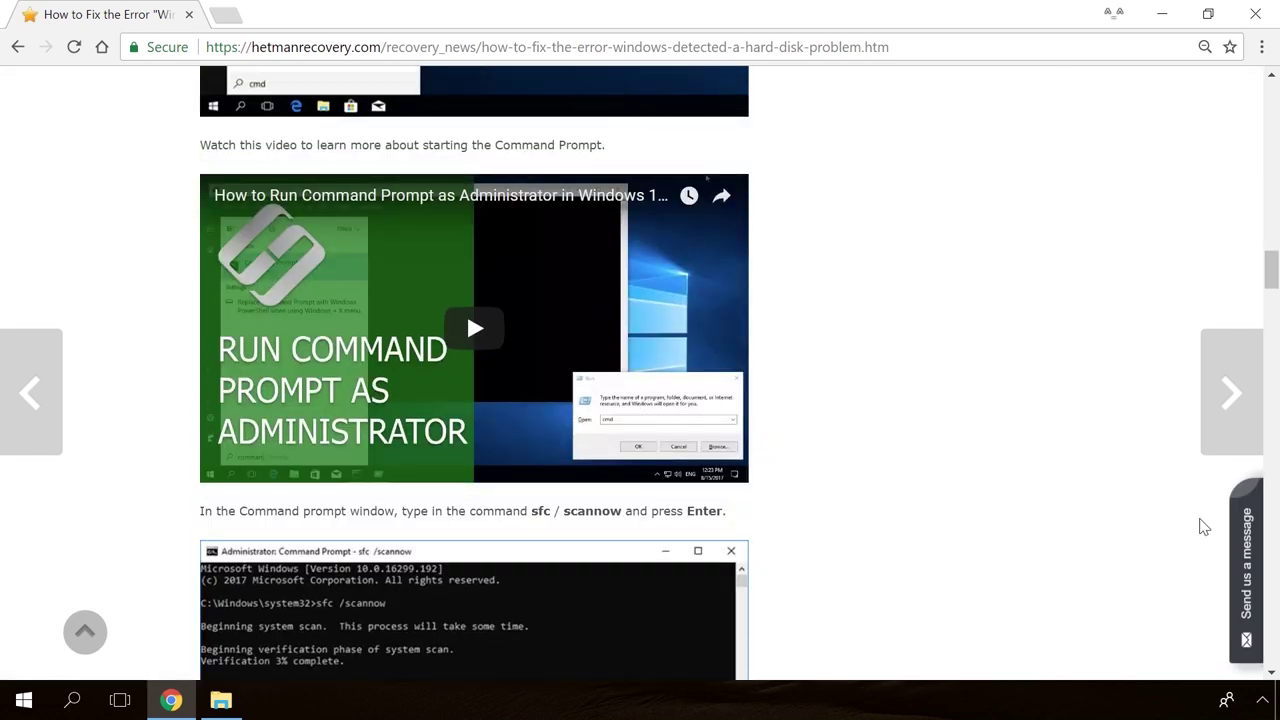
left_click(1253, 538)
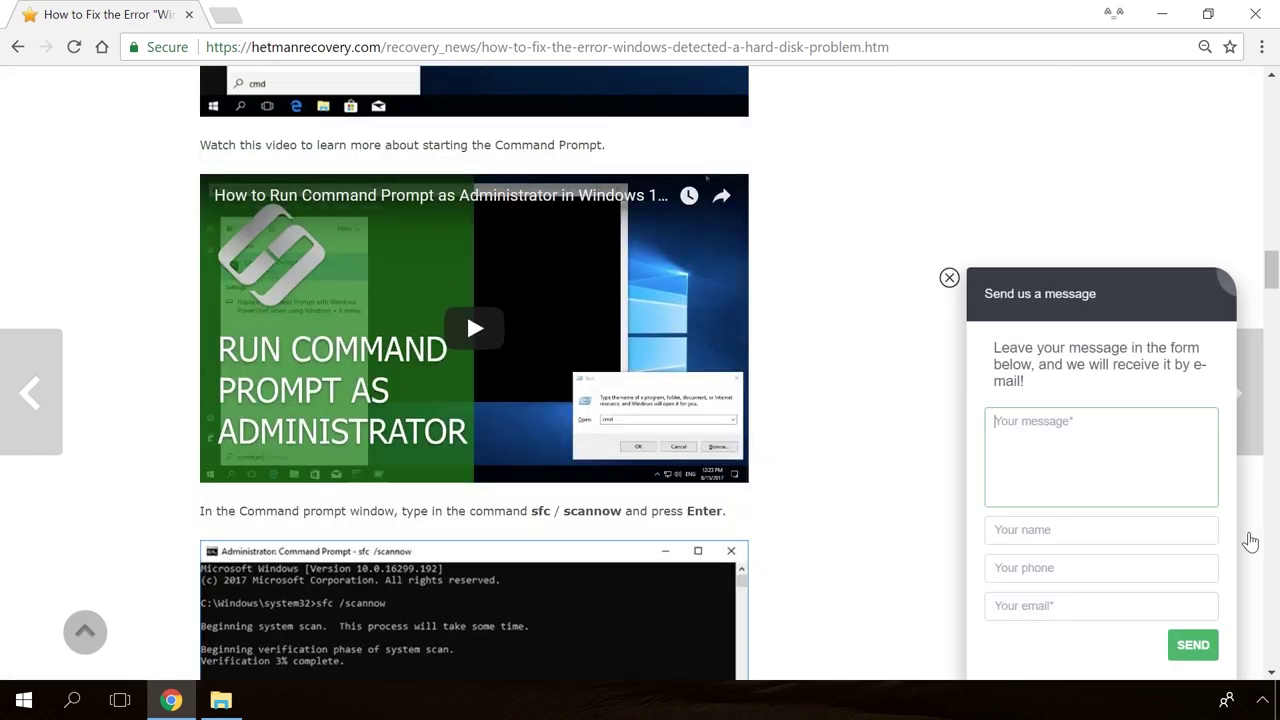
type("Hello")
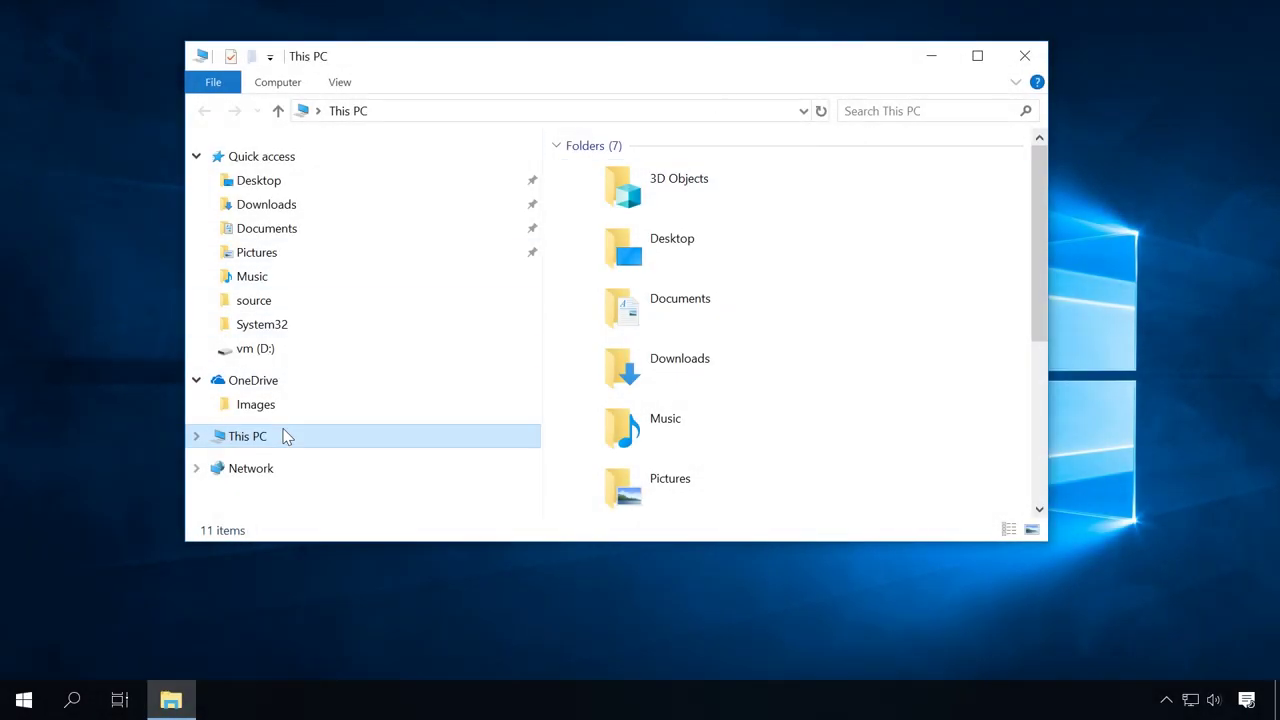
- Open the properties of This PC from File Explorer
right_click(279, 441)
left_click(321, 416)
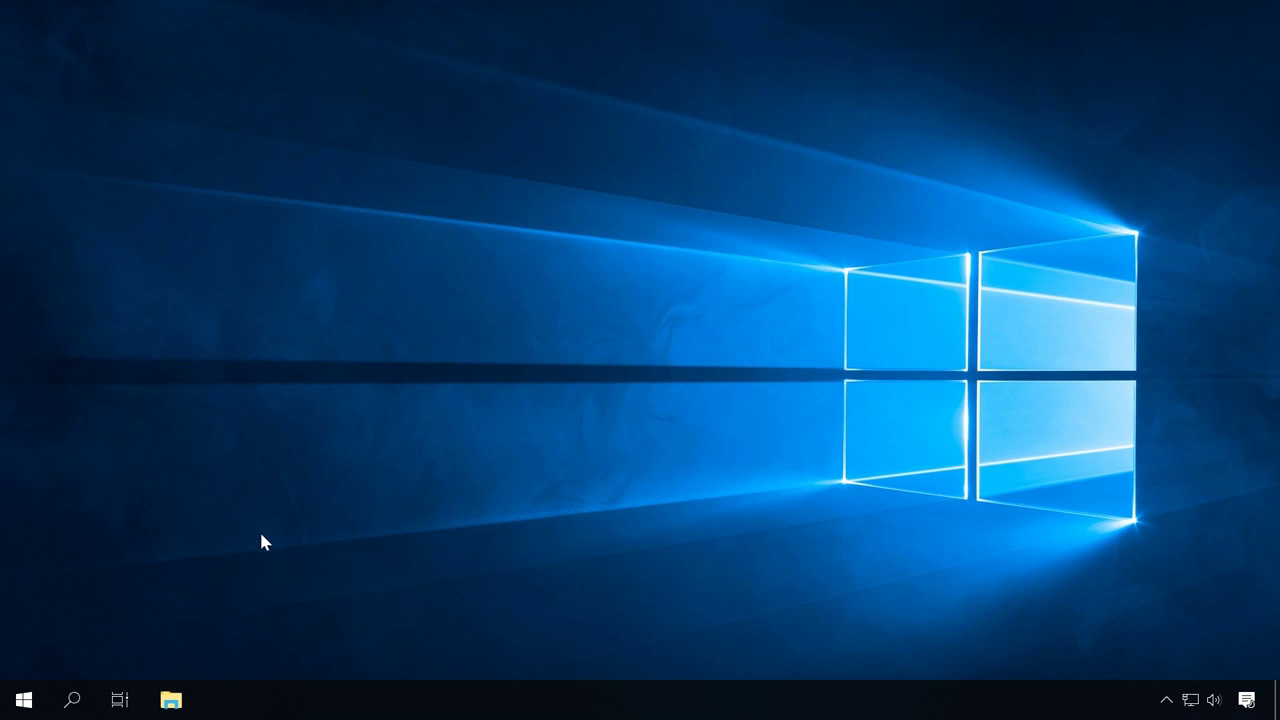
- Open Power Options in the Control Panel and select the Power saver plan
left_click(66, 700)
type("con")
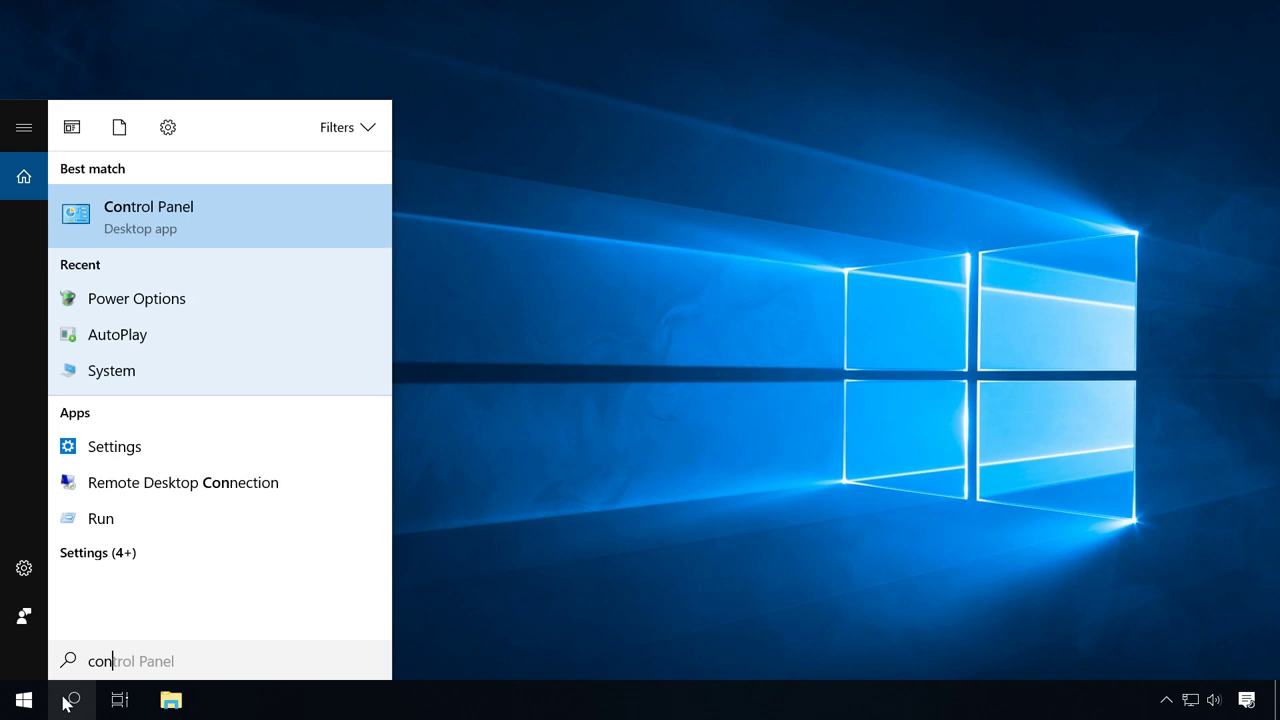
left_click(164, 205)
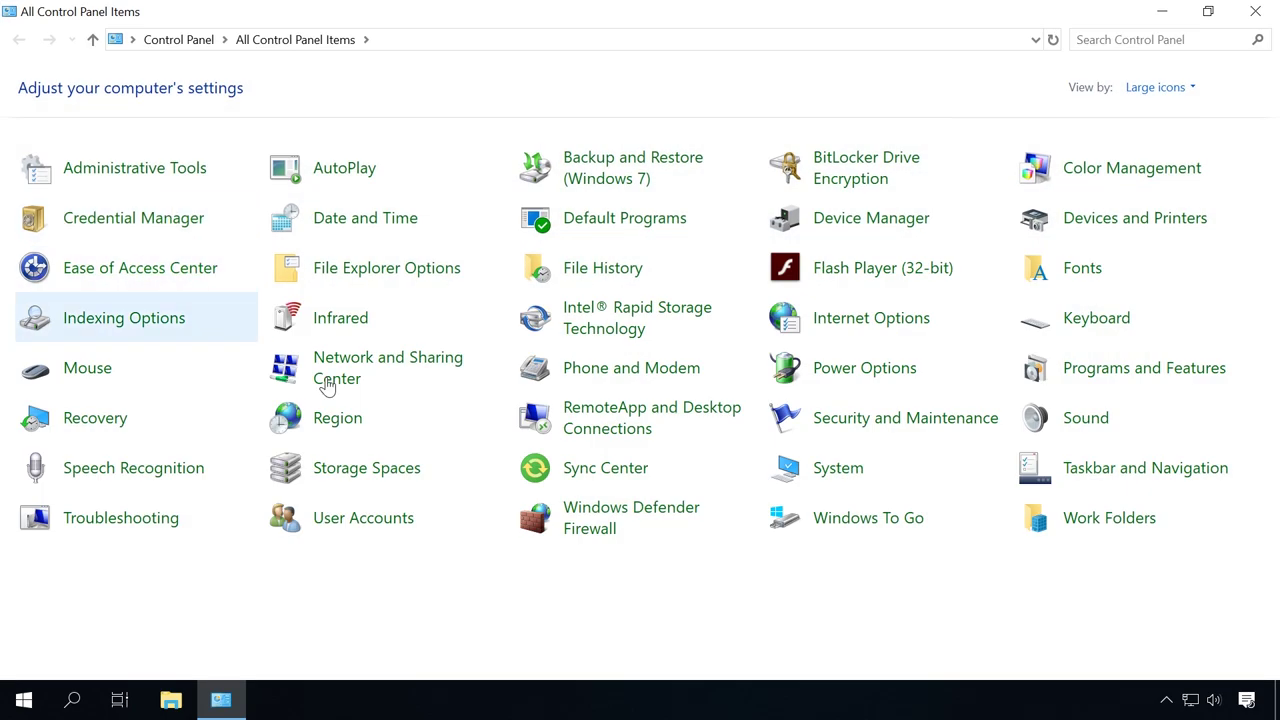
left_click(826, 376)
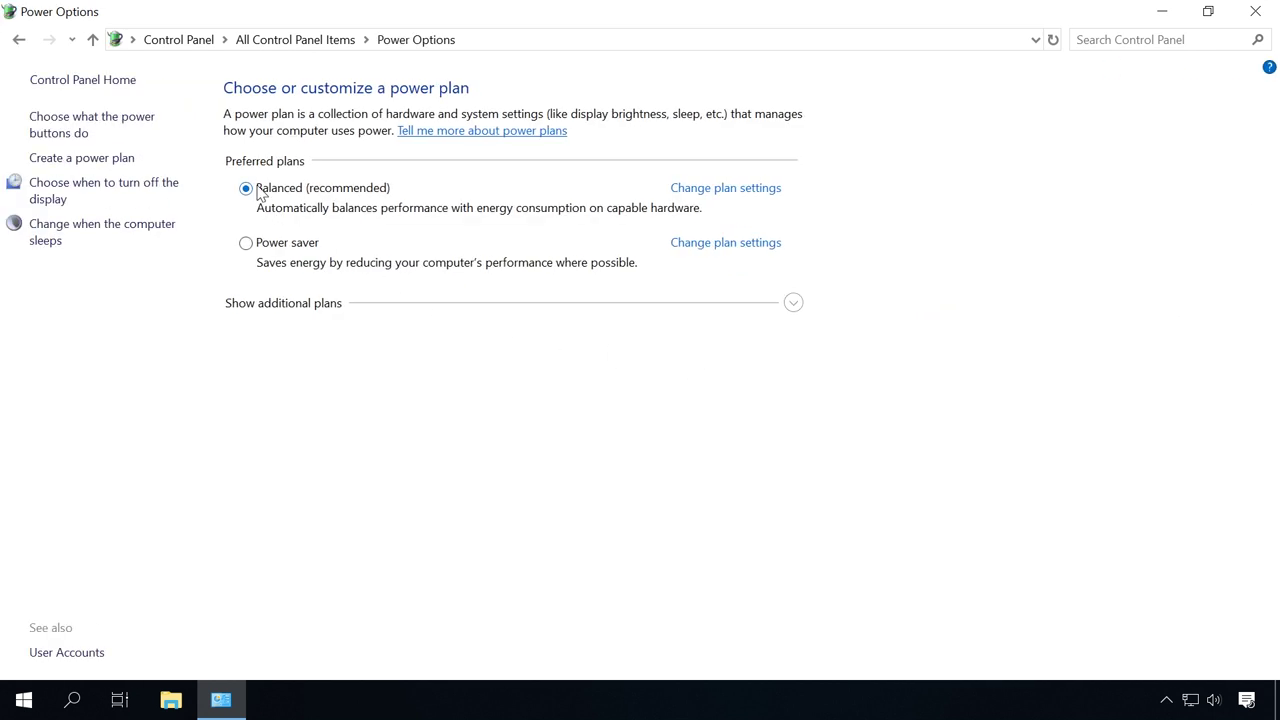
left_click(258, 250)
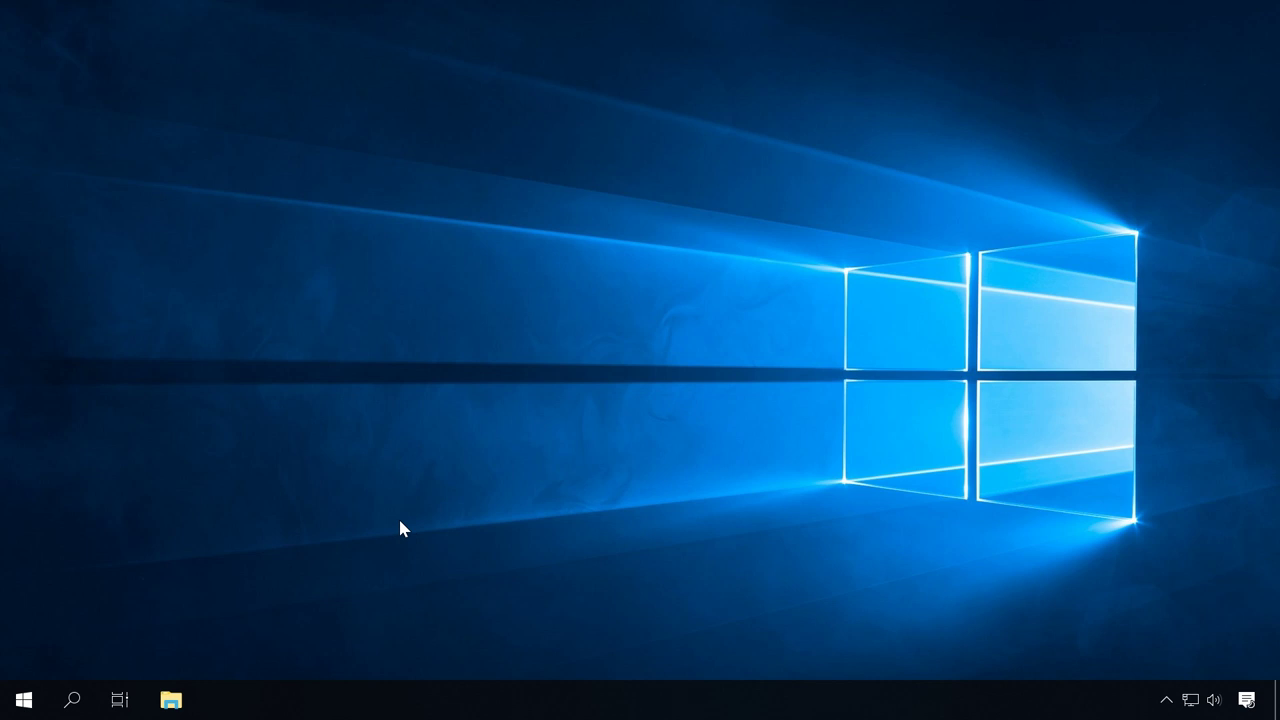
- Find the Control Panel through Windows search and open Programs and Features
left_click(72, 699)
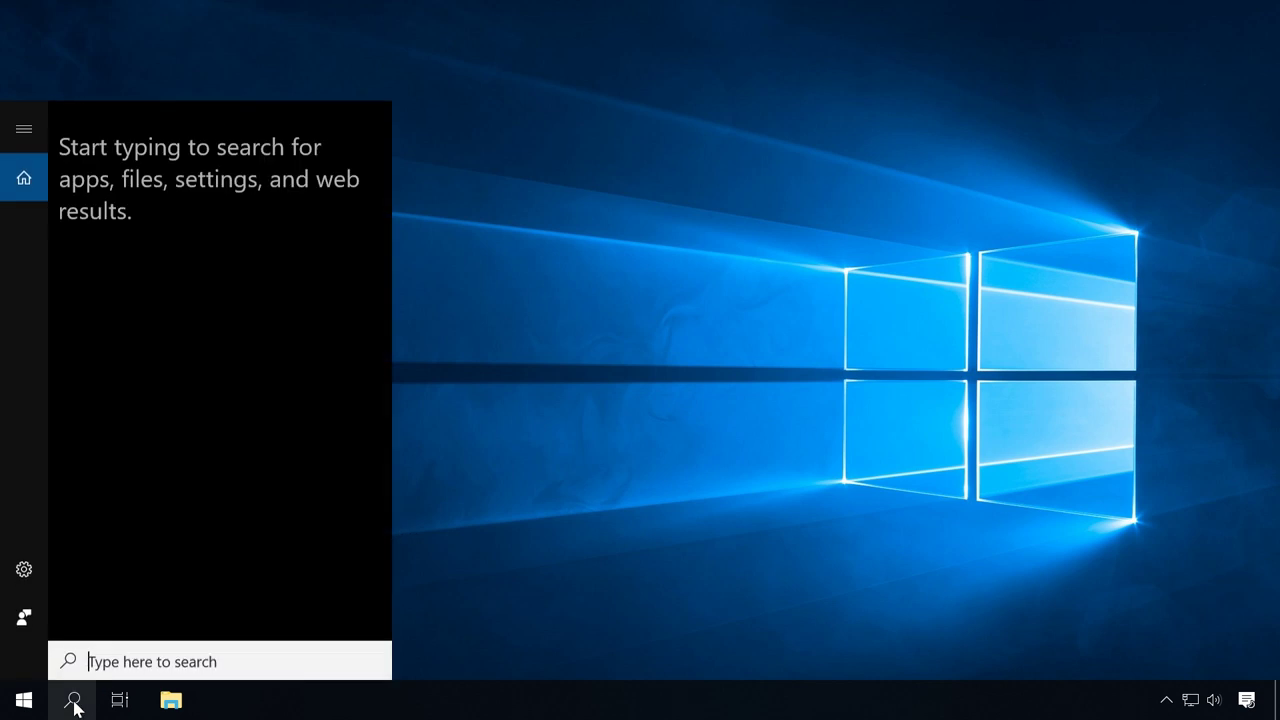
type("con")
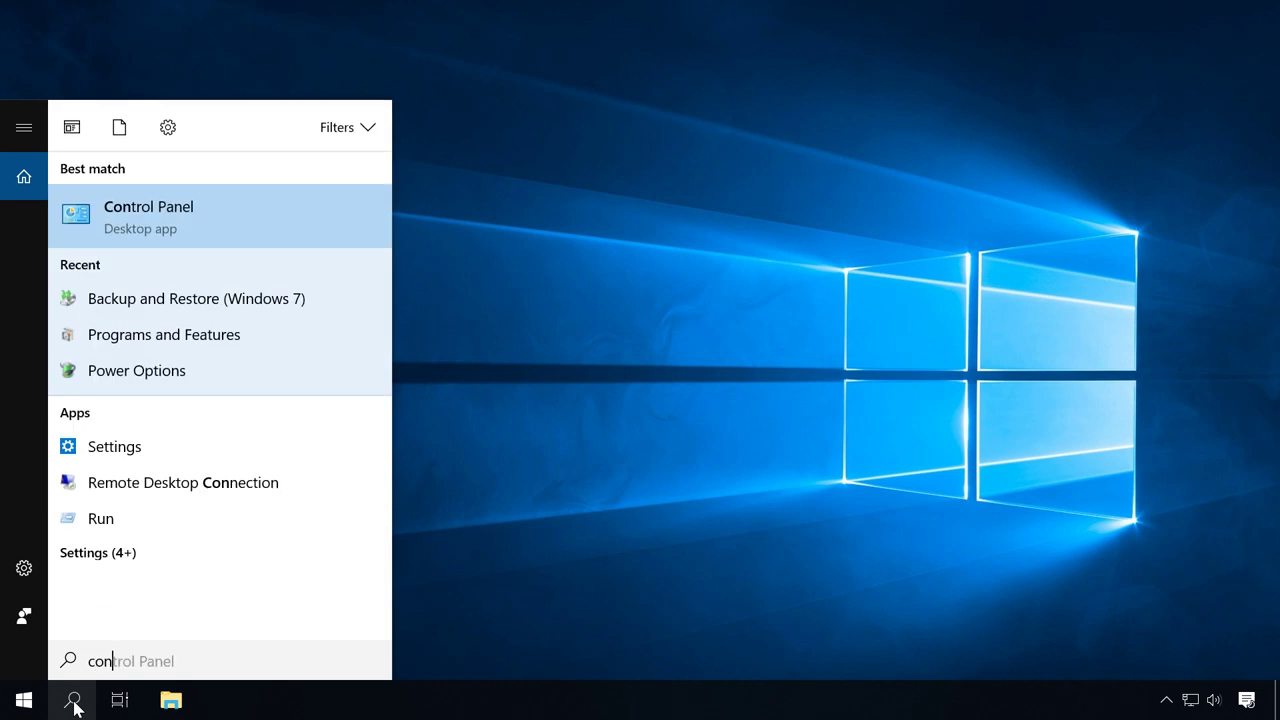
left_click(238, 207)
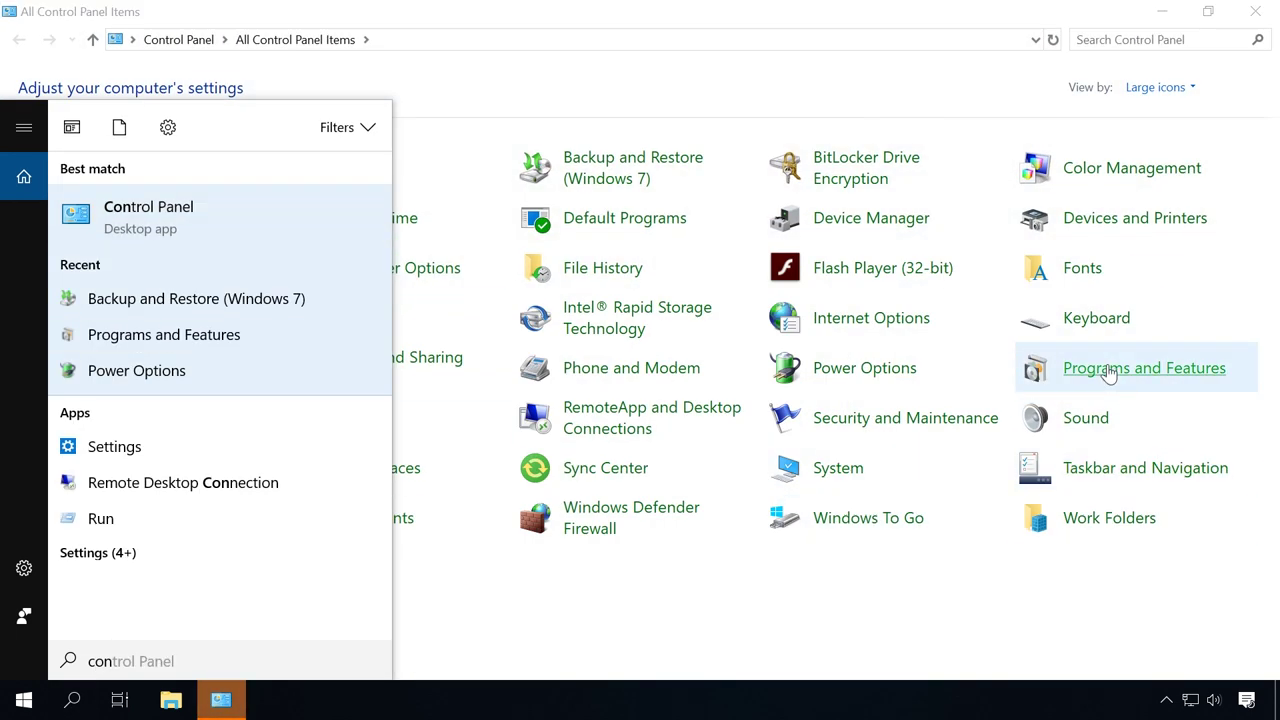
left_click(1108, 372)
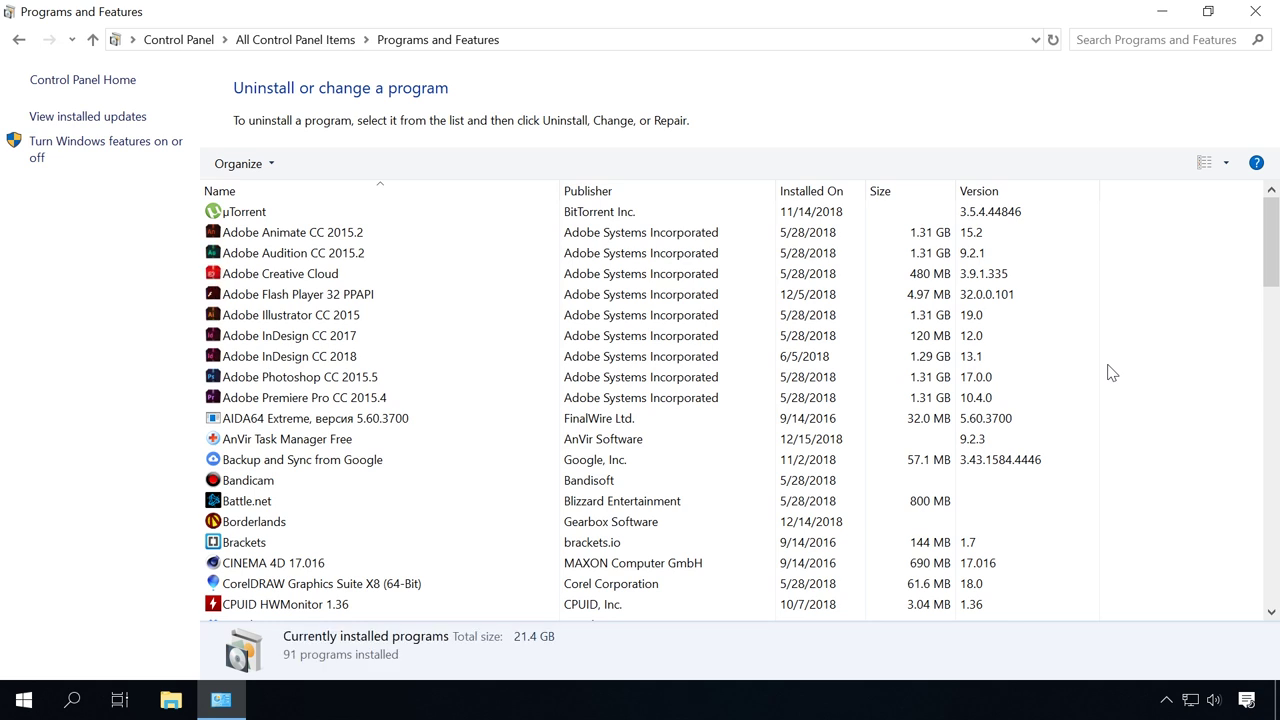
- Uninstall AnVir Task Manager Free, continuing despite other logged-on users
scroll(469, 486, "down", 4)
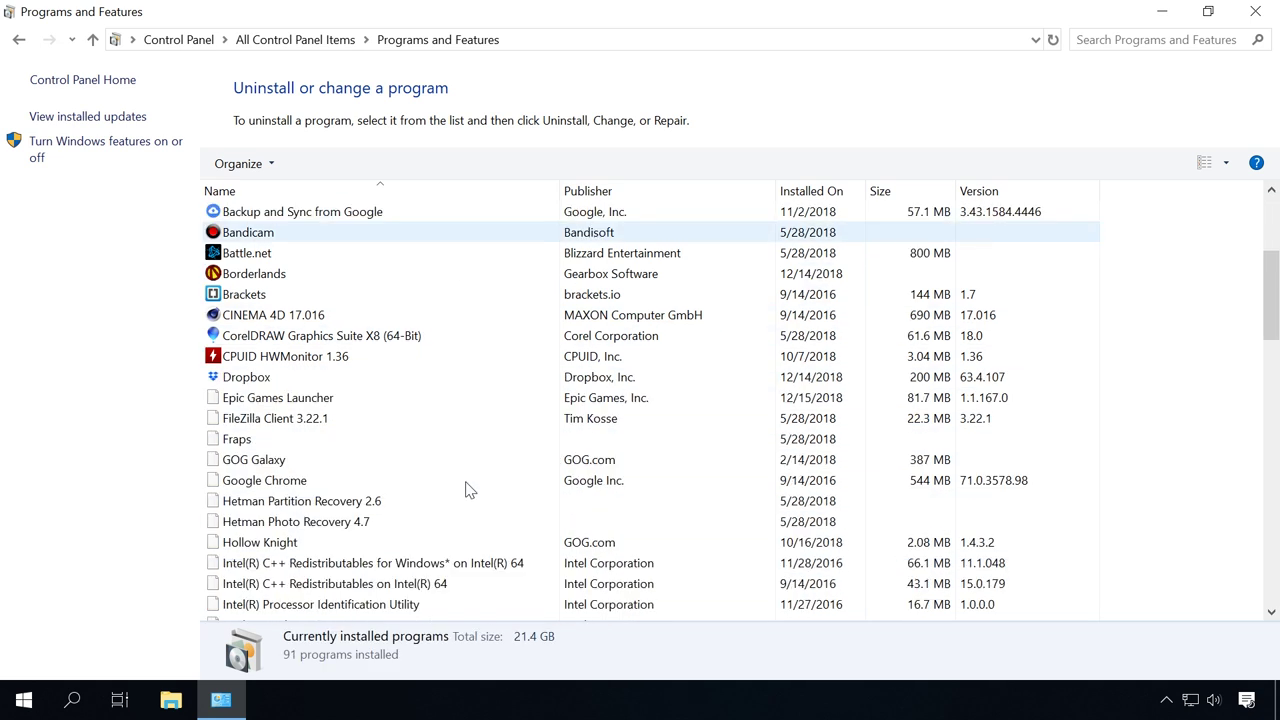
scroll(469, 486, "up", 4)
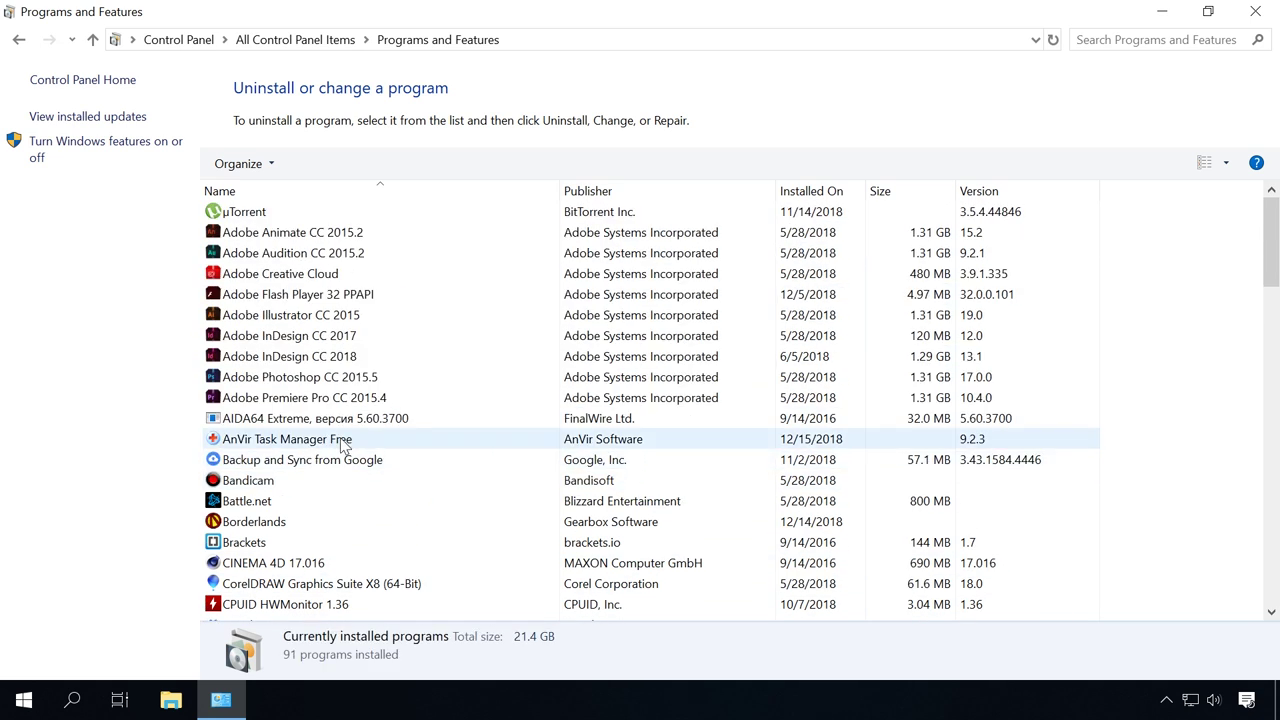
left_click(343, 446)
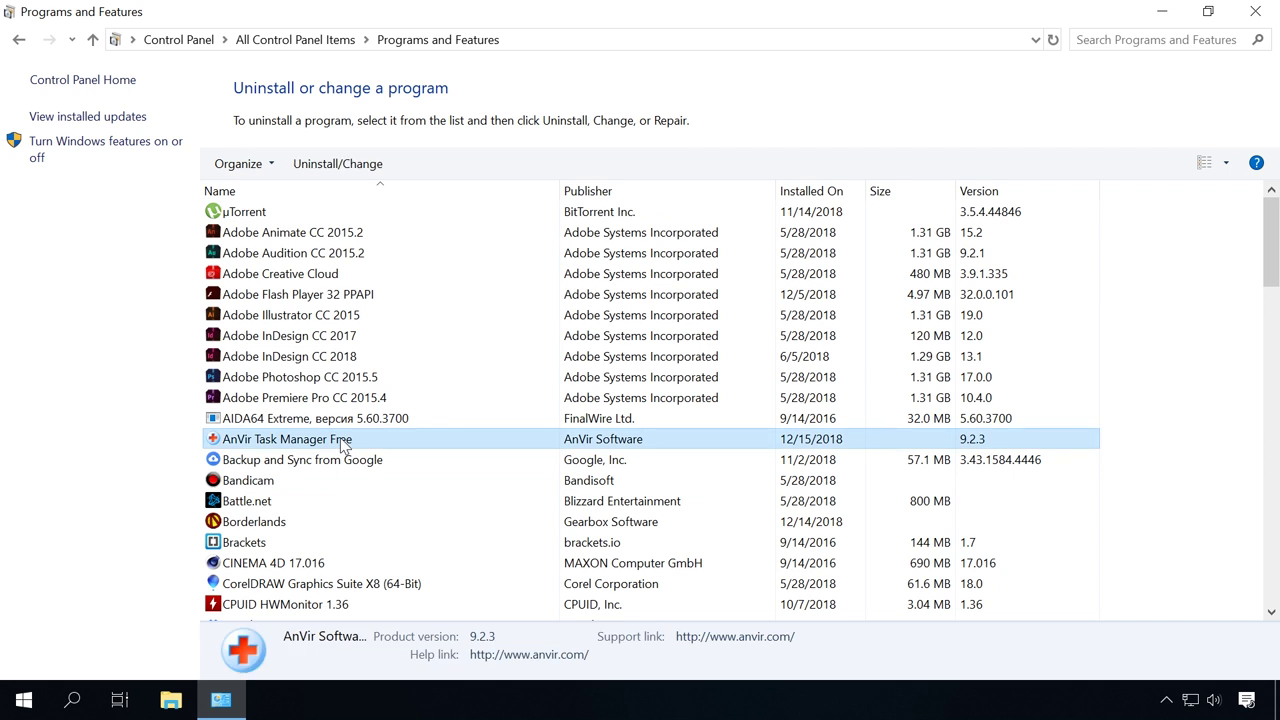
right_click(343, 446)
left_click(421, 455)
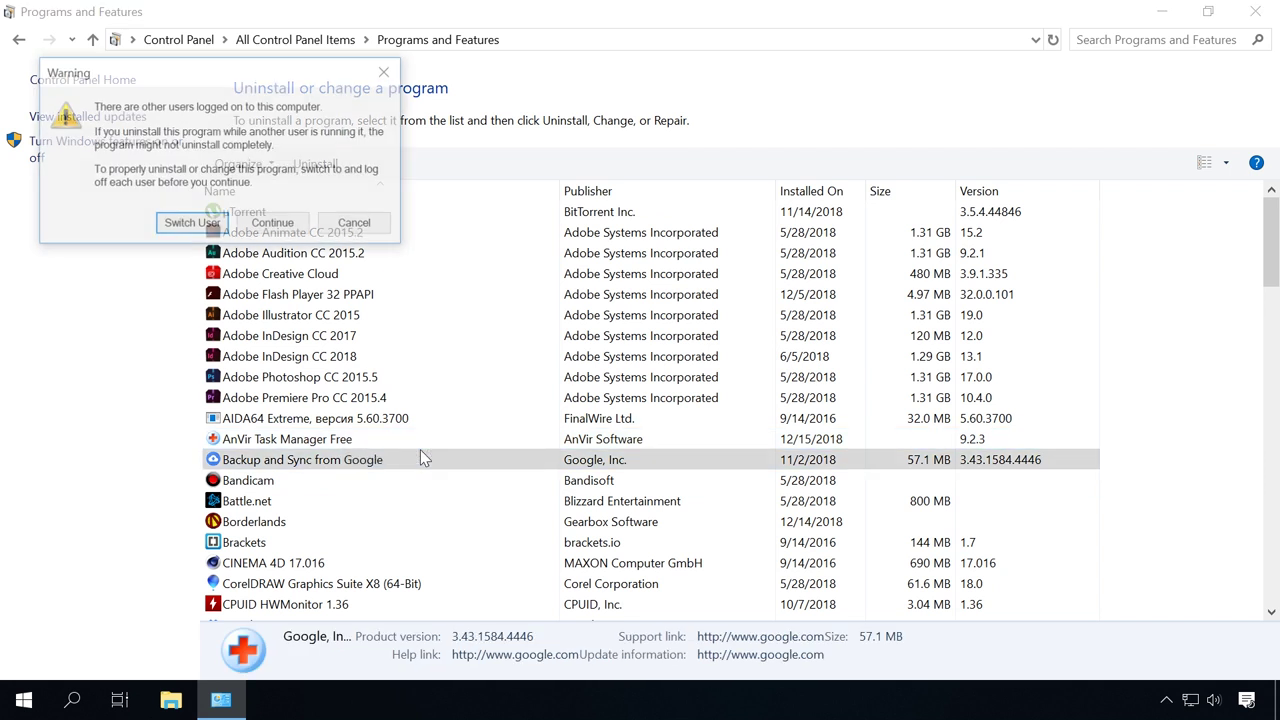
left_click(272, 222)
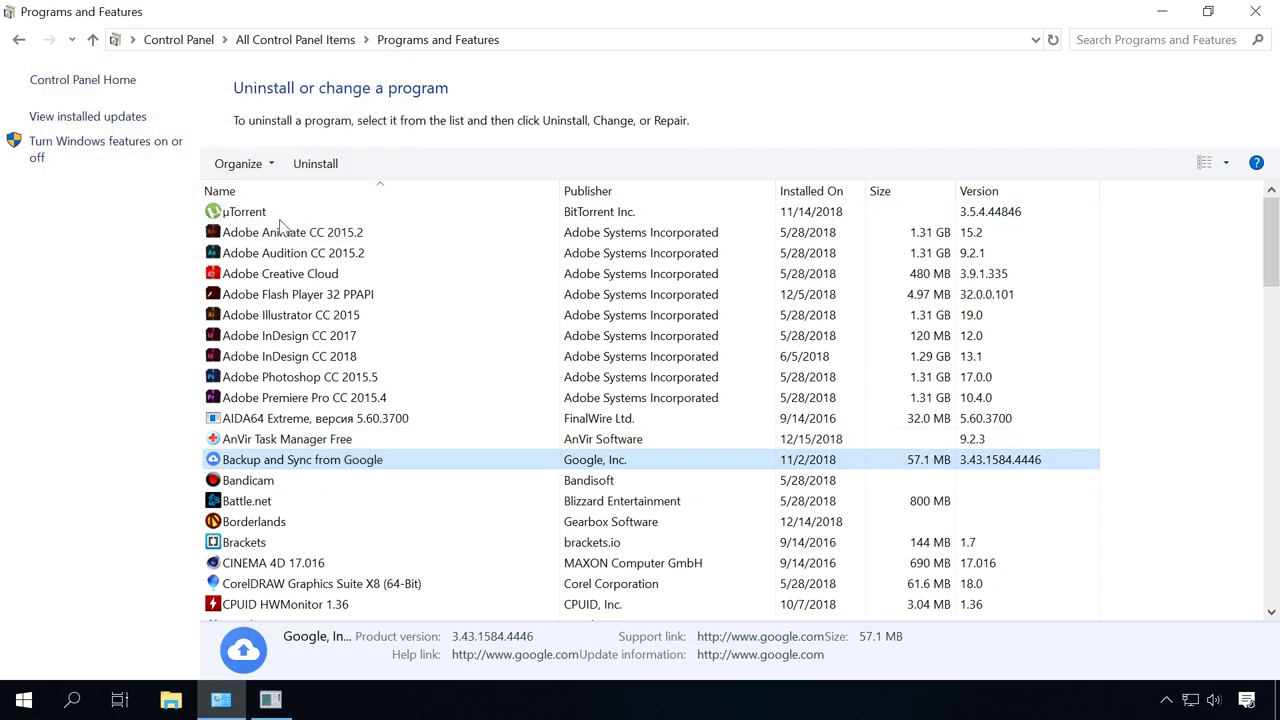
left_click(482, 488)
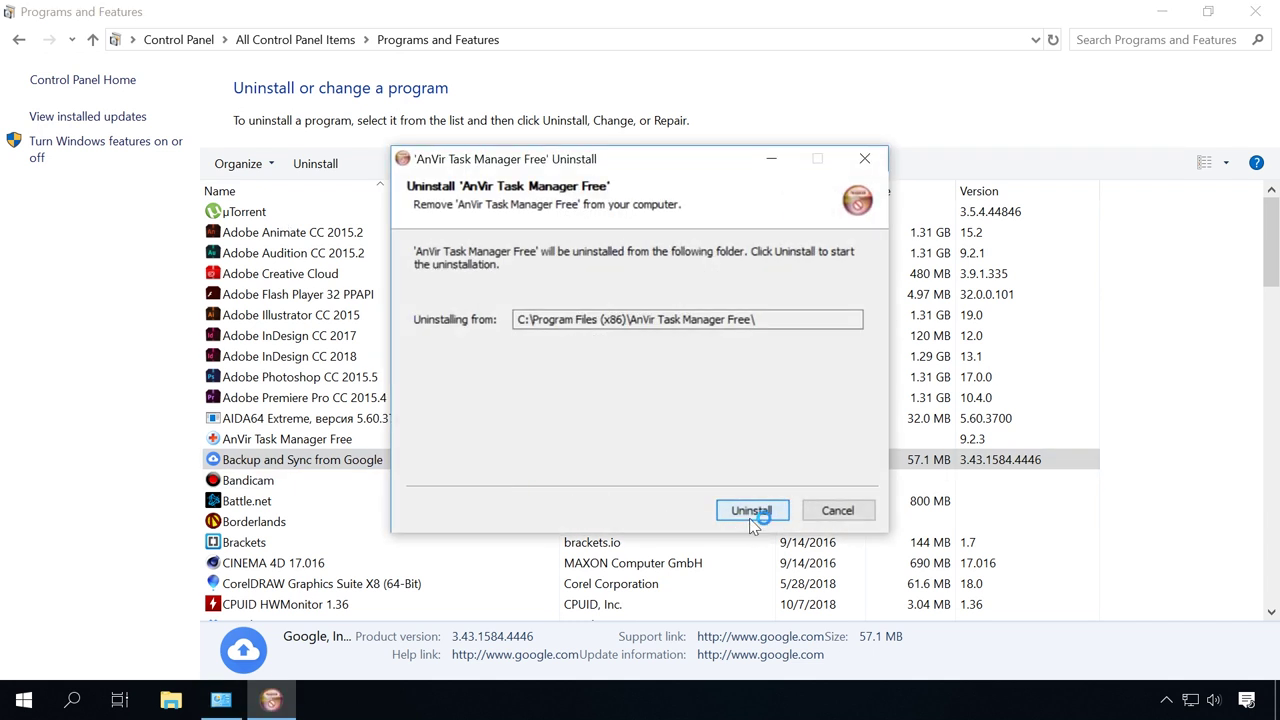
left_click(751, 517)
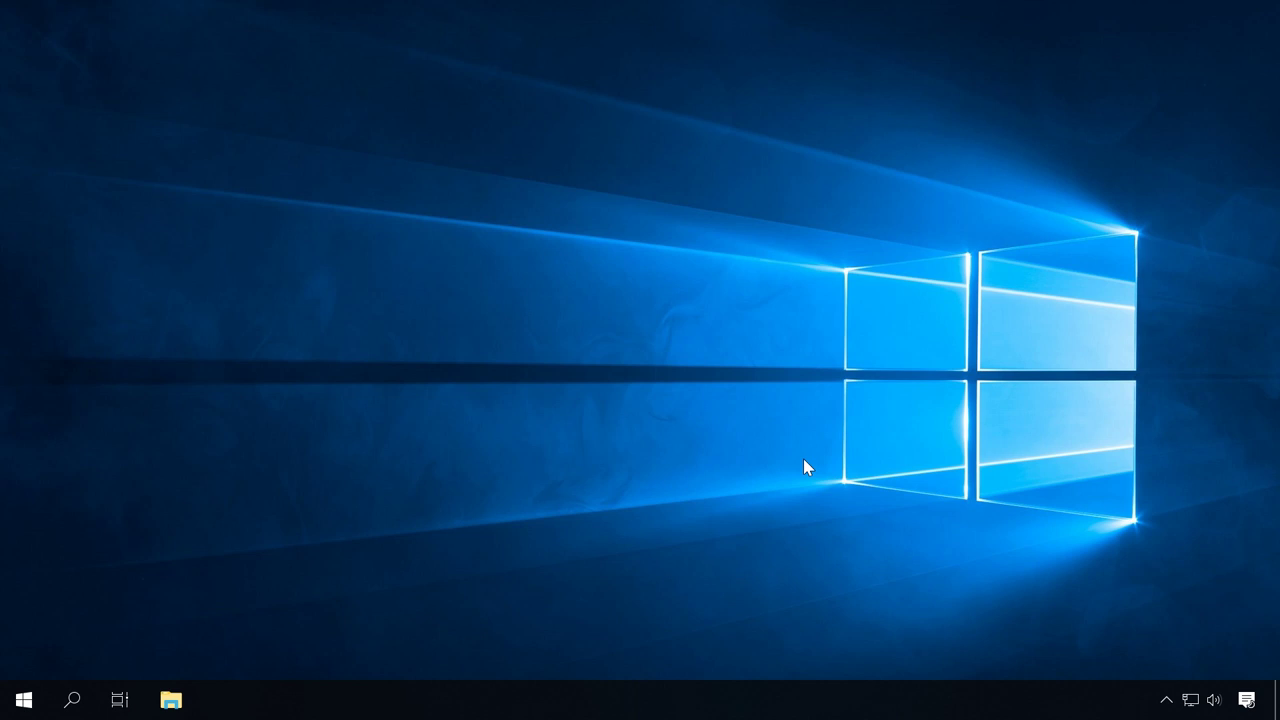
- Open Task Manager's startup programs and disable Viber from launching at startup
right_click(776, 695)
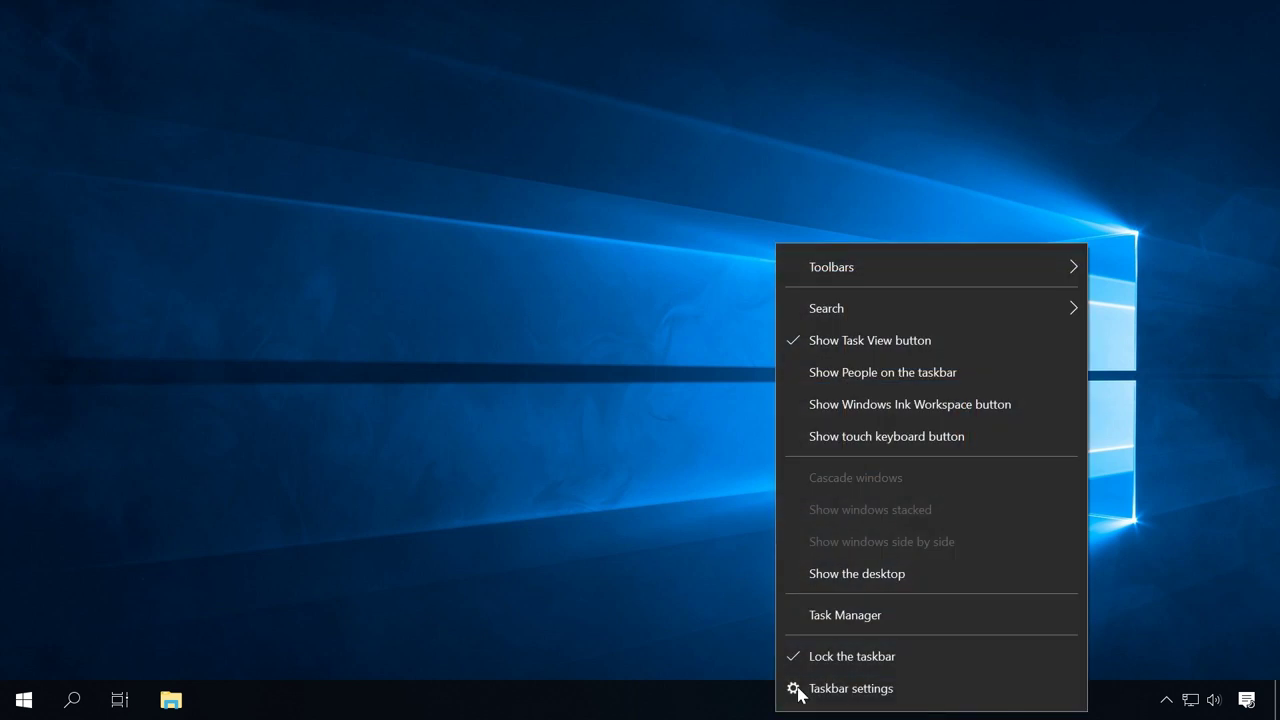
left_click(828, 618)
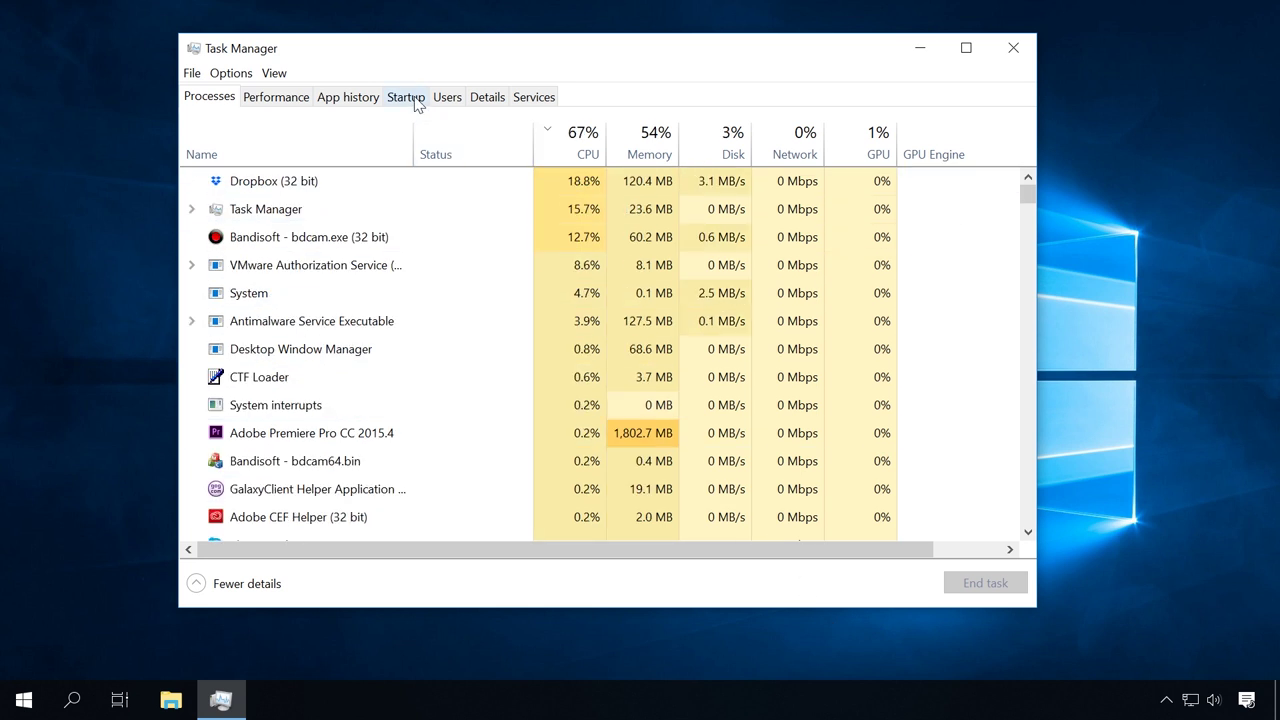
left_click(415, 99)
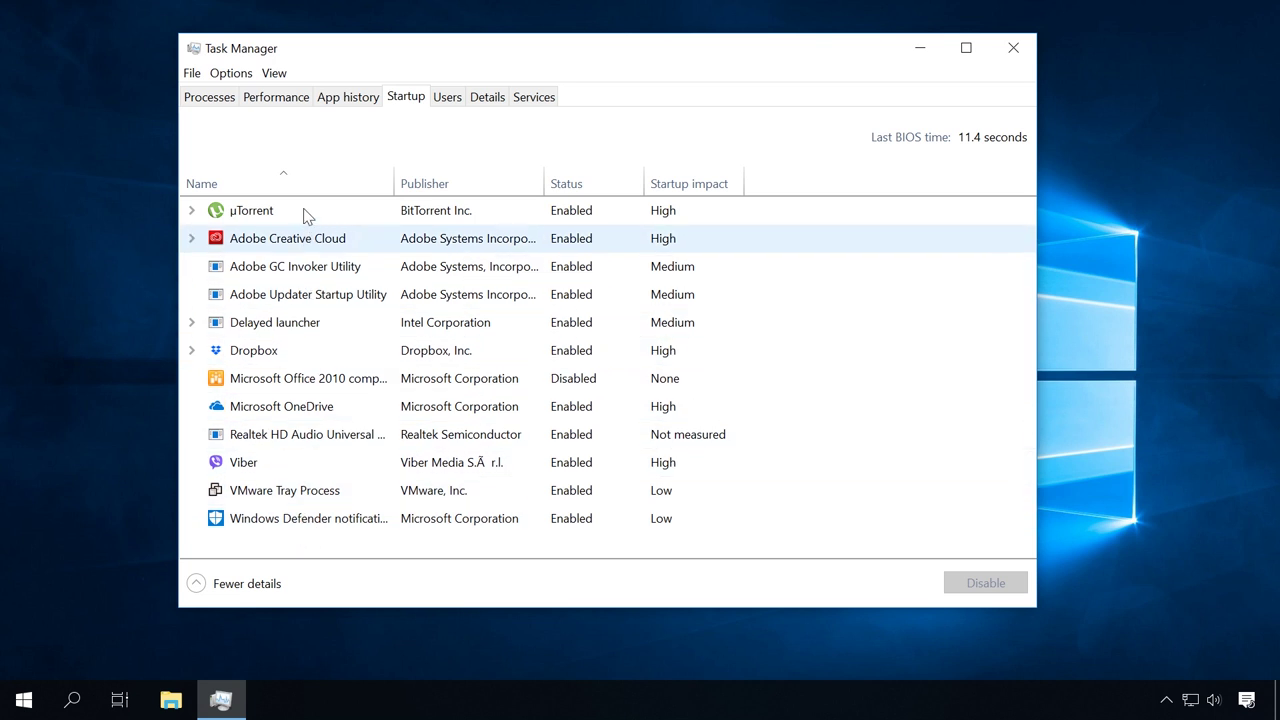
left_click(270, 462)
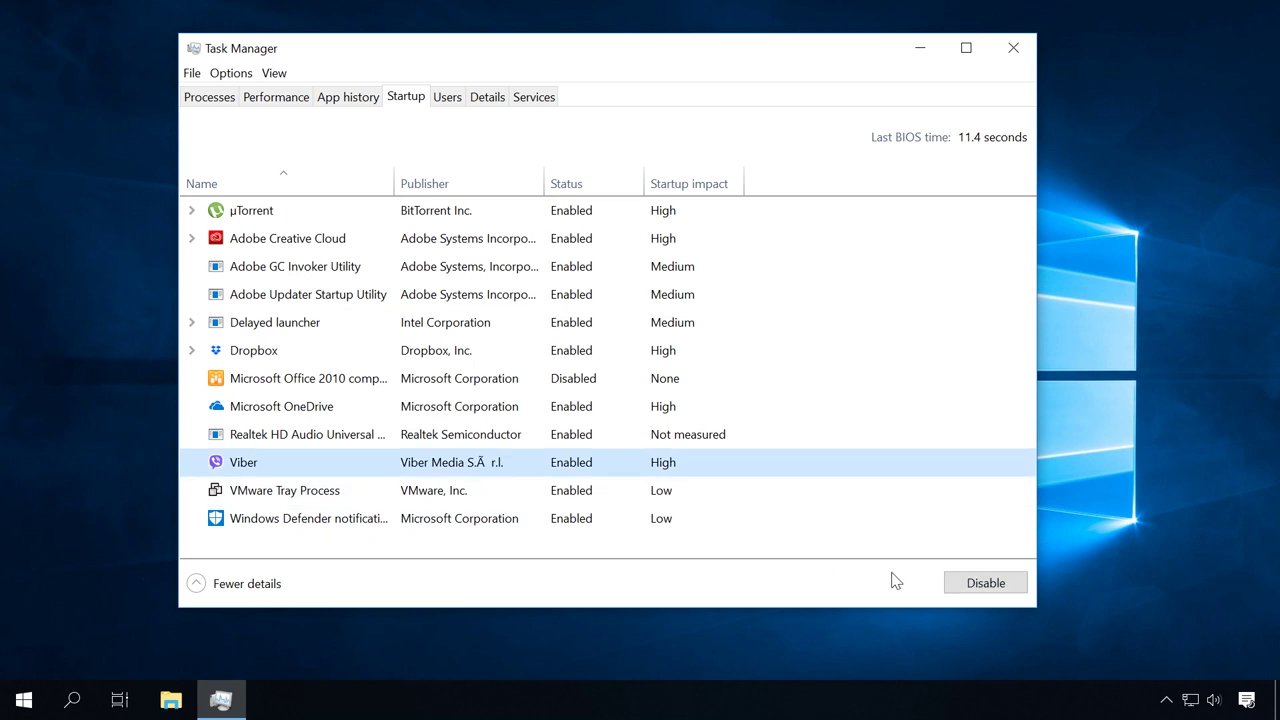
left_click(972, 586)
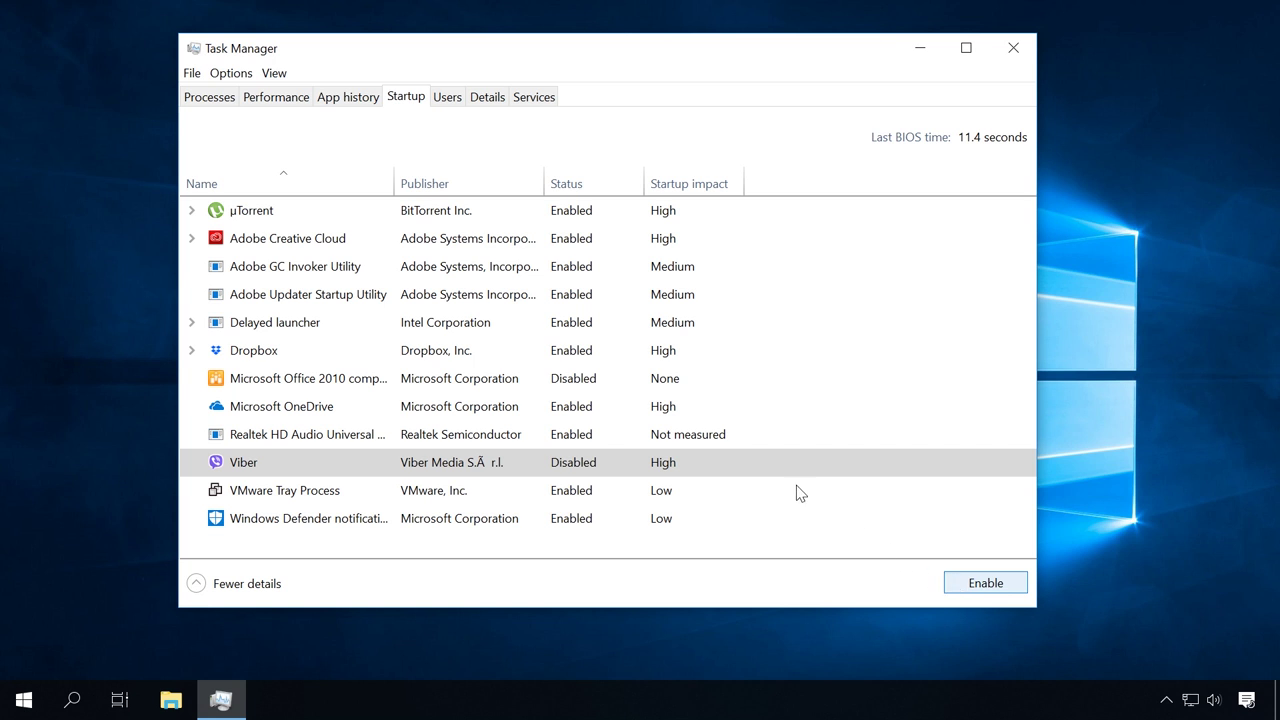
- Disable Microsoft OneDrive and µTorrent in the list of startup programs
left_click(672, 406)
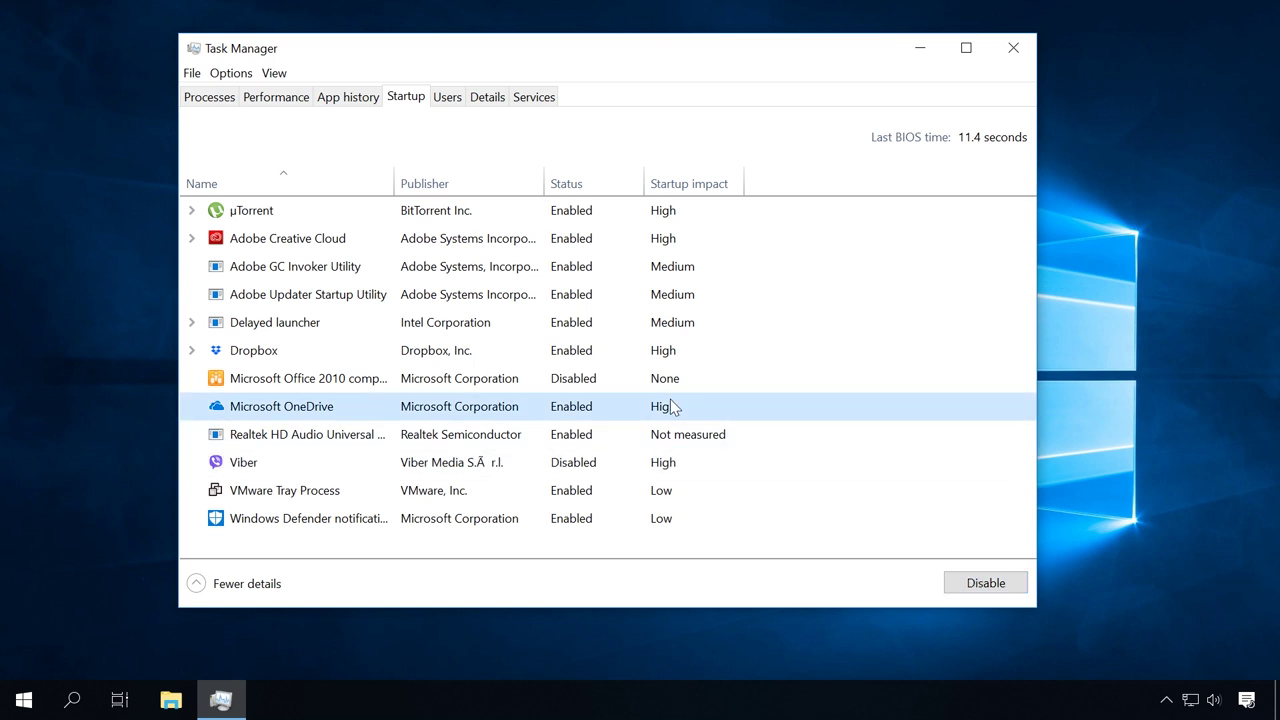
left_click(968, 591)
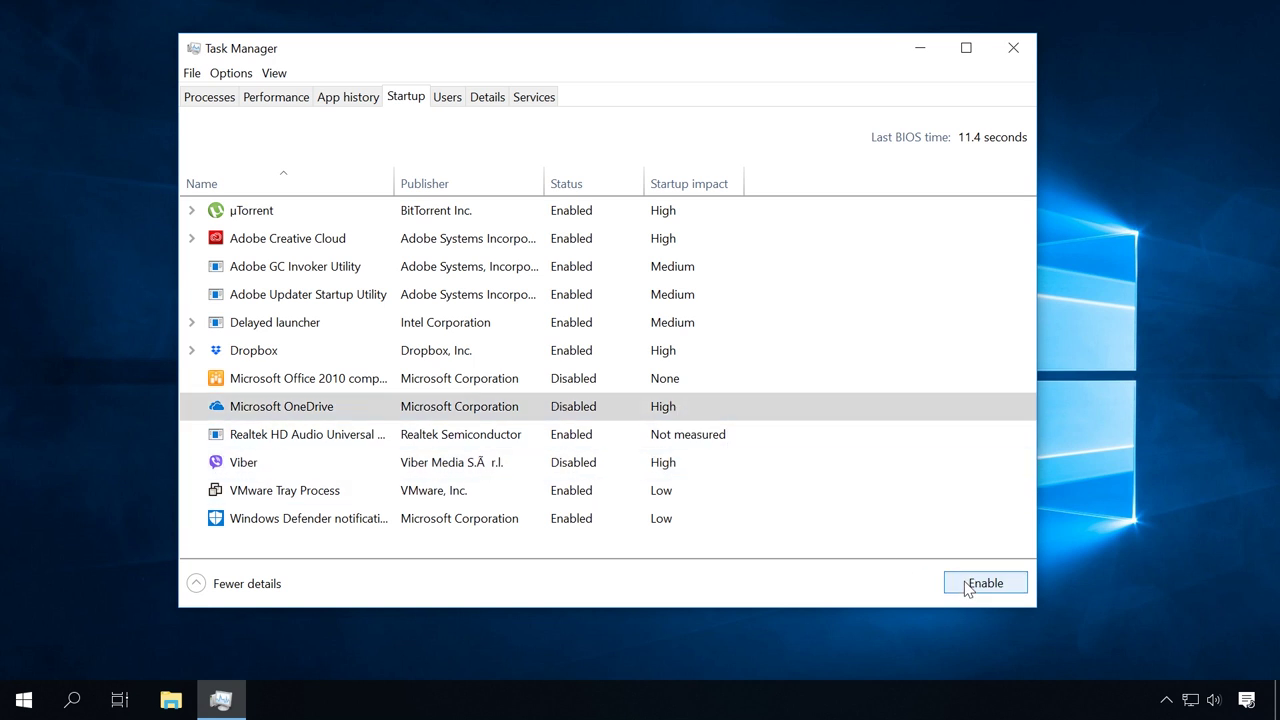
left_click(634, 212)
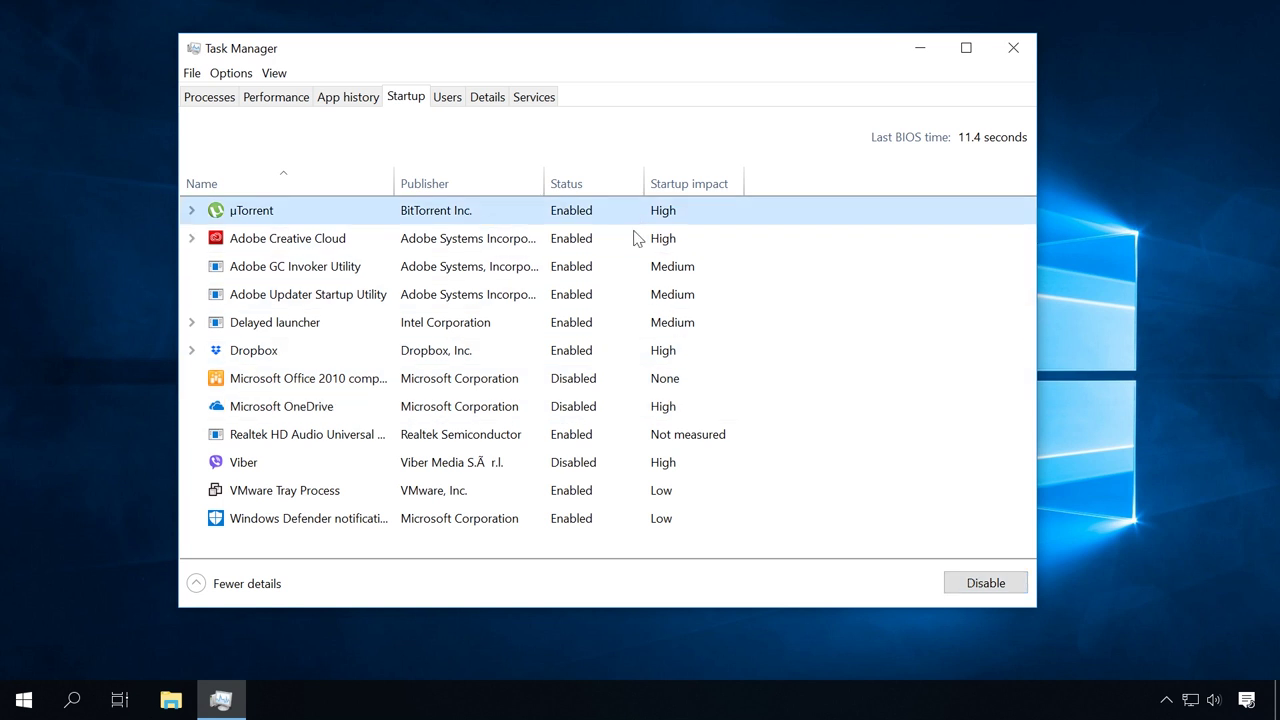
left_click(962, 583)
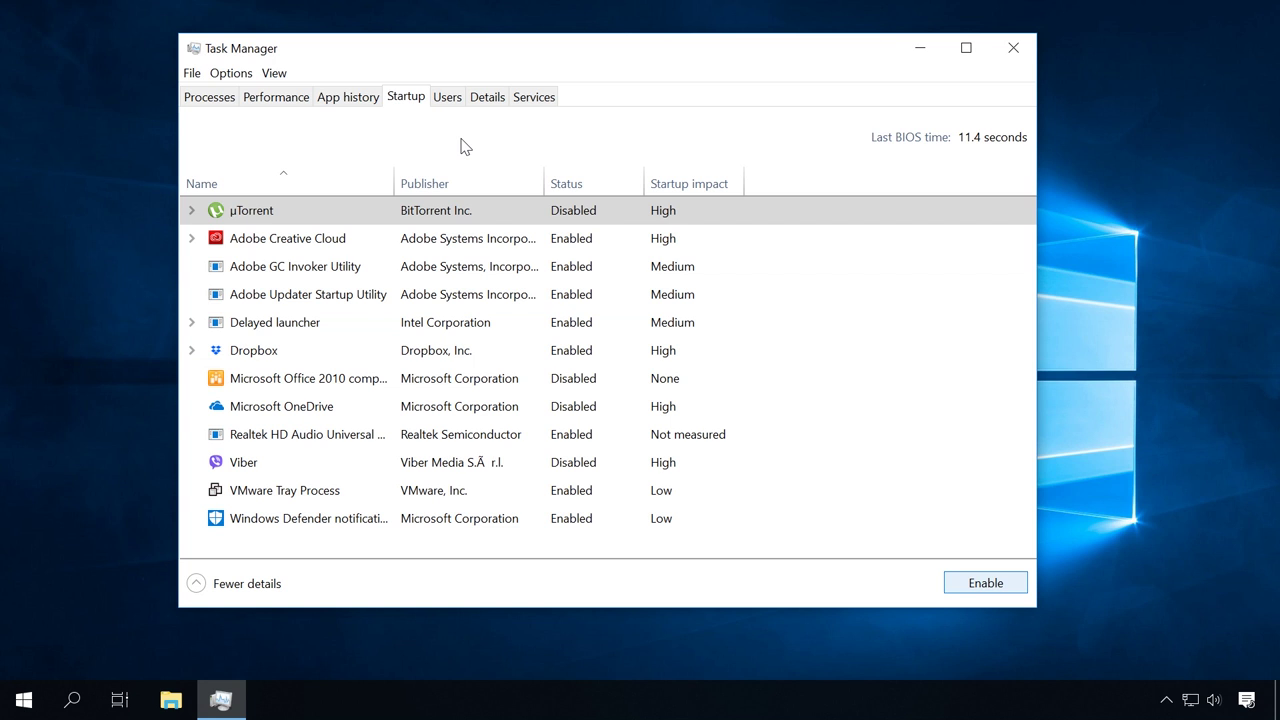
- Return to the running processes and end the Dropbox (32 bit) task
left_click(208, 104)
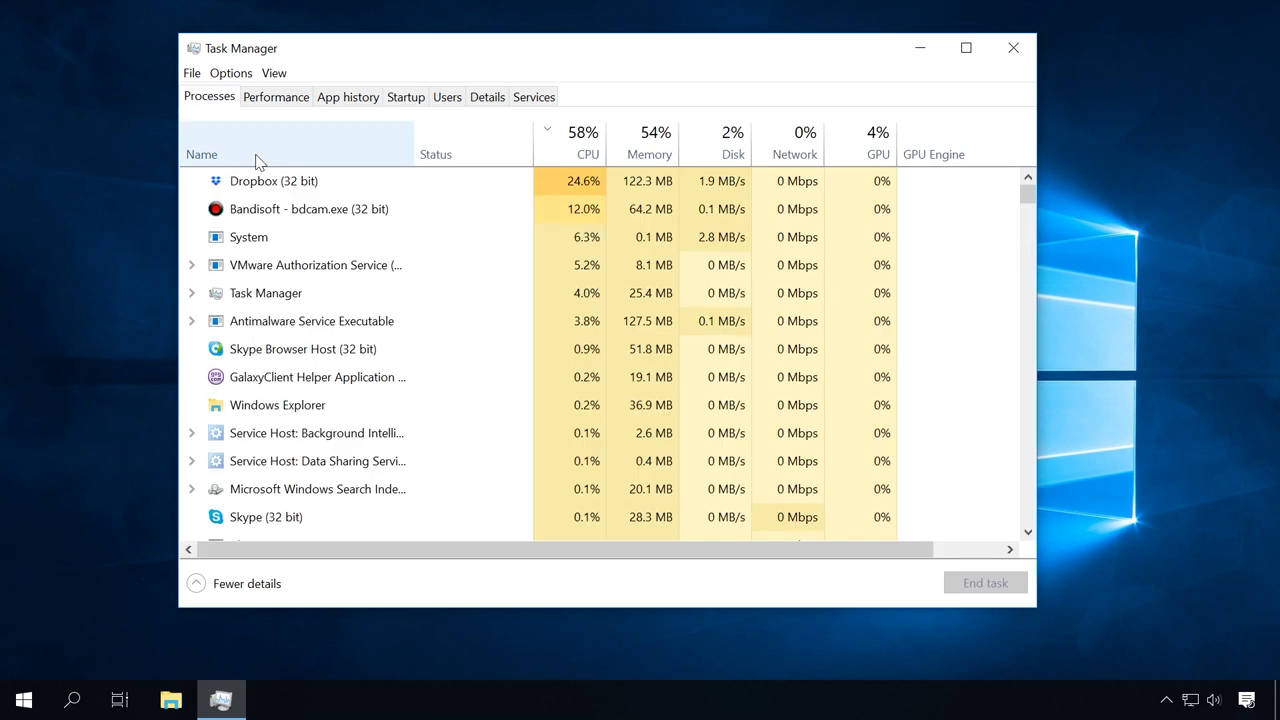
scroll(314, 240, "down", 3)
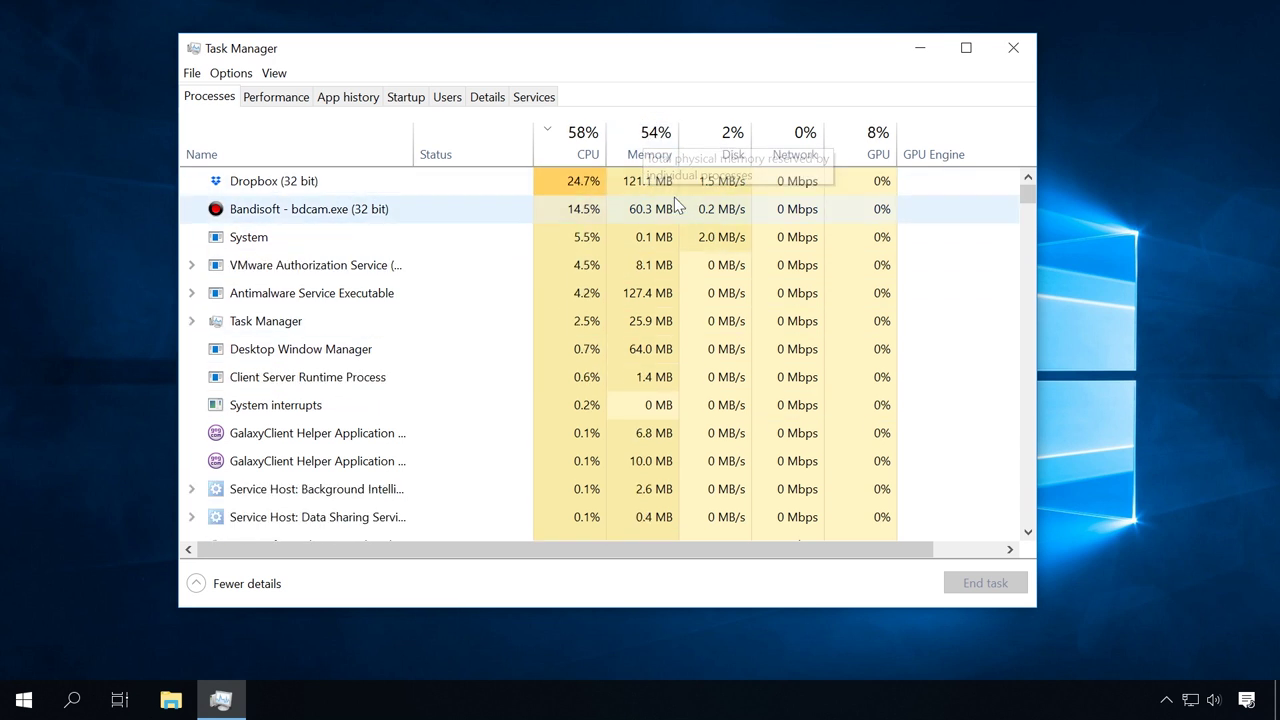
left_click(328, 186)
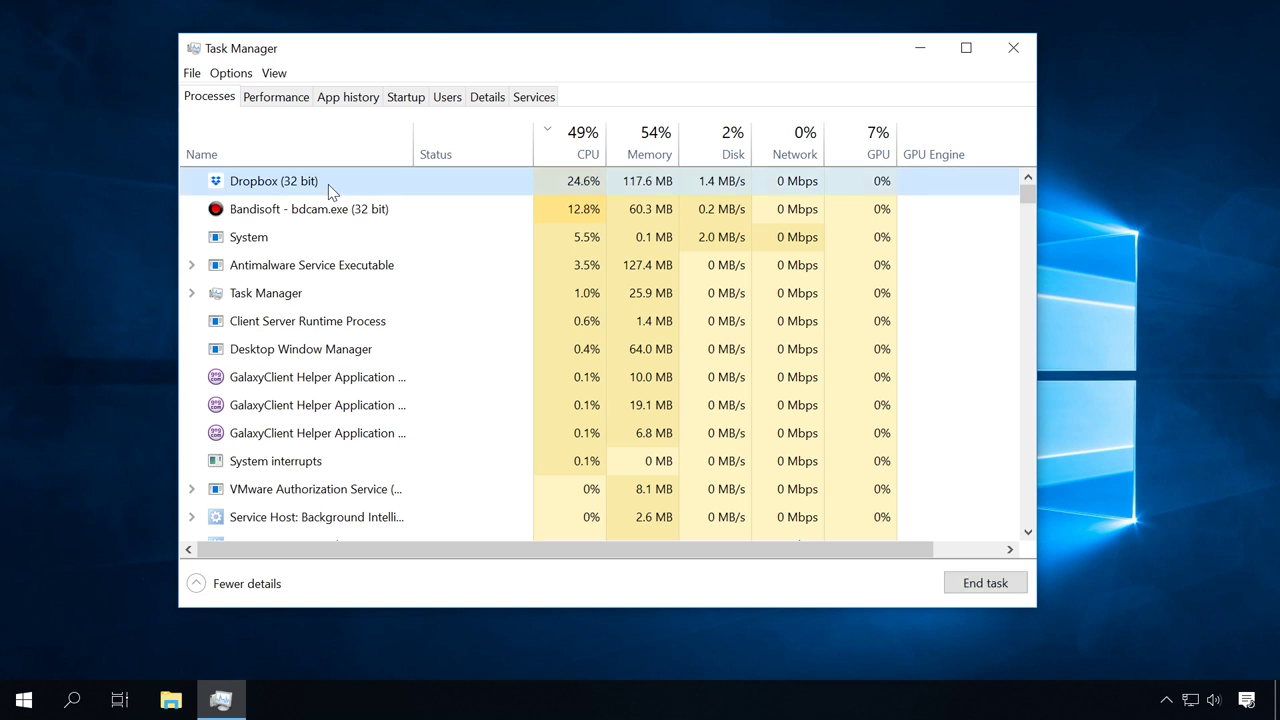
left_click(986, 583)
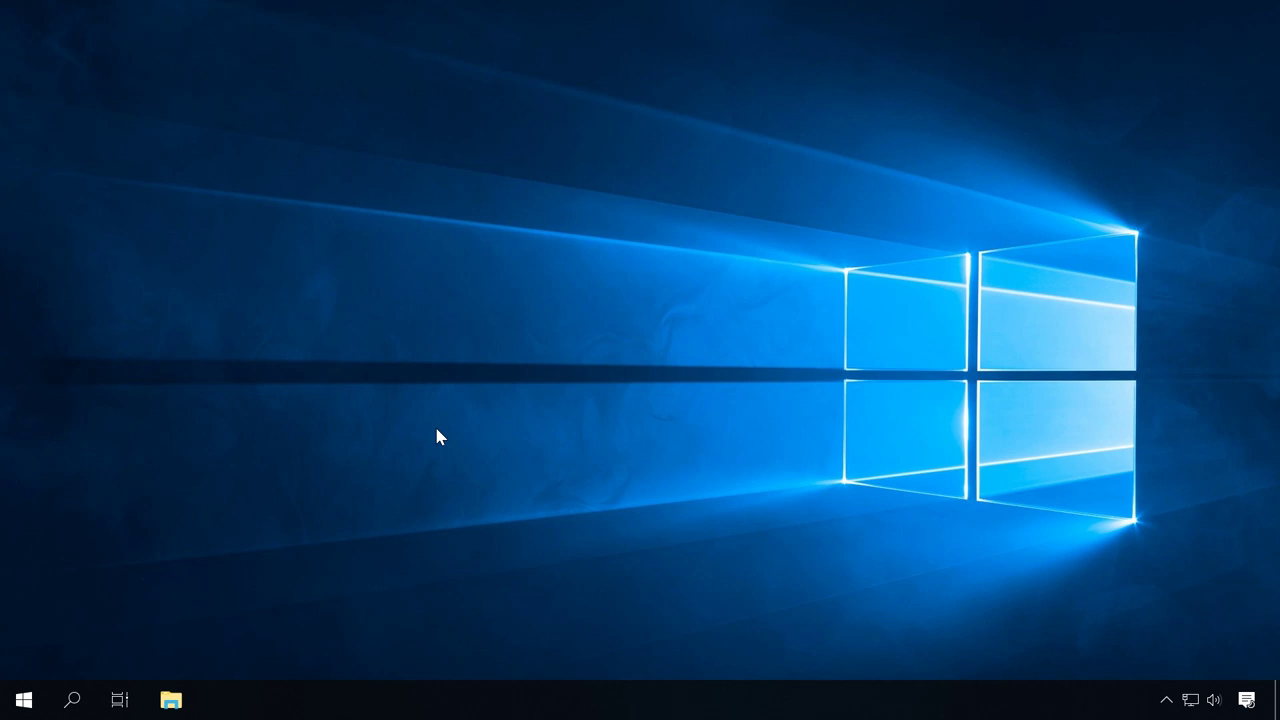
- Find the Services desktop app through Windows search, open it and maximize its window
left_click(64, 700)
type("servi")
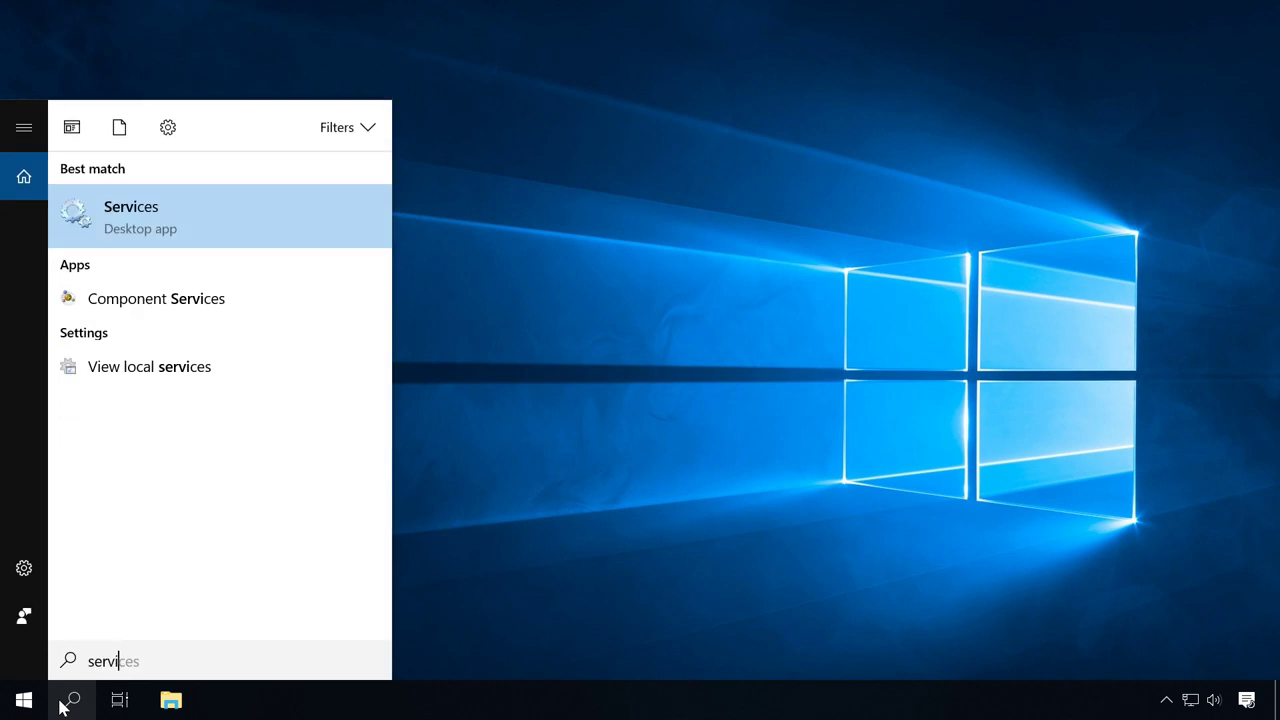
left_click(123, 226)
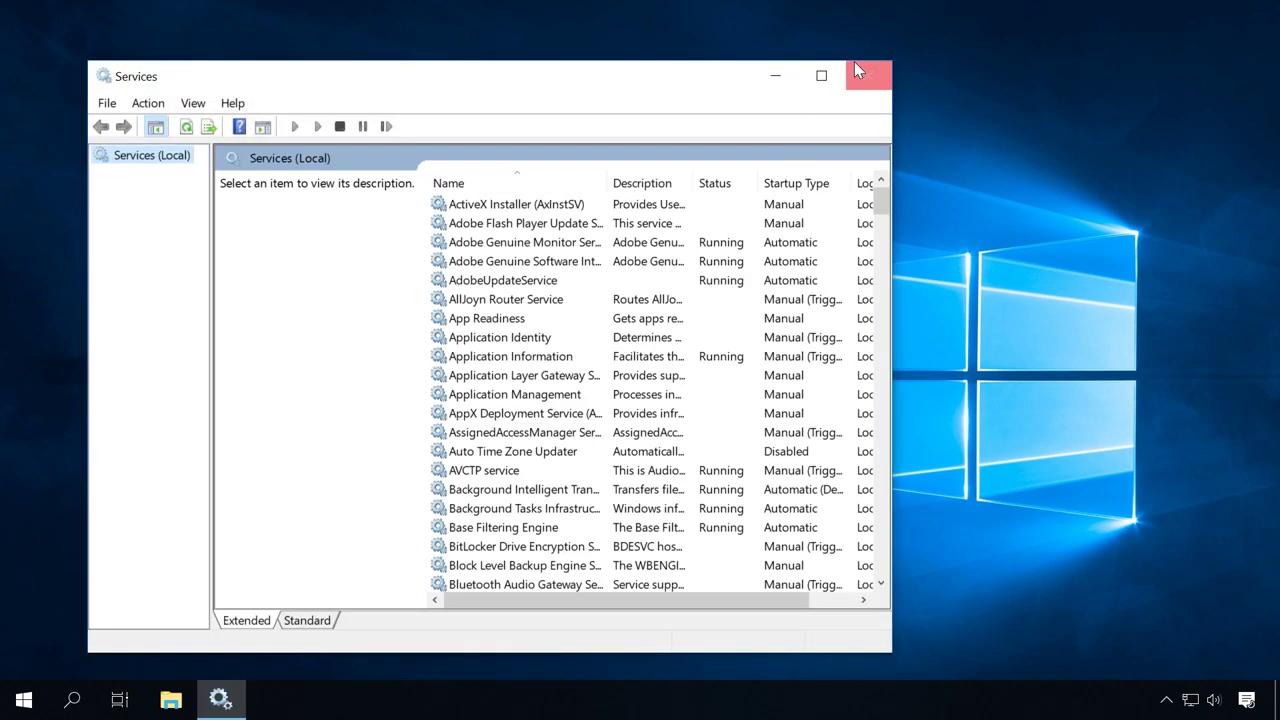
left_click(821, 76)
- Find the Diagnostic Policy Service in the services list, open its properties and stop the service
scroll(490, 212, "down", 2)
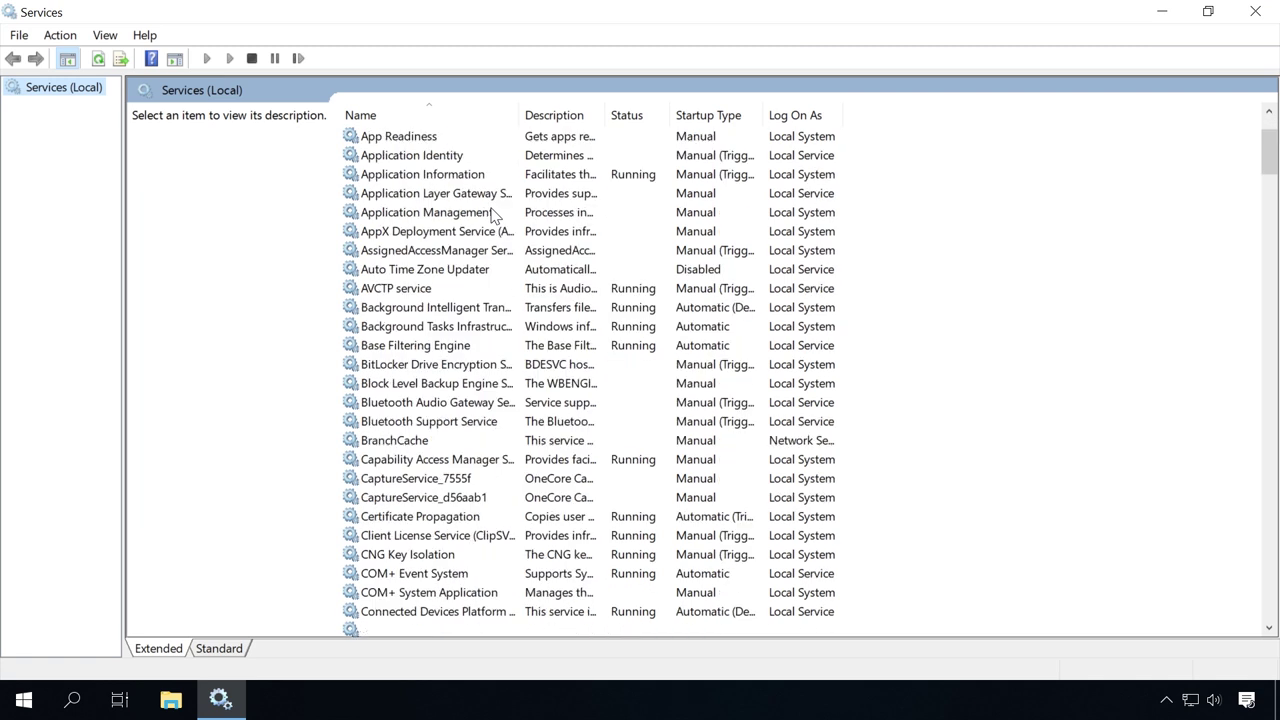
scroll(492, 214, "down", 7)
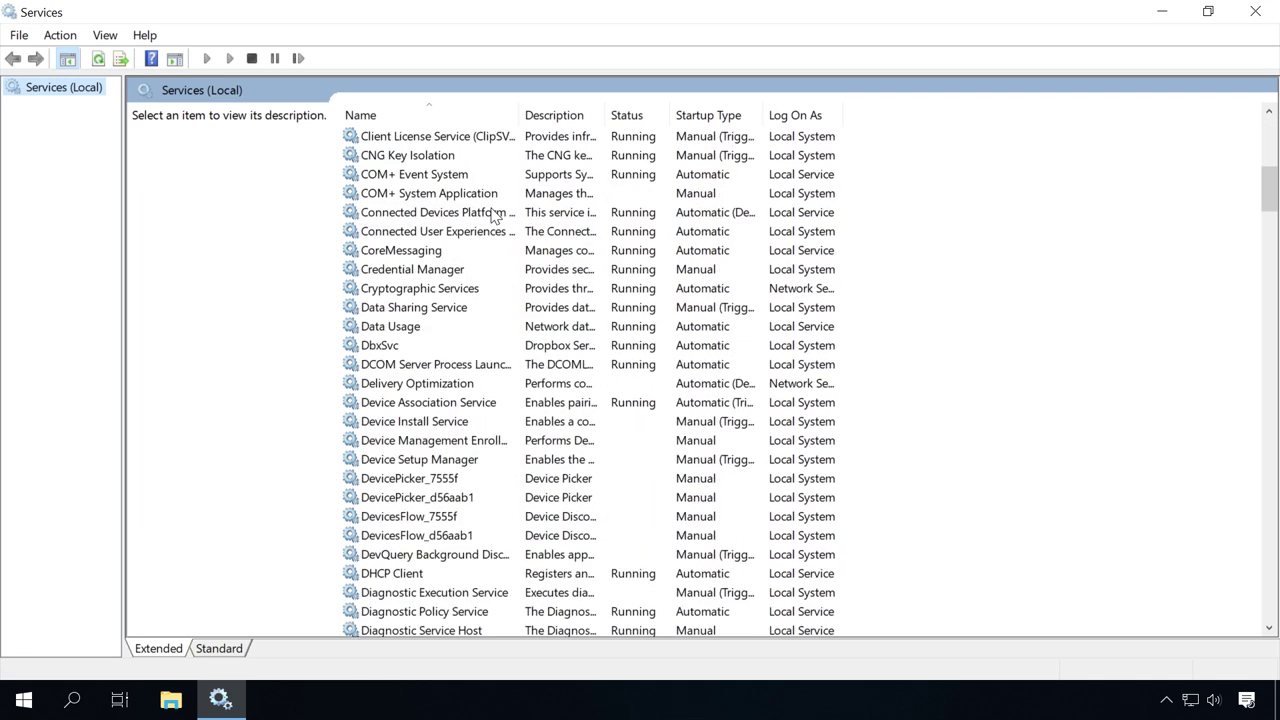
scroll(493, 216, "down", 8)
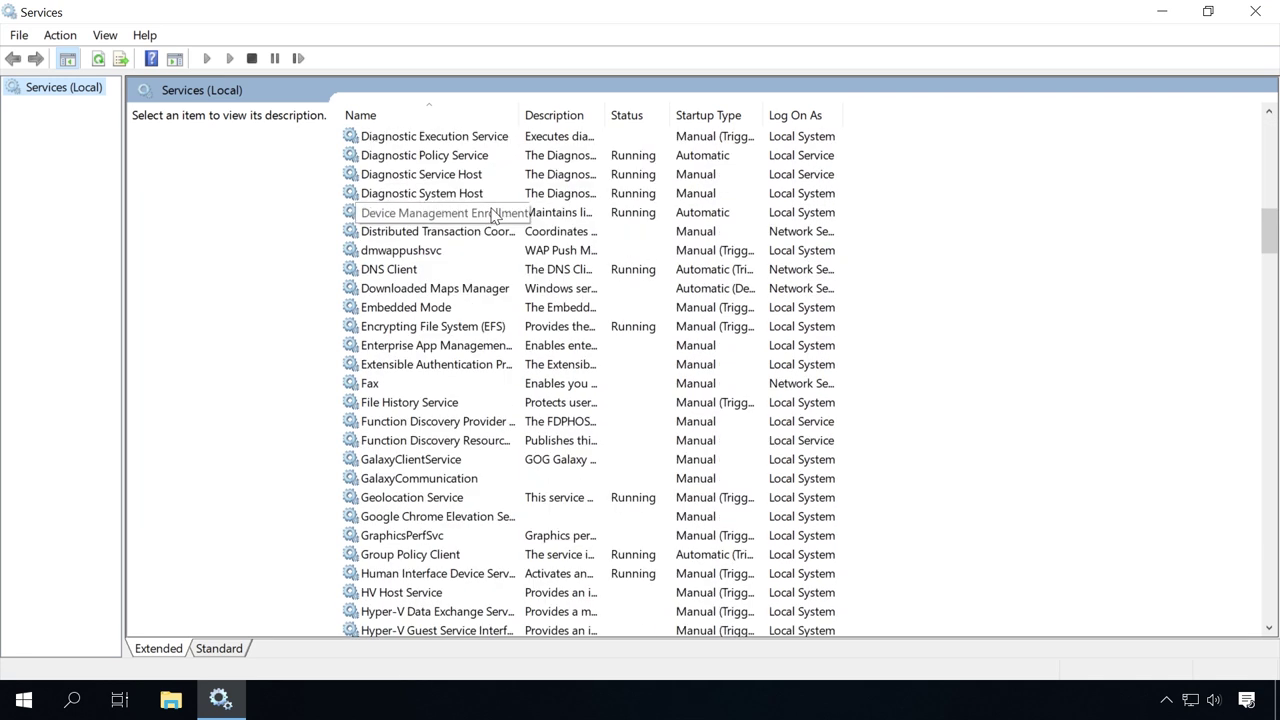
scroll(493, 216, "down", 8)
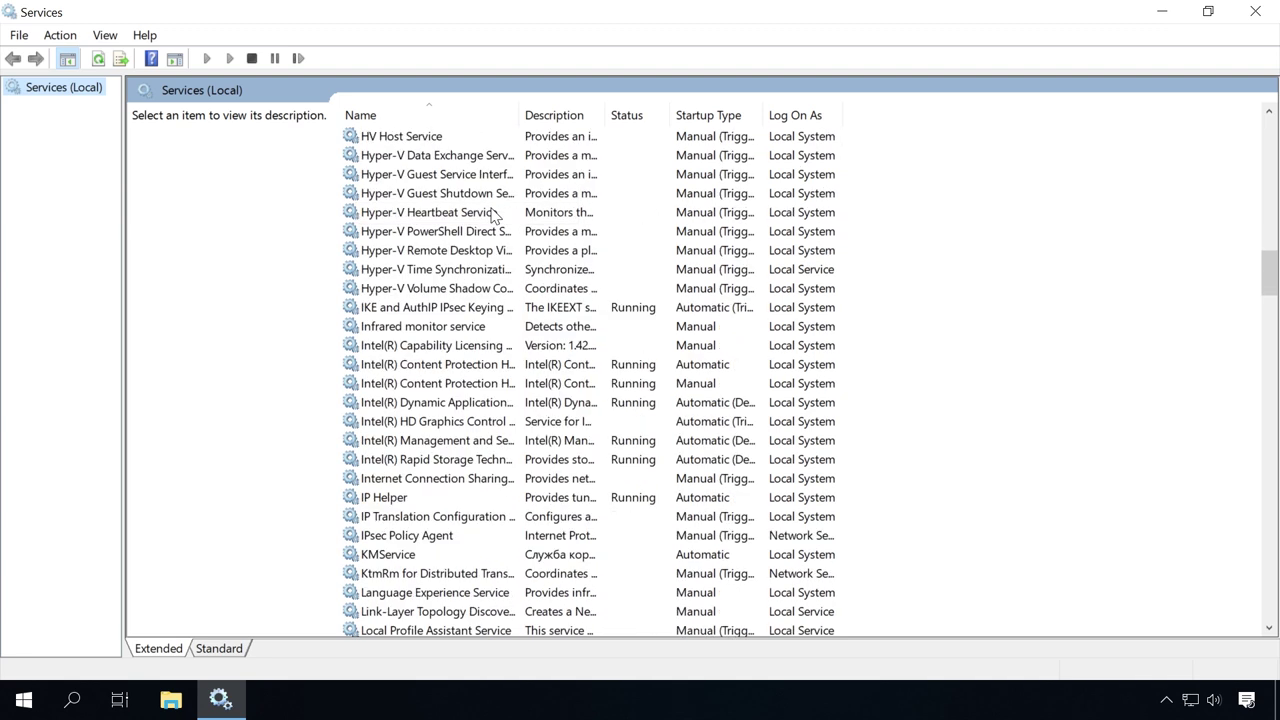
scroll(492, 214, "down", 8)
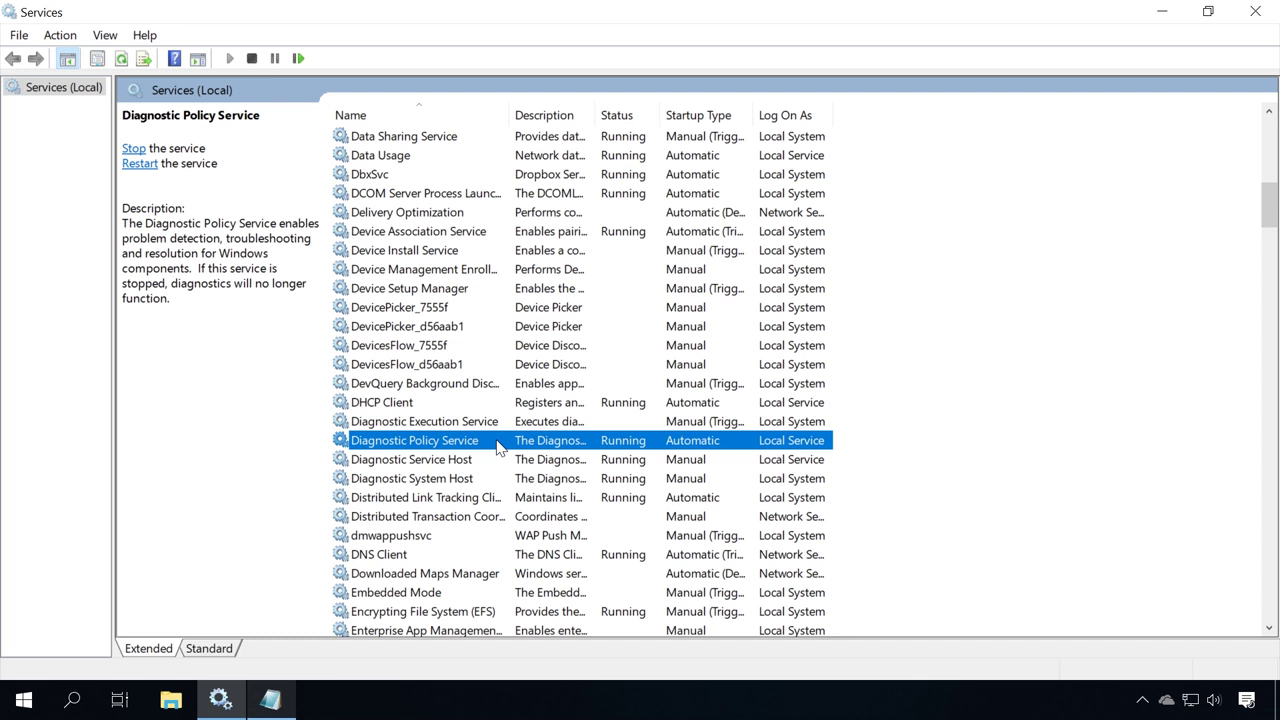
right_click(497, 447)
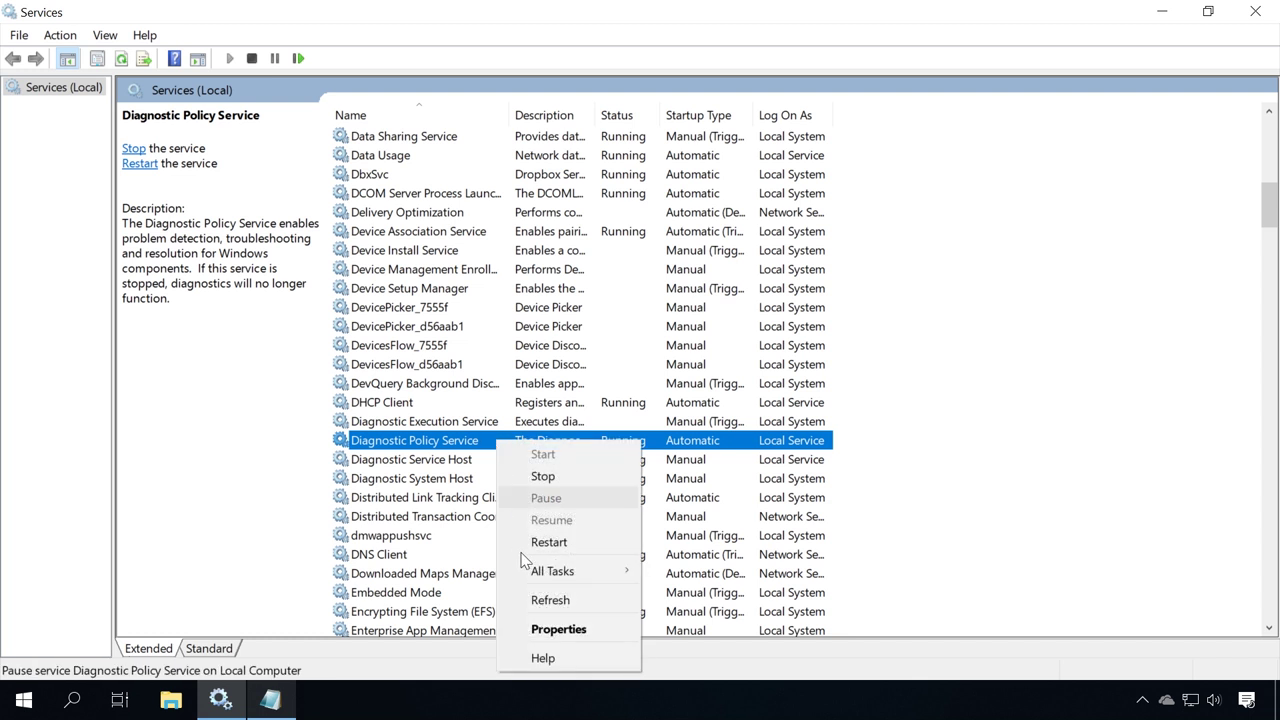
left_click(559, 633)
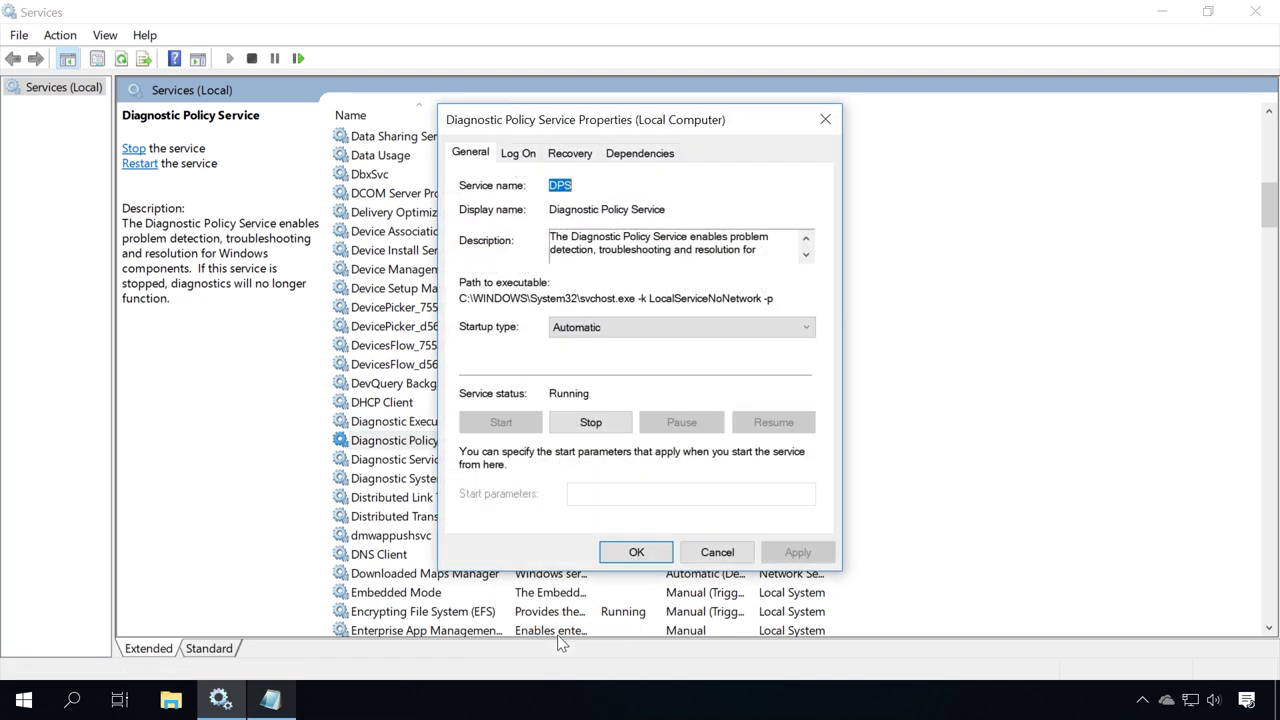
left_click(460, 150)
left_click(589, 424)
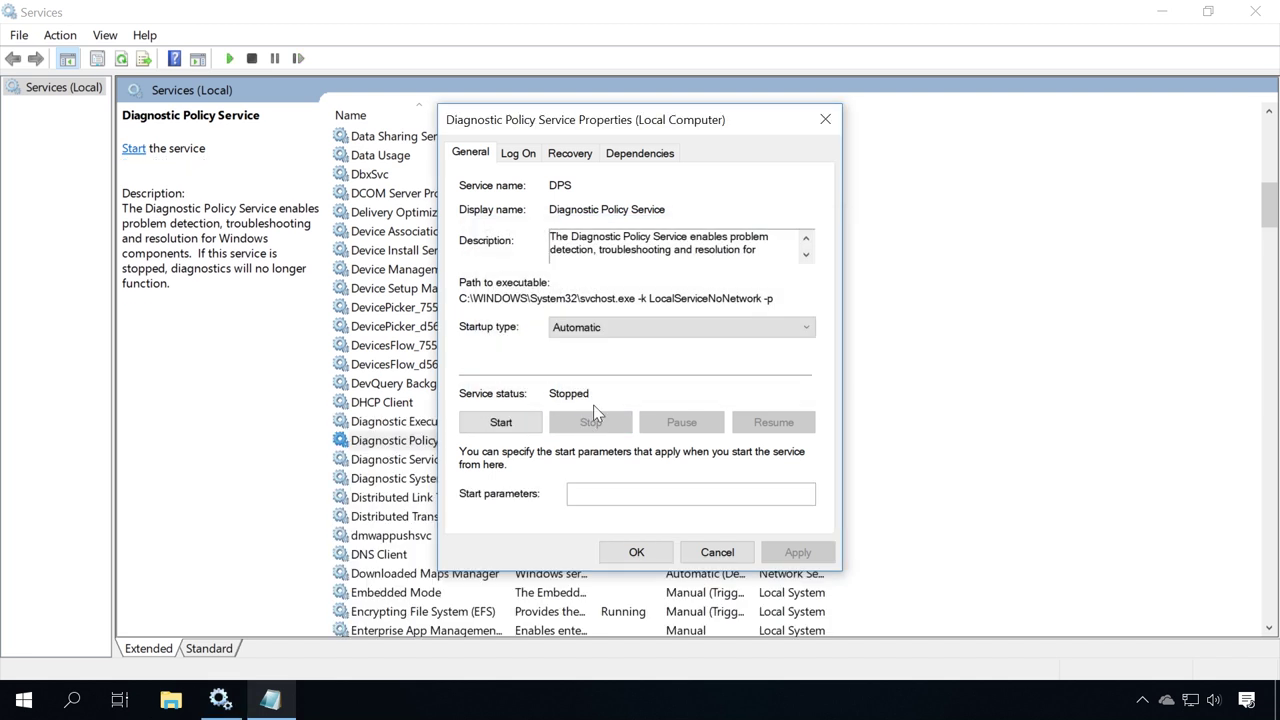
- Set the Diagnostic Policy Service's startup type to Manual, apply the change and close its properties
left_click(609, 326)
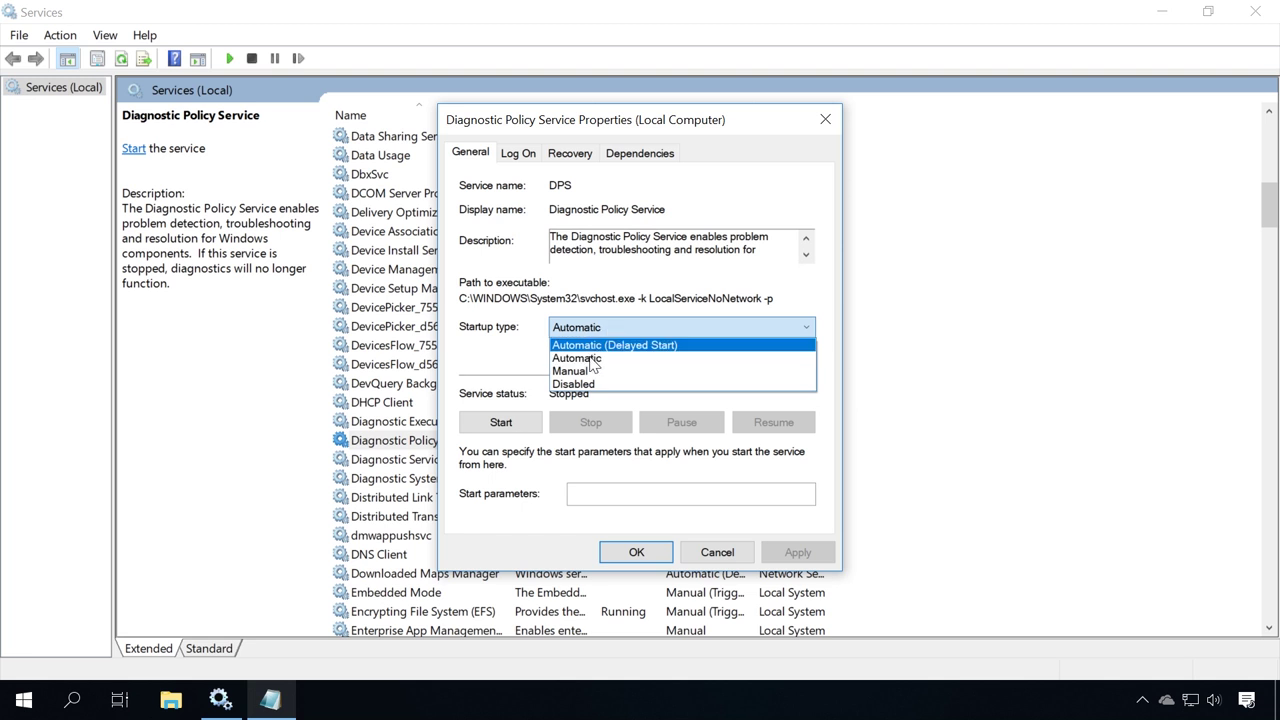
key("Escape")
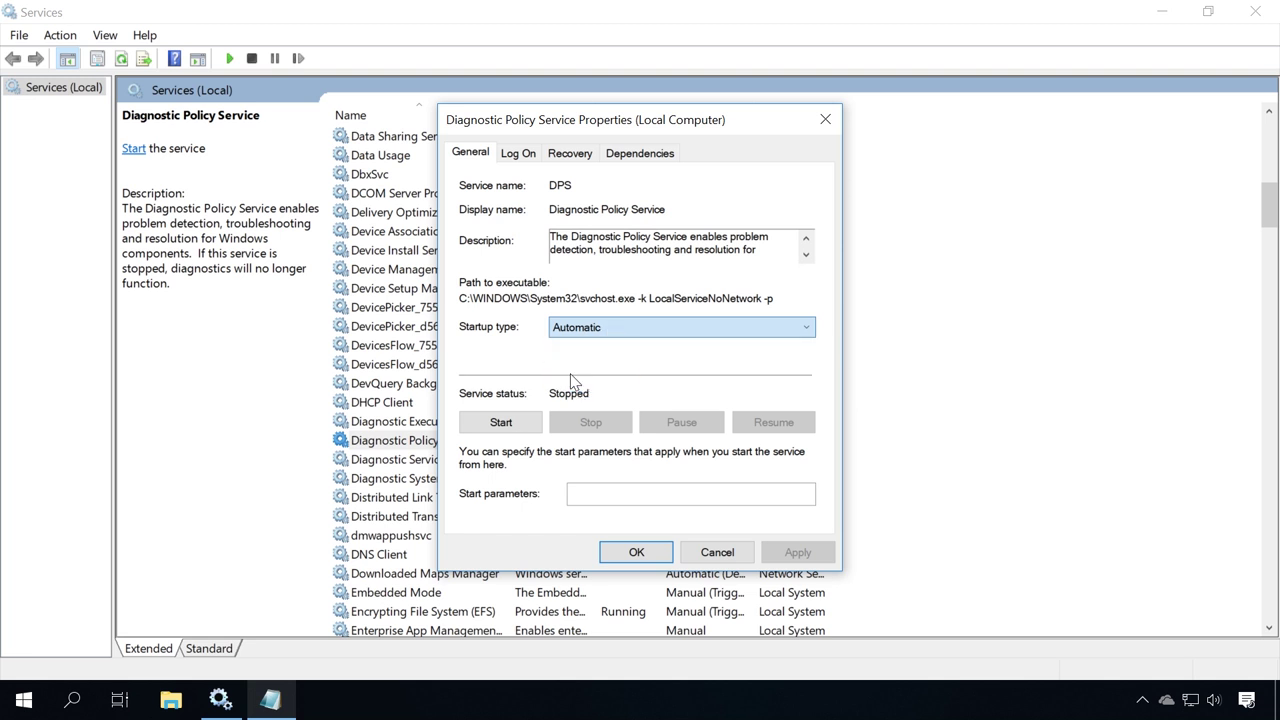
key("Down")
left_click(797, 552)
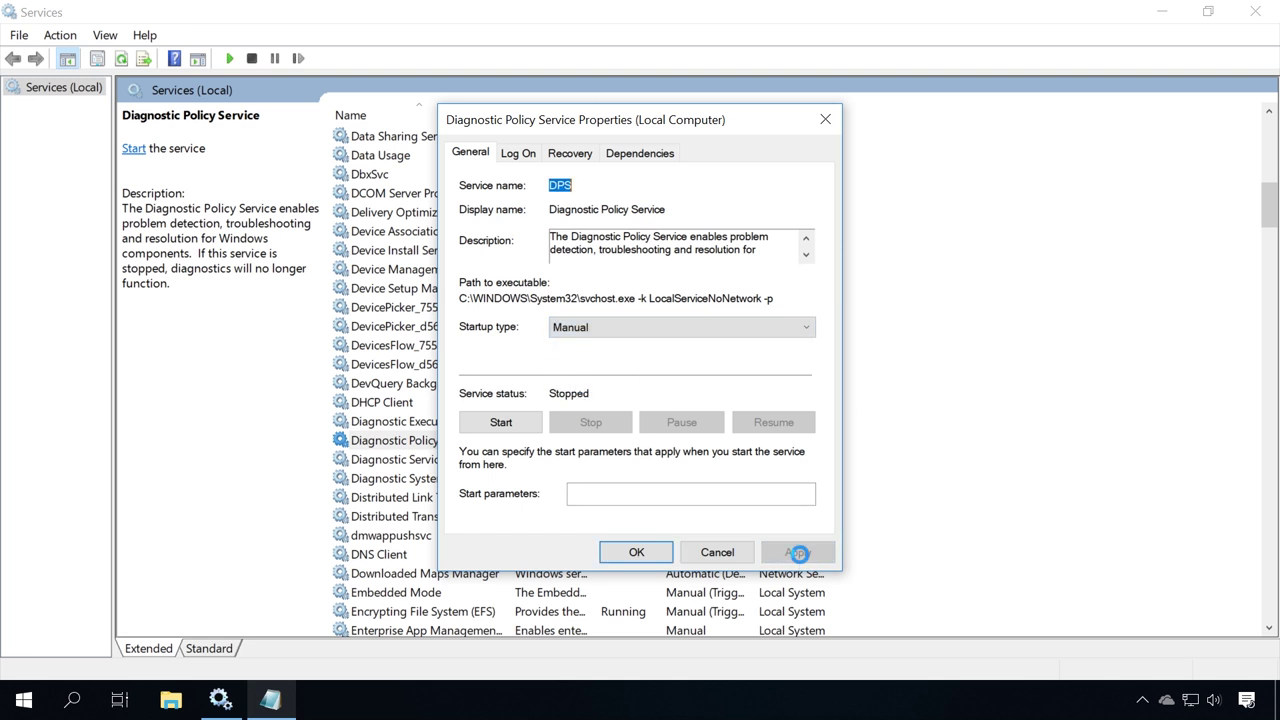
left_click(649, 554)
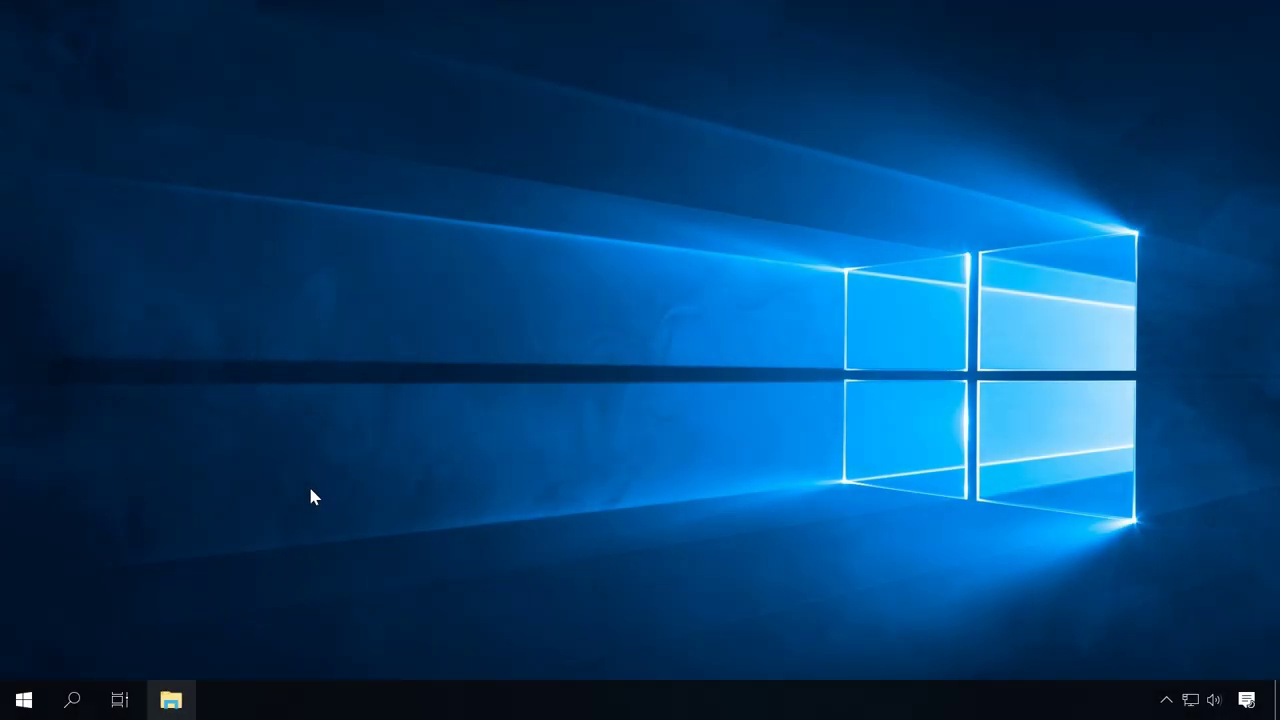
- Find Defragment and Optimize Drives through Windows search and open it
left_click(74, 701)
type("def")
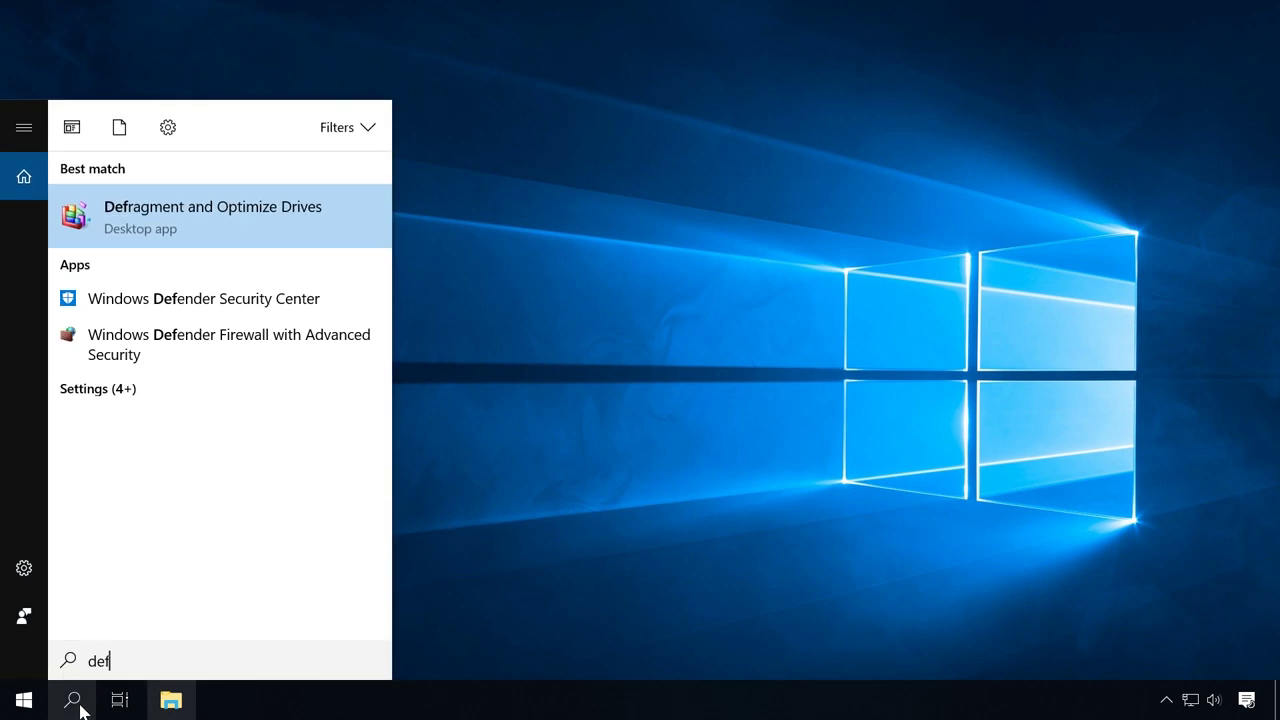
left_click(201, 216)
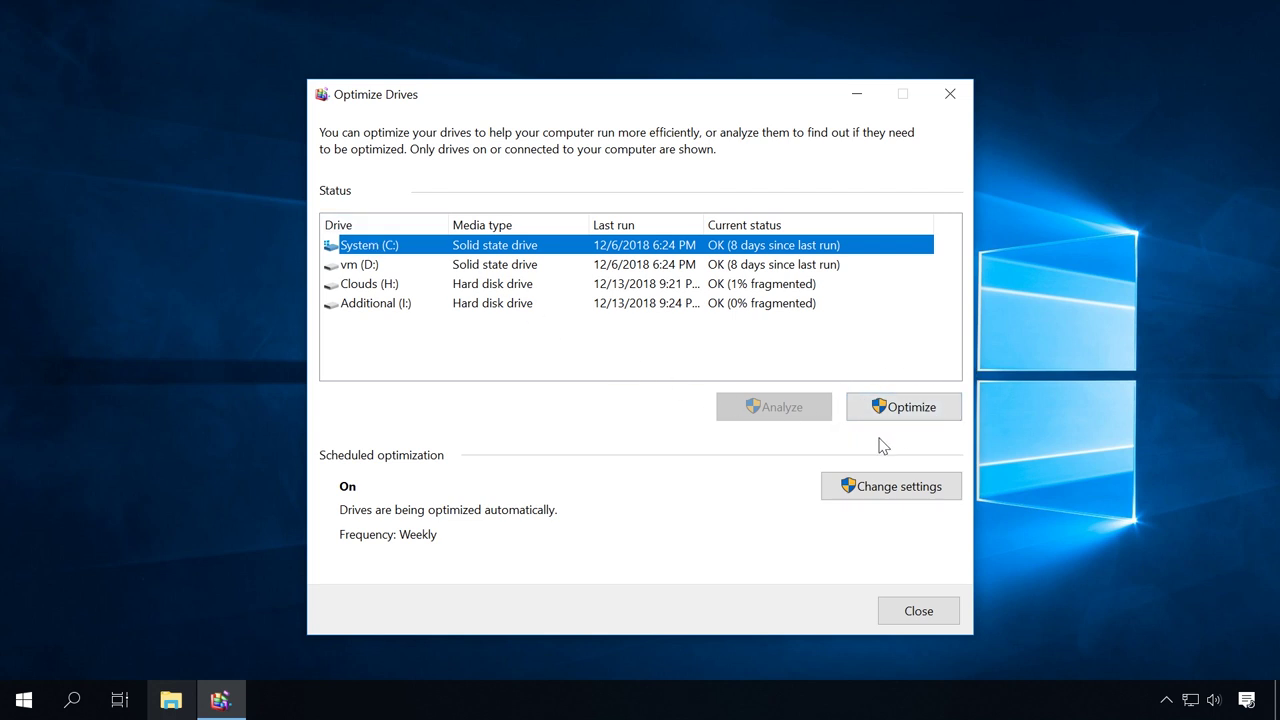
- Examine the drive optimization schedule and its frequency options, and close the drive optimizer without saving changes
left_click(893, 497)
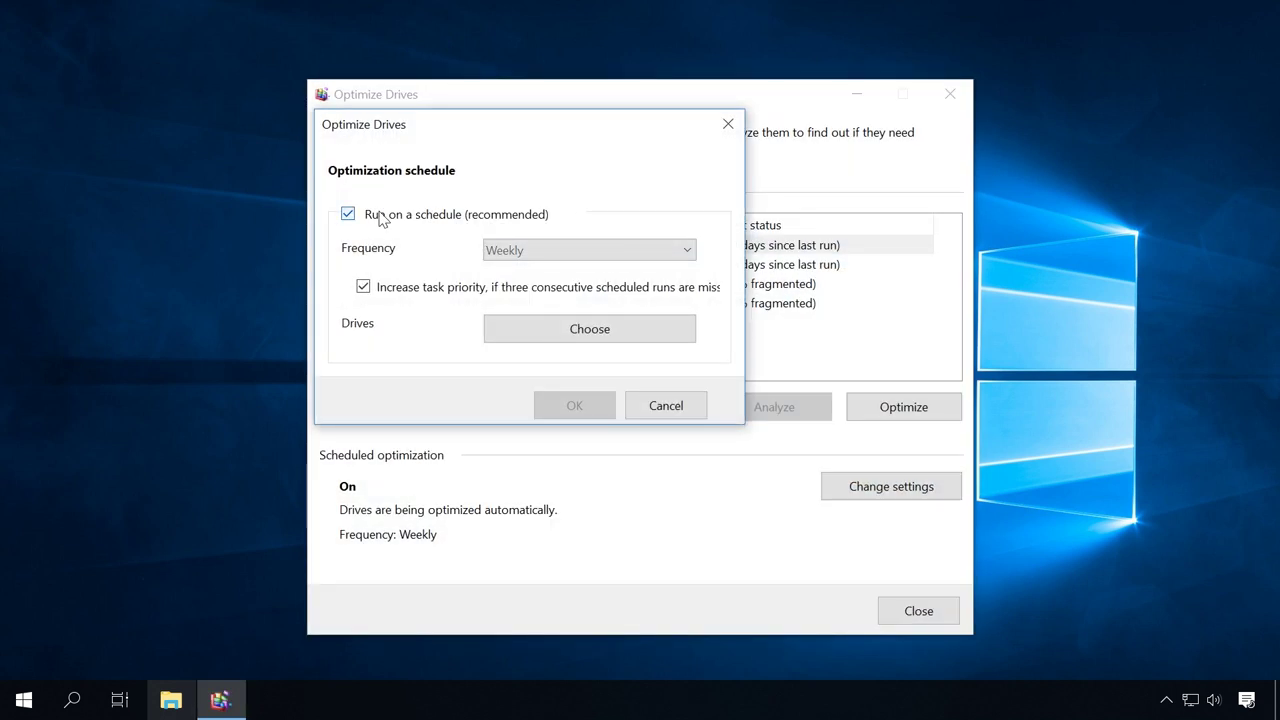
left_click(380, 220)
left_click(347, 219)
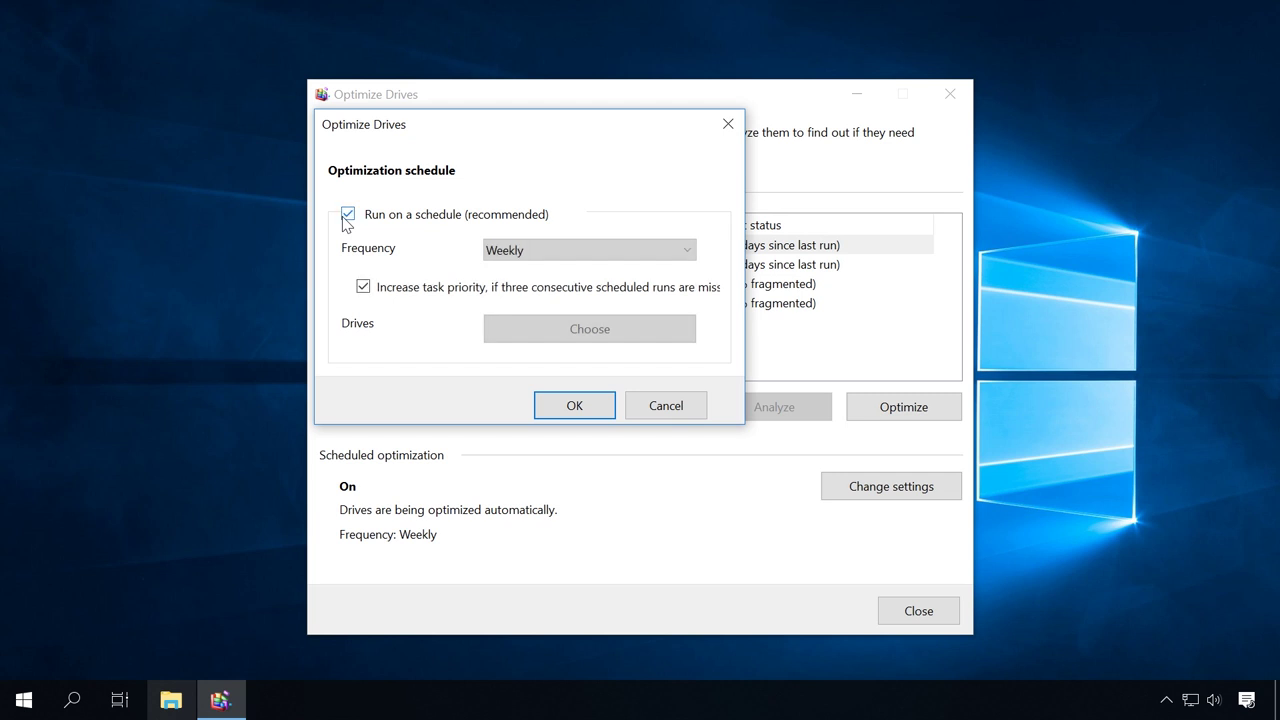
left_click(515, 256)
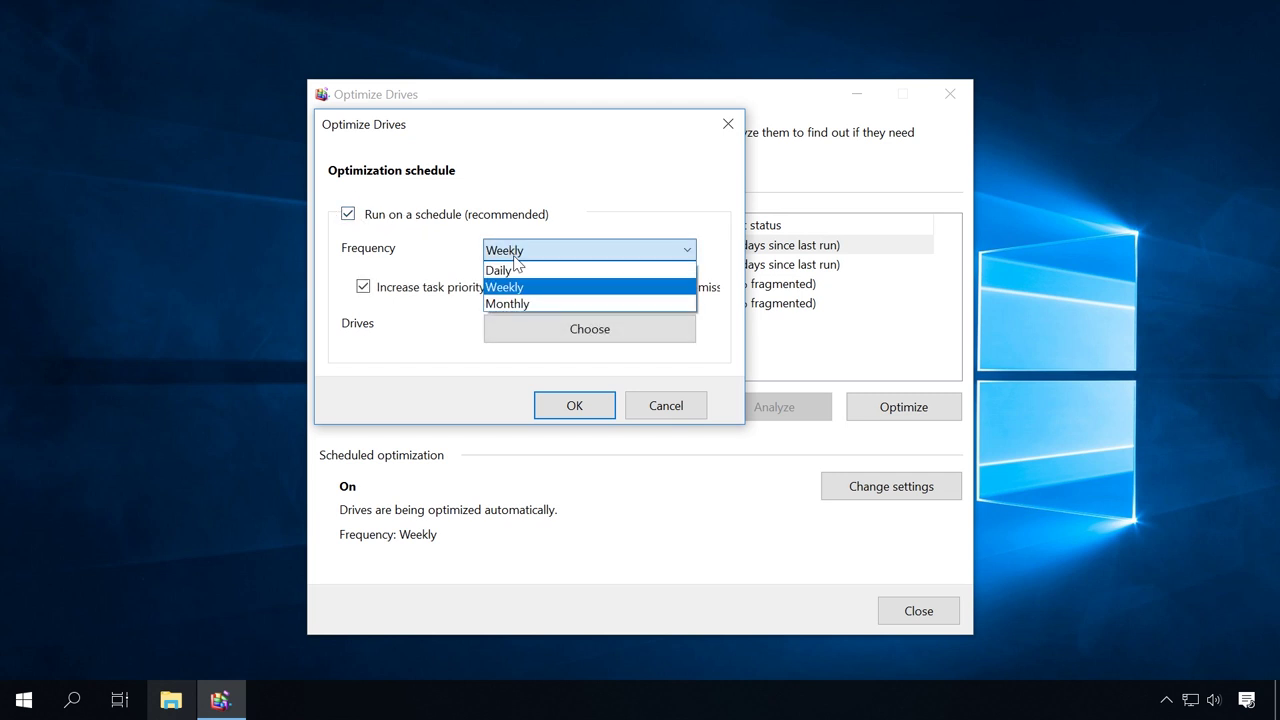
left_click(570, 218)
left_click(728, 125)
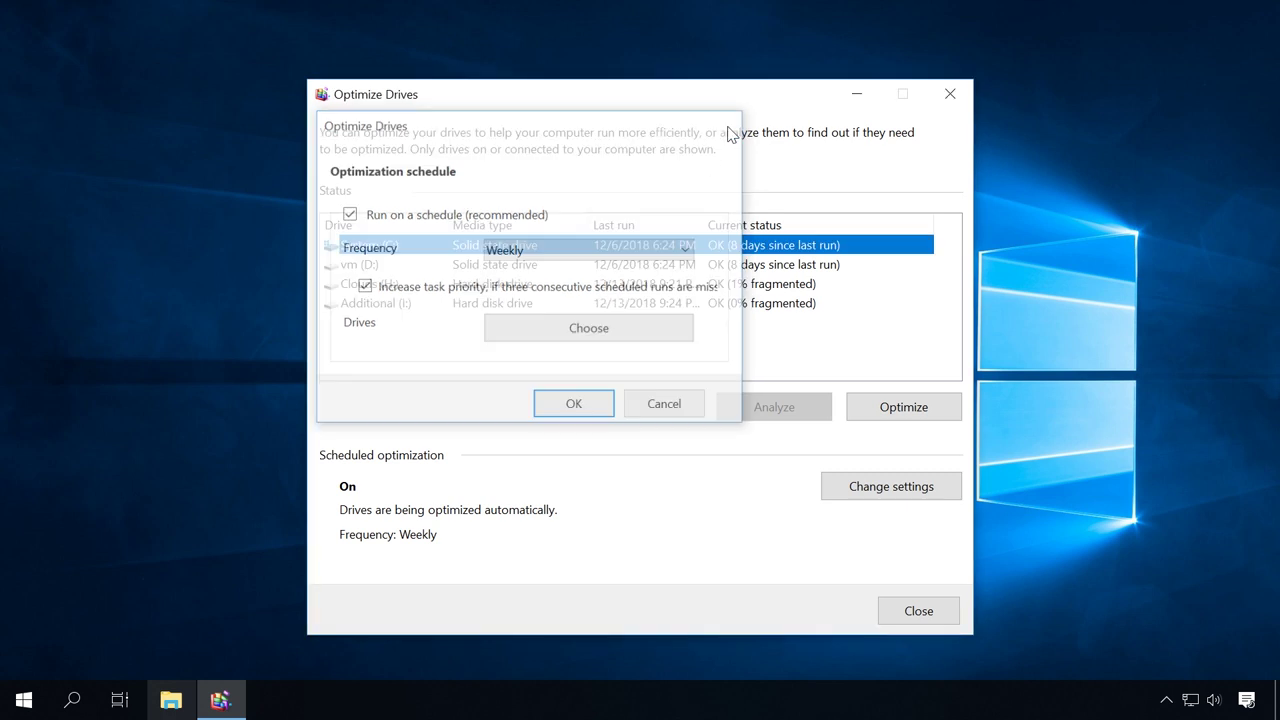
left_click(950, 102)
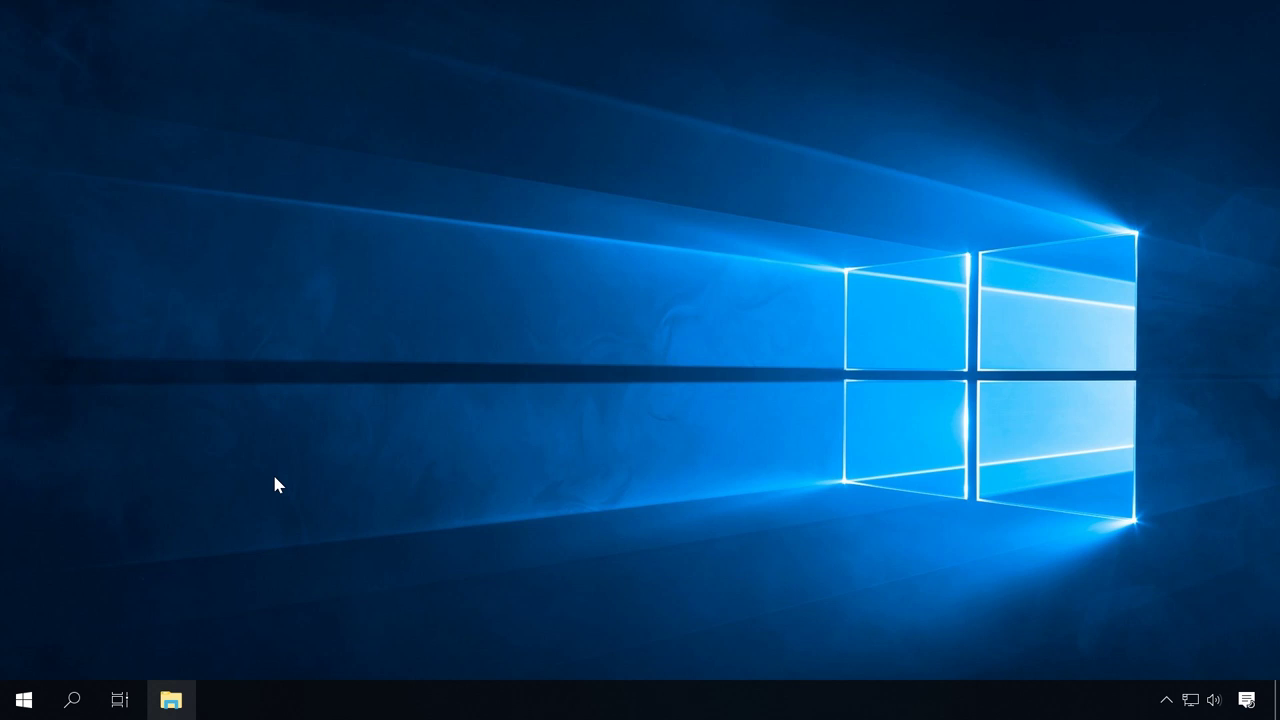
- Open the properties of the System (C:) drive in File Explorer and show its general information
left_click(162, 703)
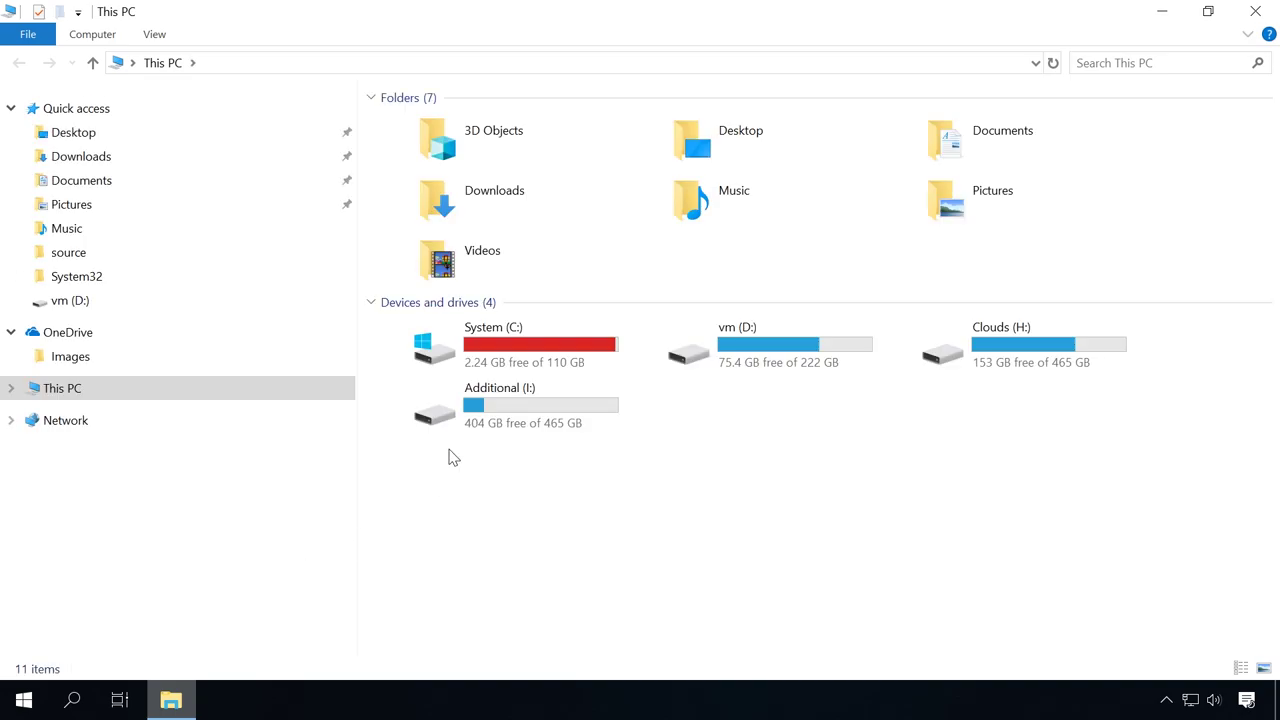
left_click(510, 346)
double_click(507, 340)
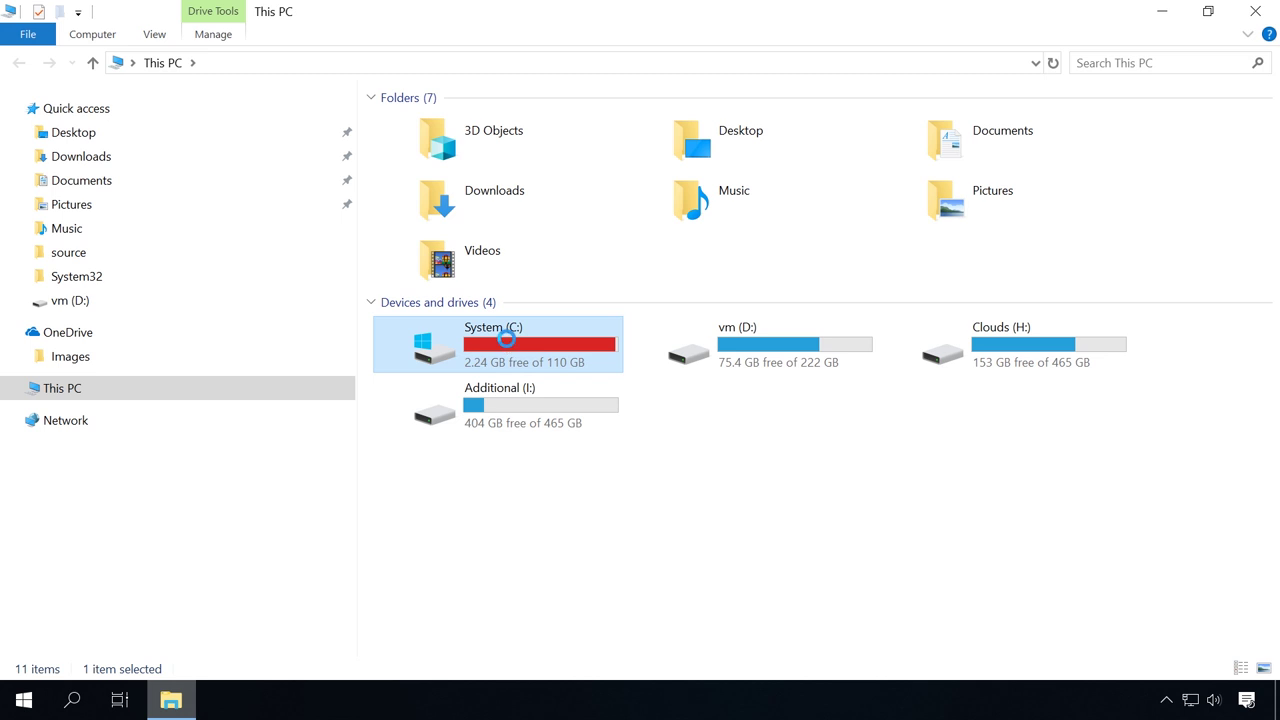
right_click(507, 339)
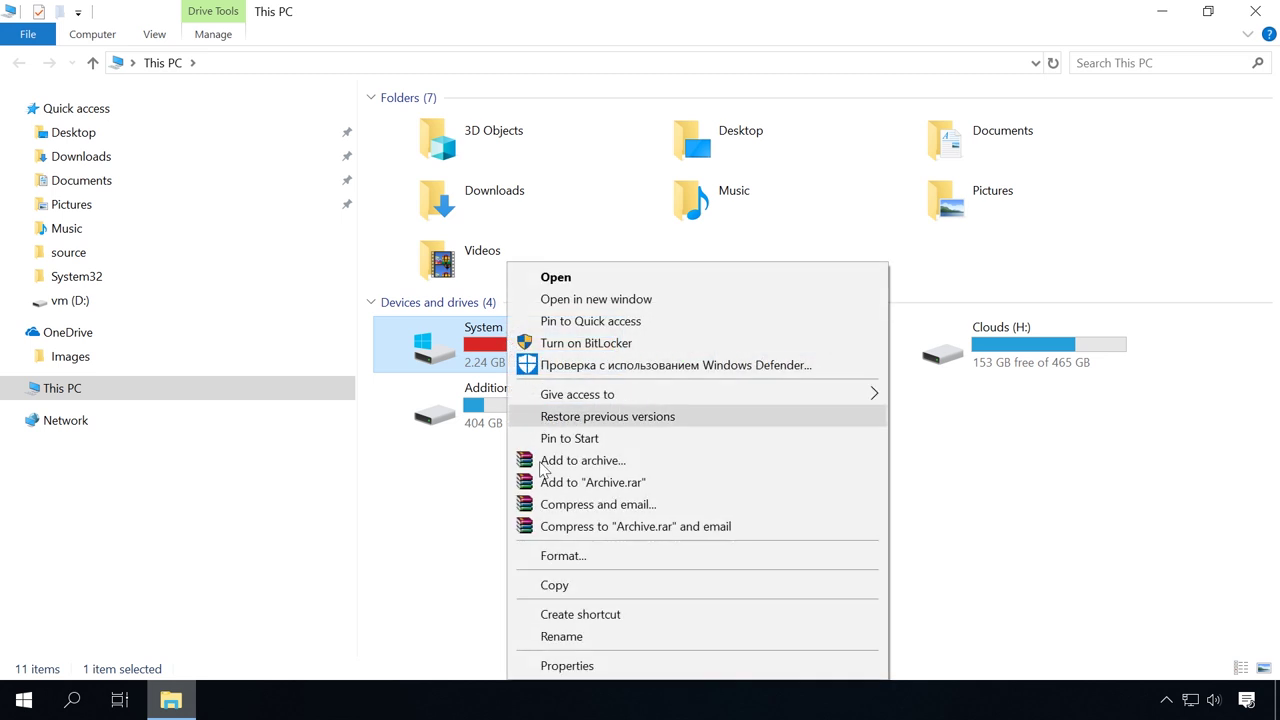
left_click(578, 668)
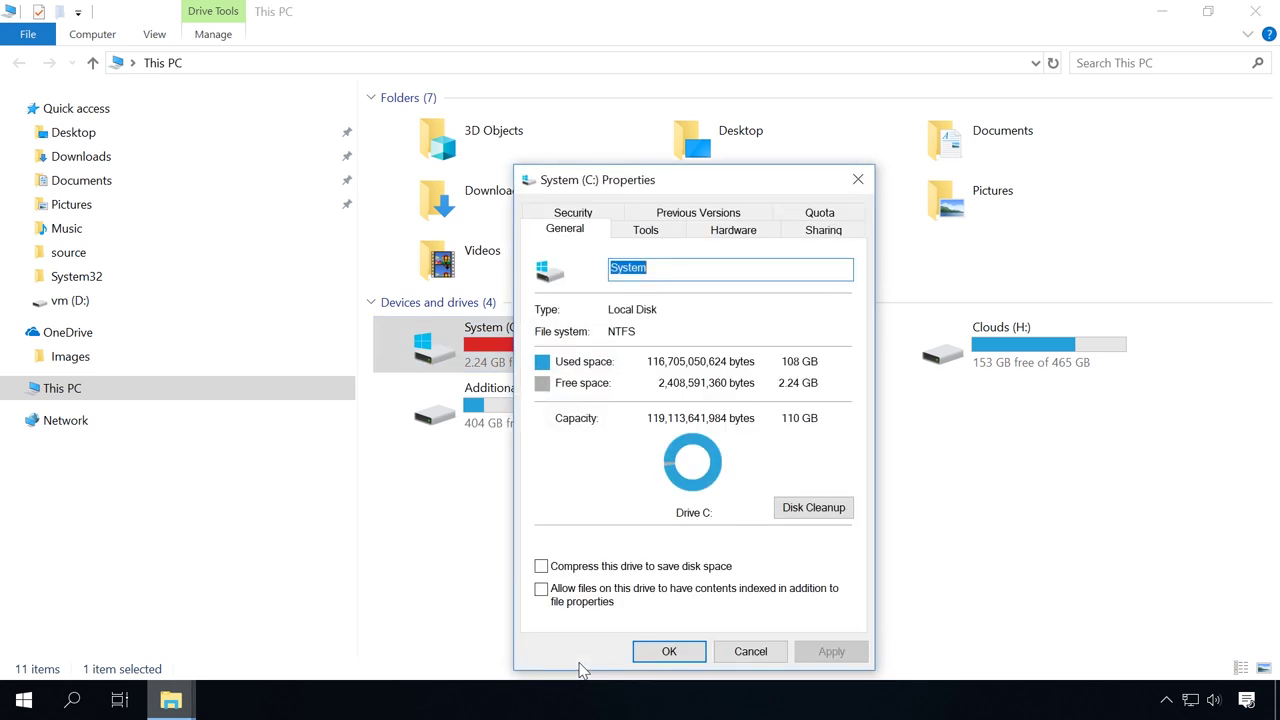
left_click_drag(584, 170, 395, 57)
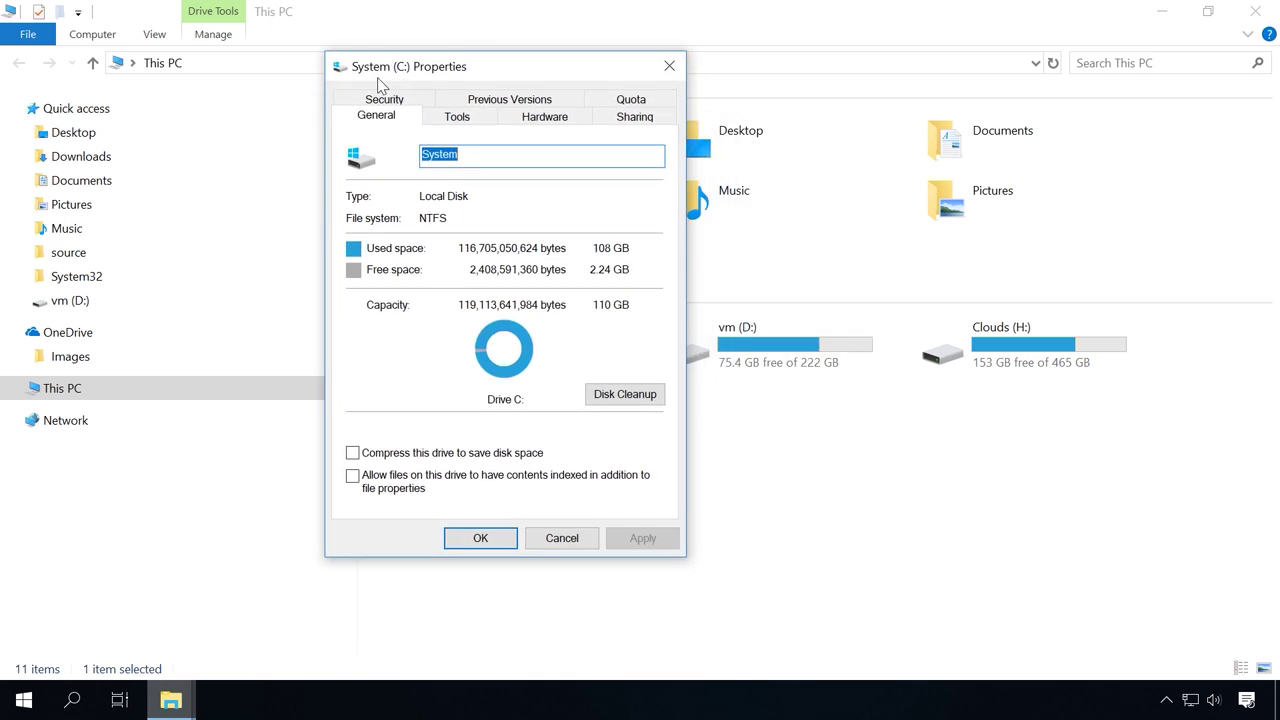
left_click(374, 118)
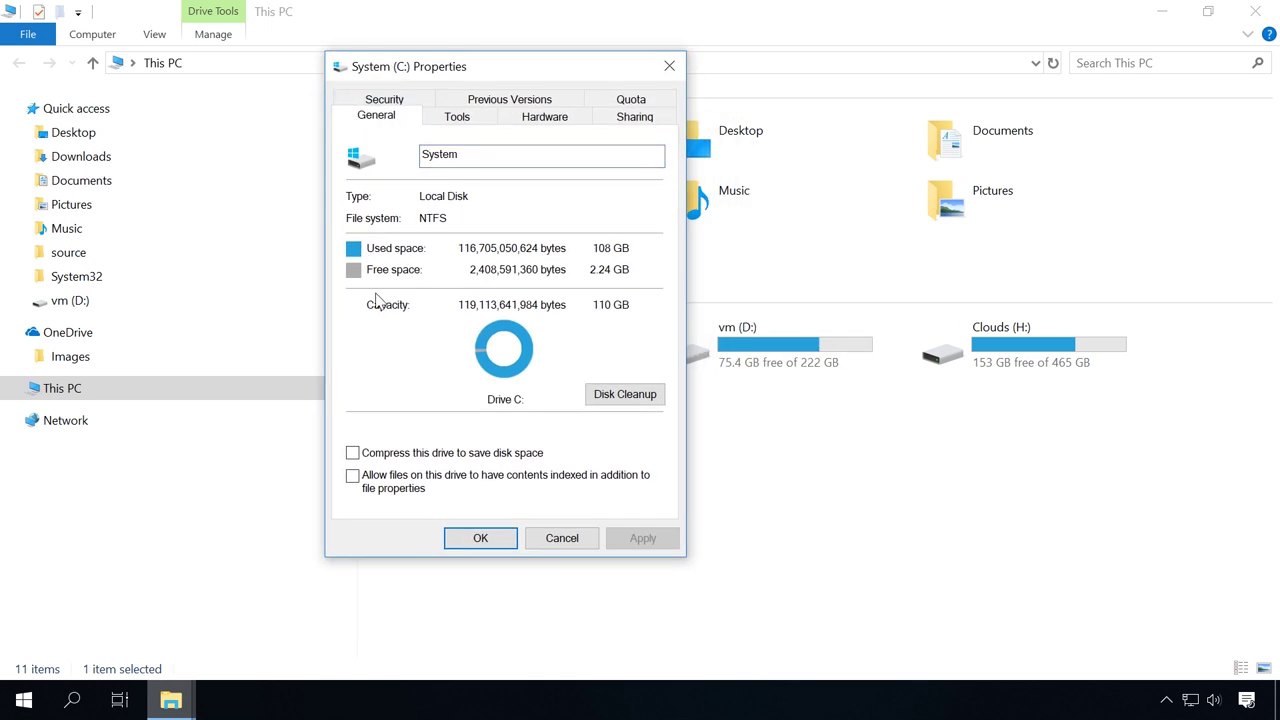
- Start Disk Cleanup for the System (C:) drive and review the categories of files to delete
left_click(617, 397)
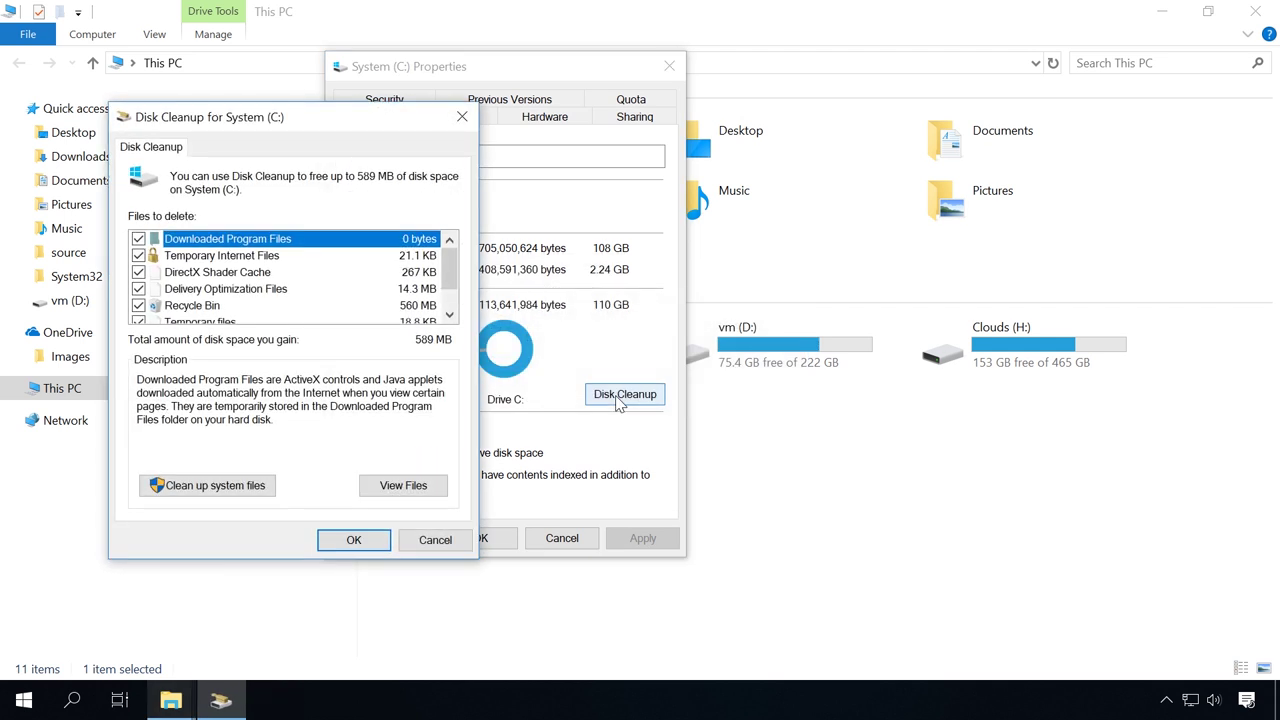
left_click_drag(358, 117, 365, 103)
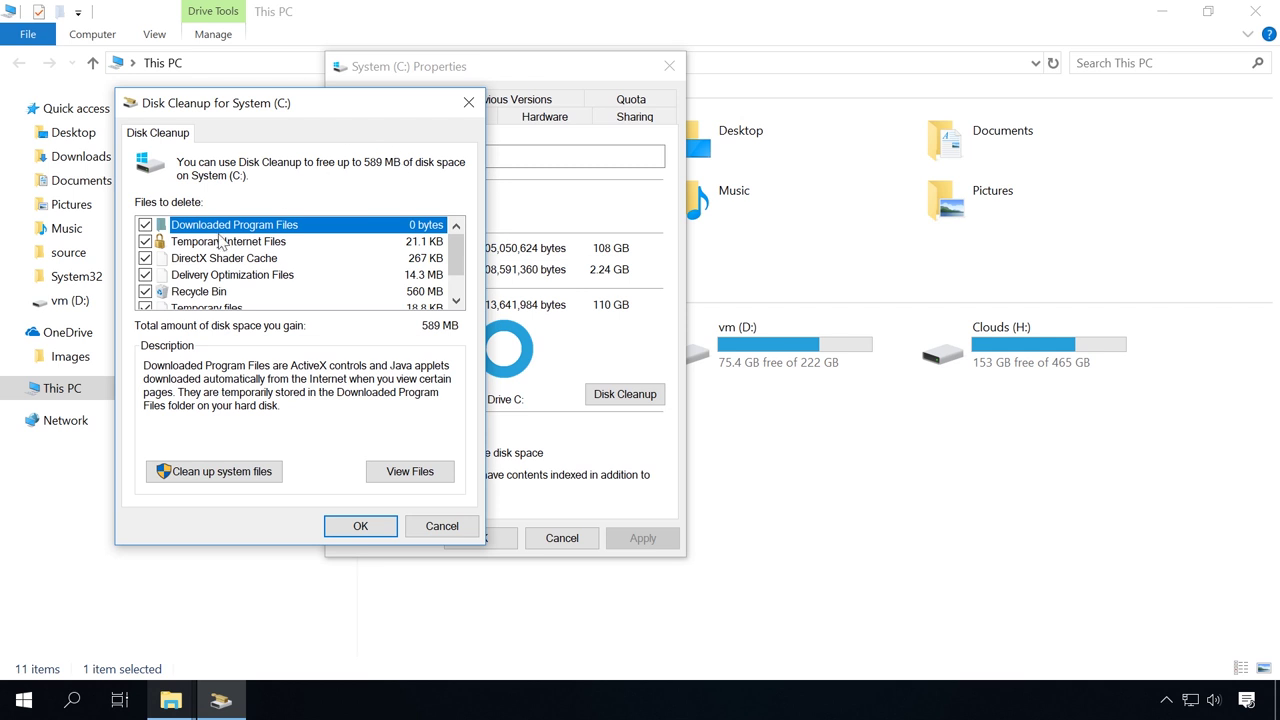
scroll(147, 274, "down", 1)
scroll(207, 295, "up", 1)
scroll(201, 249, "down", 1)
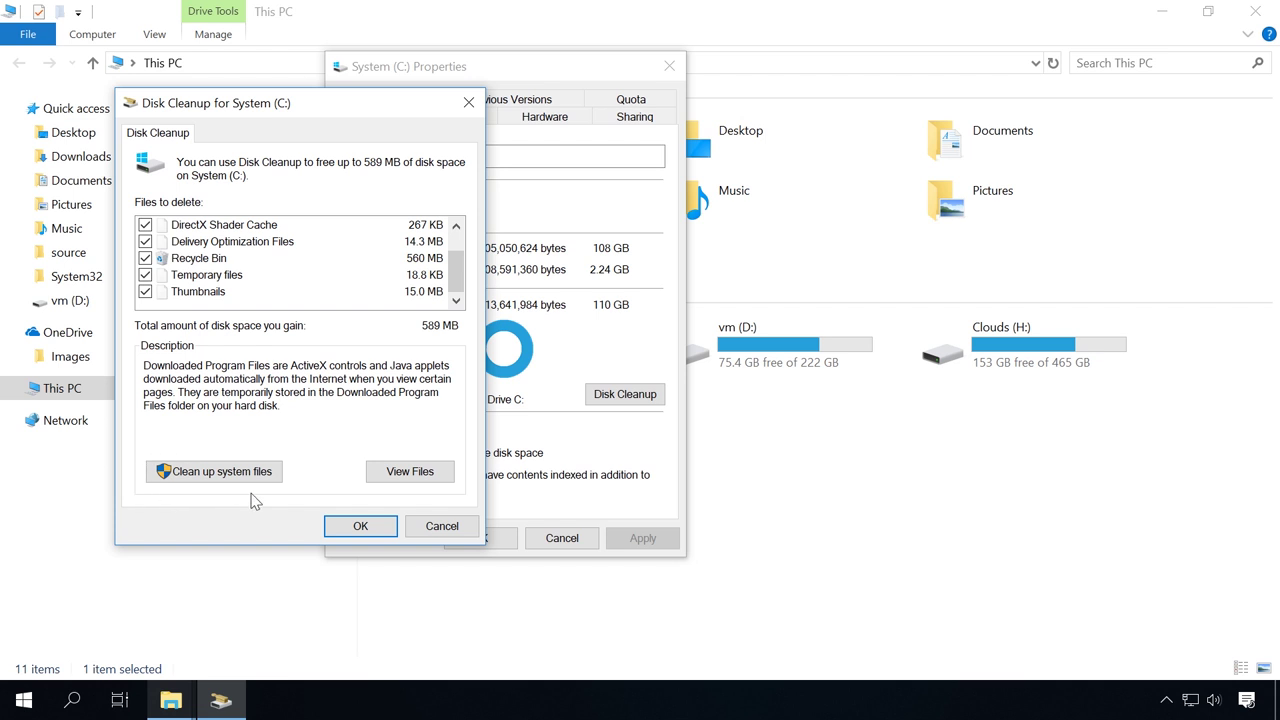
- Extend Disk Cleanup to system files and review the expanded list of files to delete
left_click(208, 473)
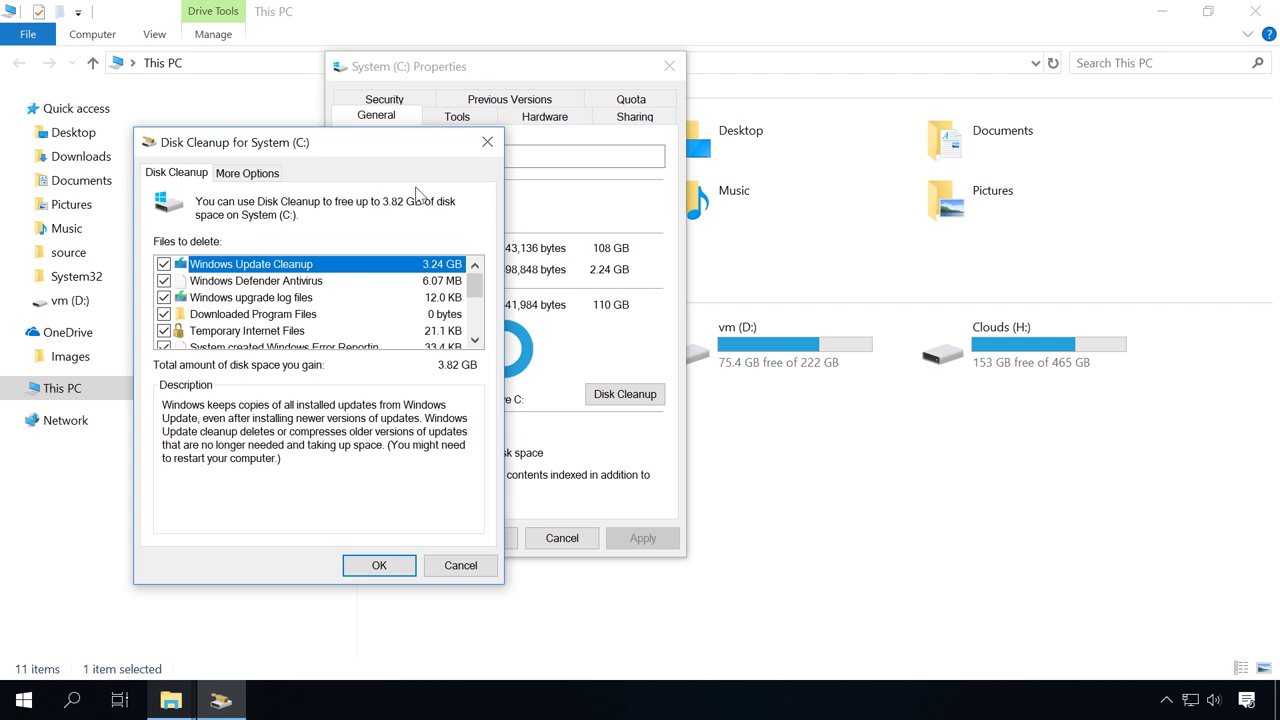
scroll(182, 297, "down", 3)
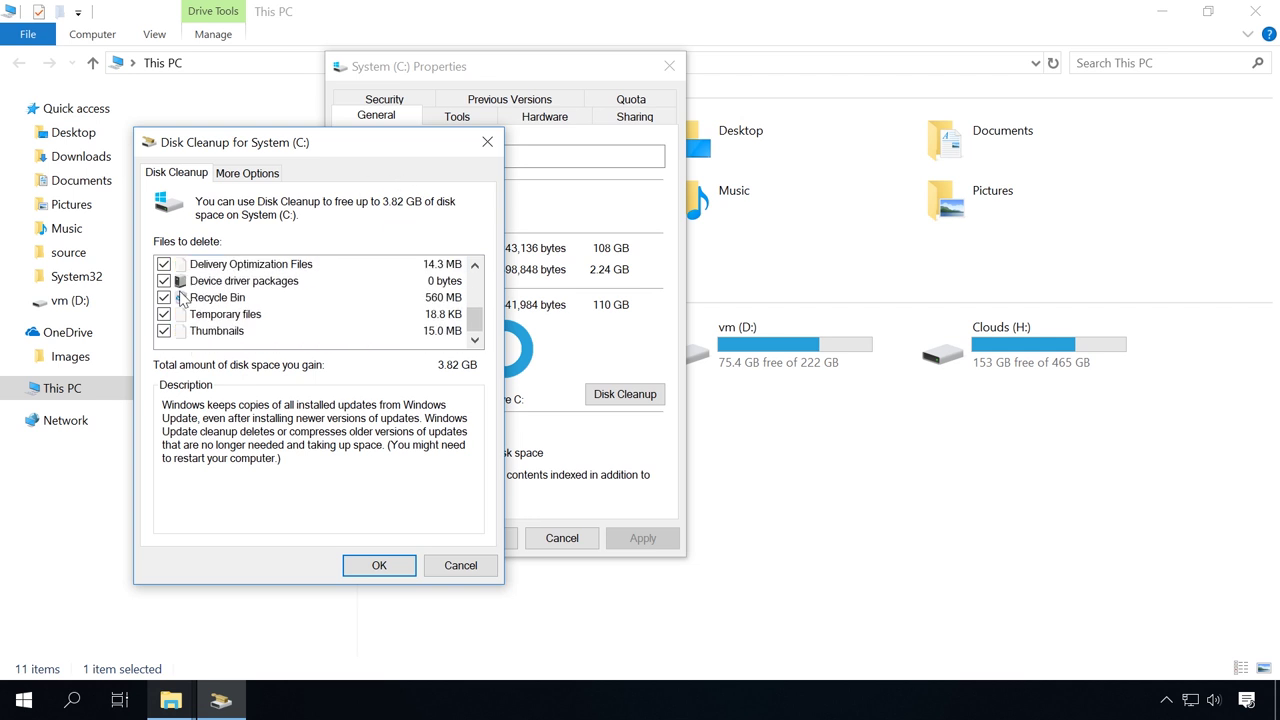
scroll(182, 297, "up", 3)
scroll(182, 297, "down", 3)
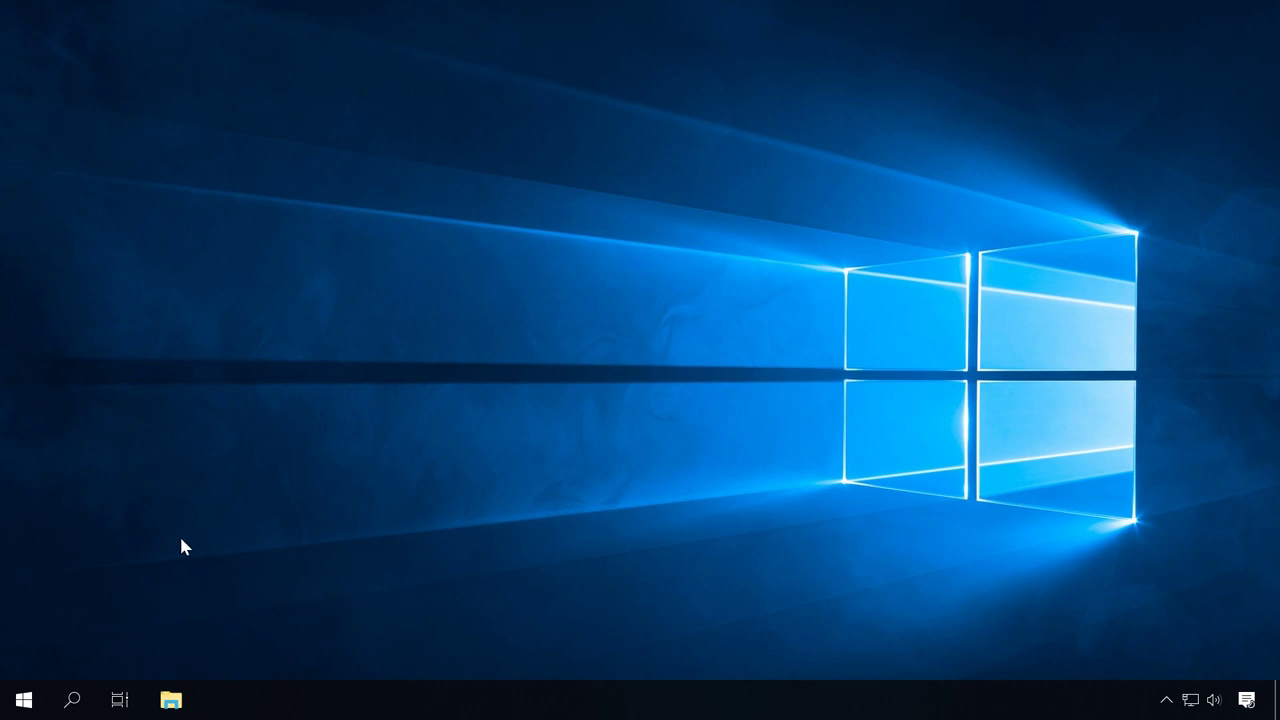
- Open the current user's temporary files folder by running %temp%
key("super+r")
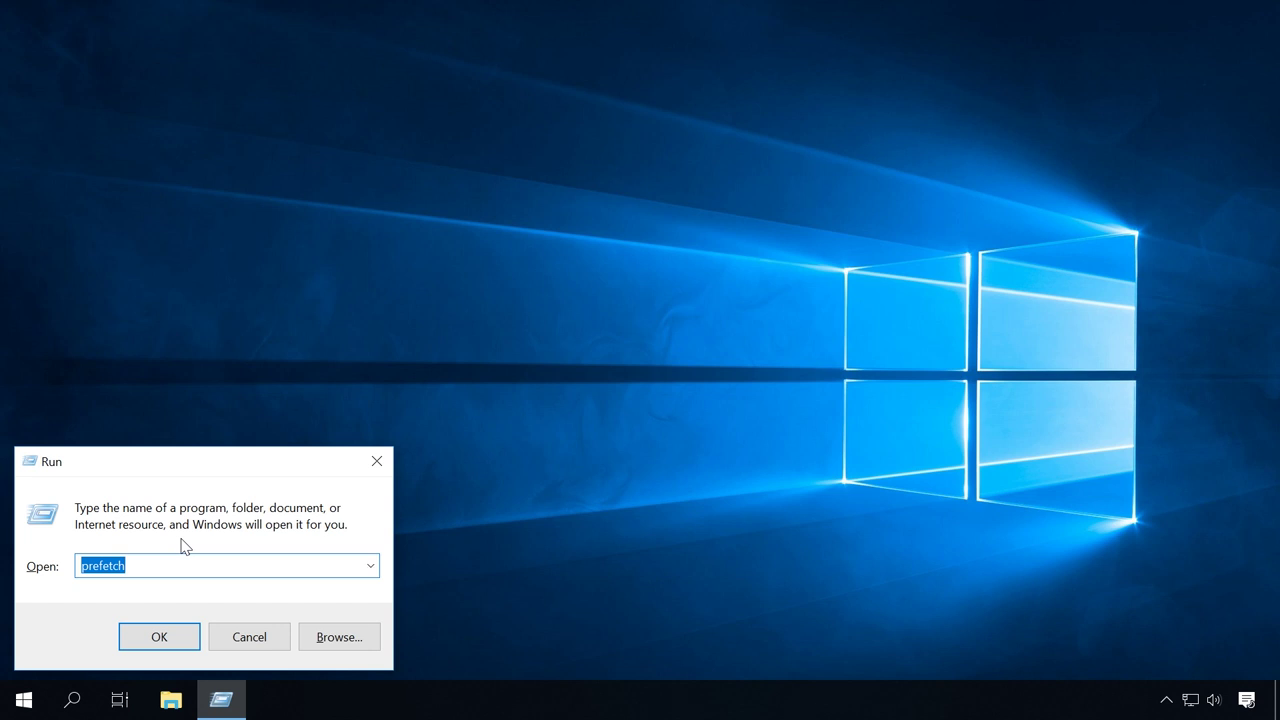
type("%te")
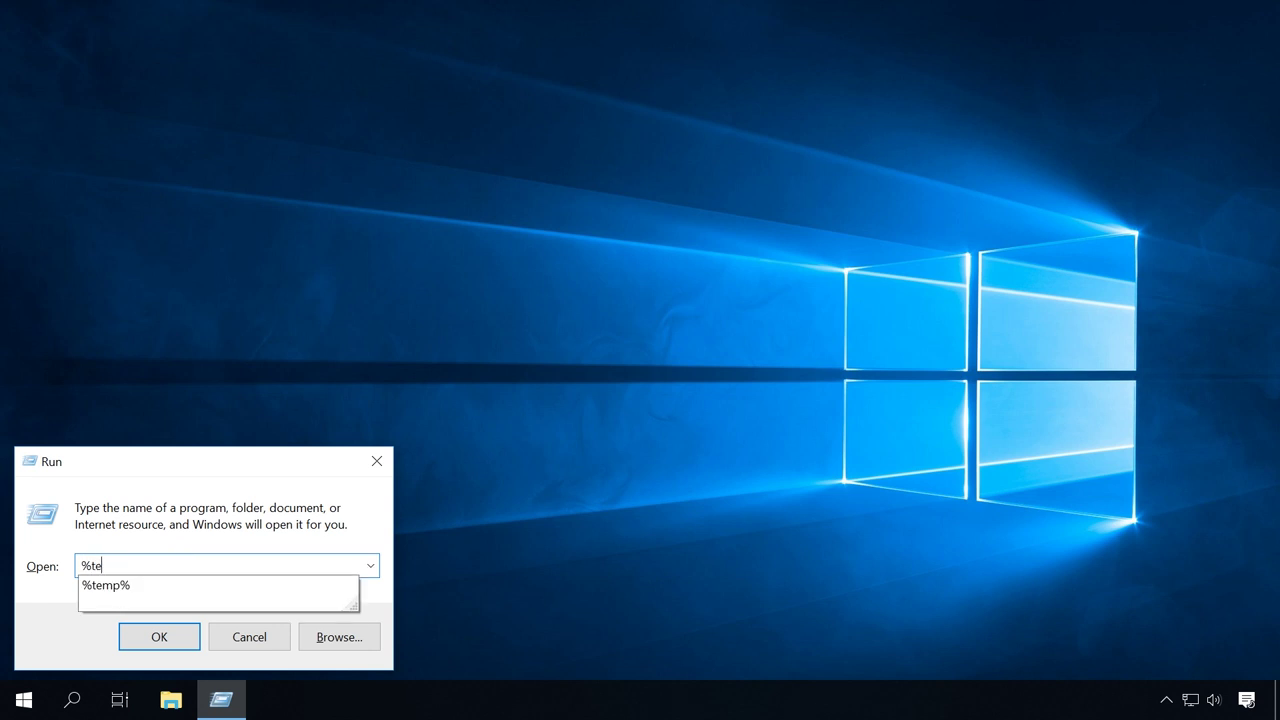
type("mp%")
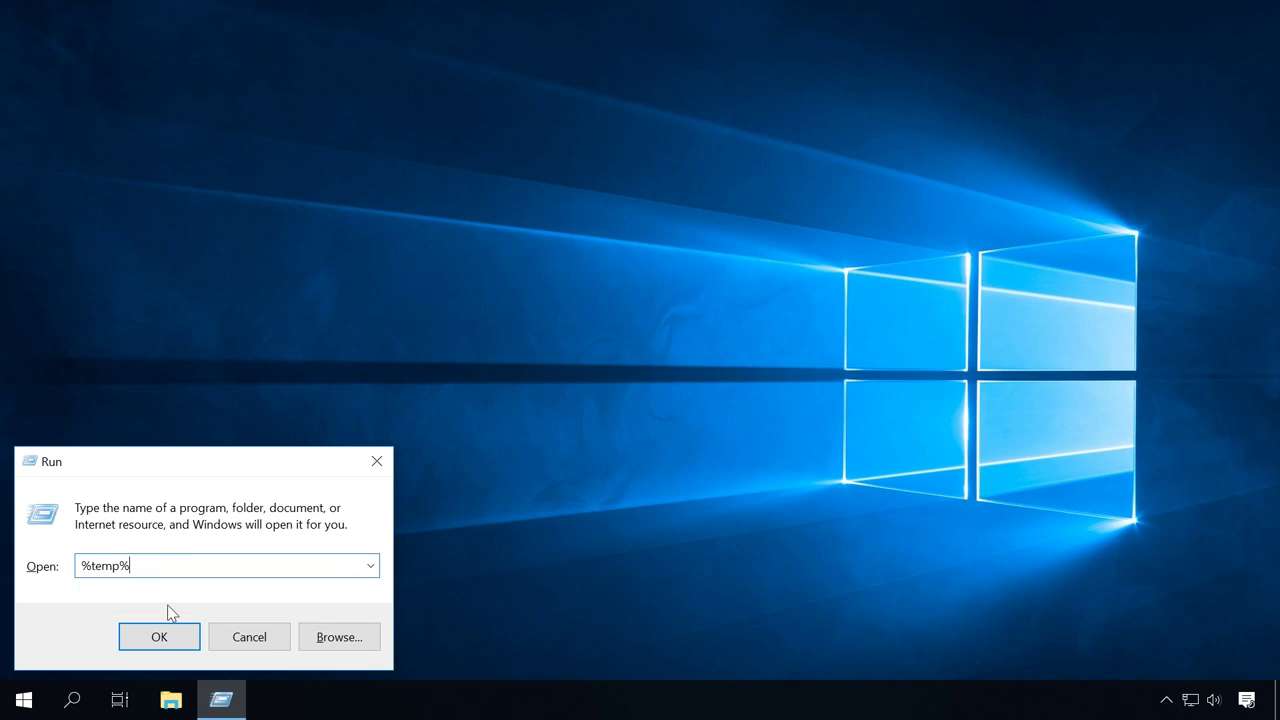
left_click(156, 642)
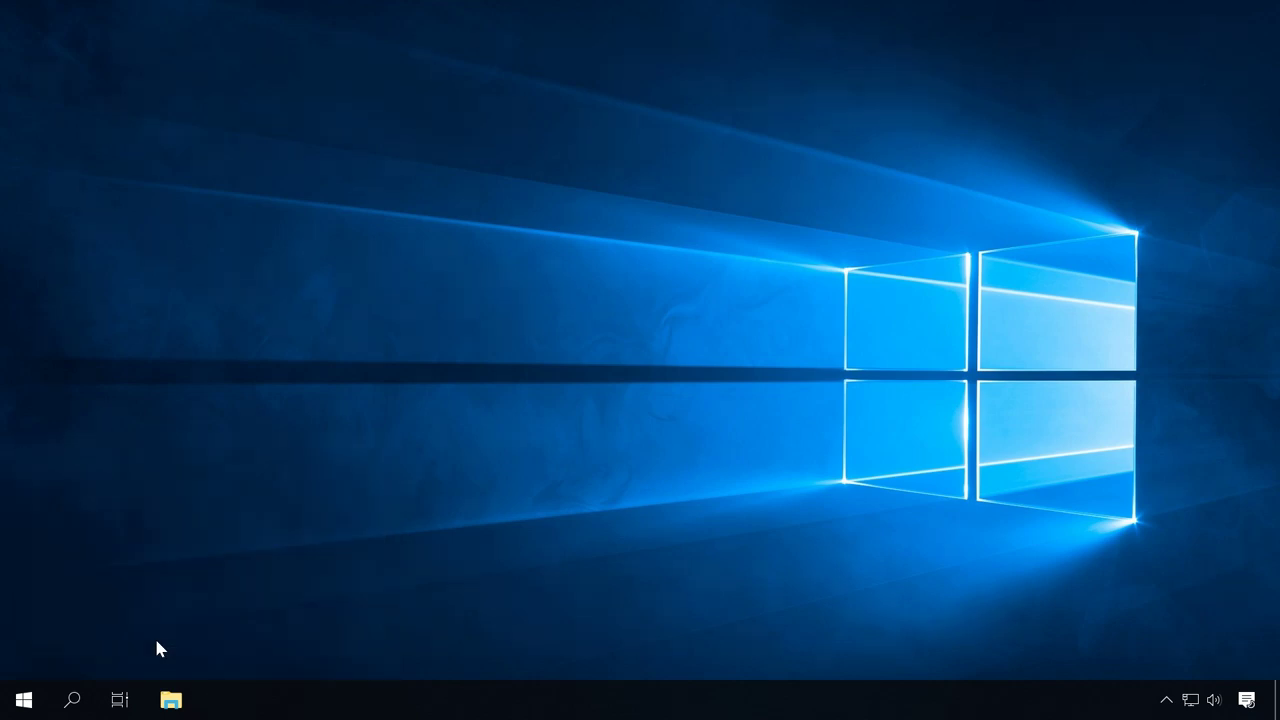
- Permanently delete all items in the user's Temp folder, retrying for all files that are in use
key("ctrl+a")
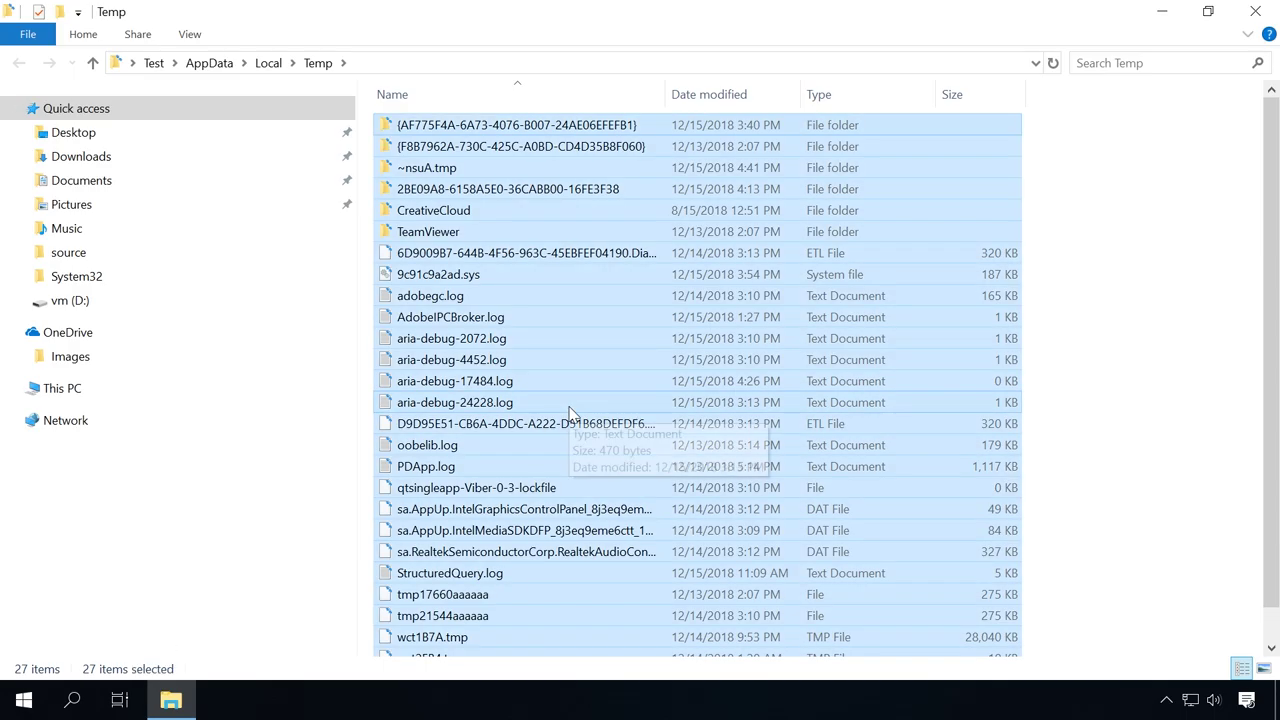
key("shift+Delete")
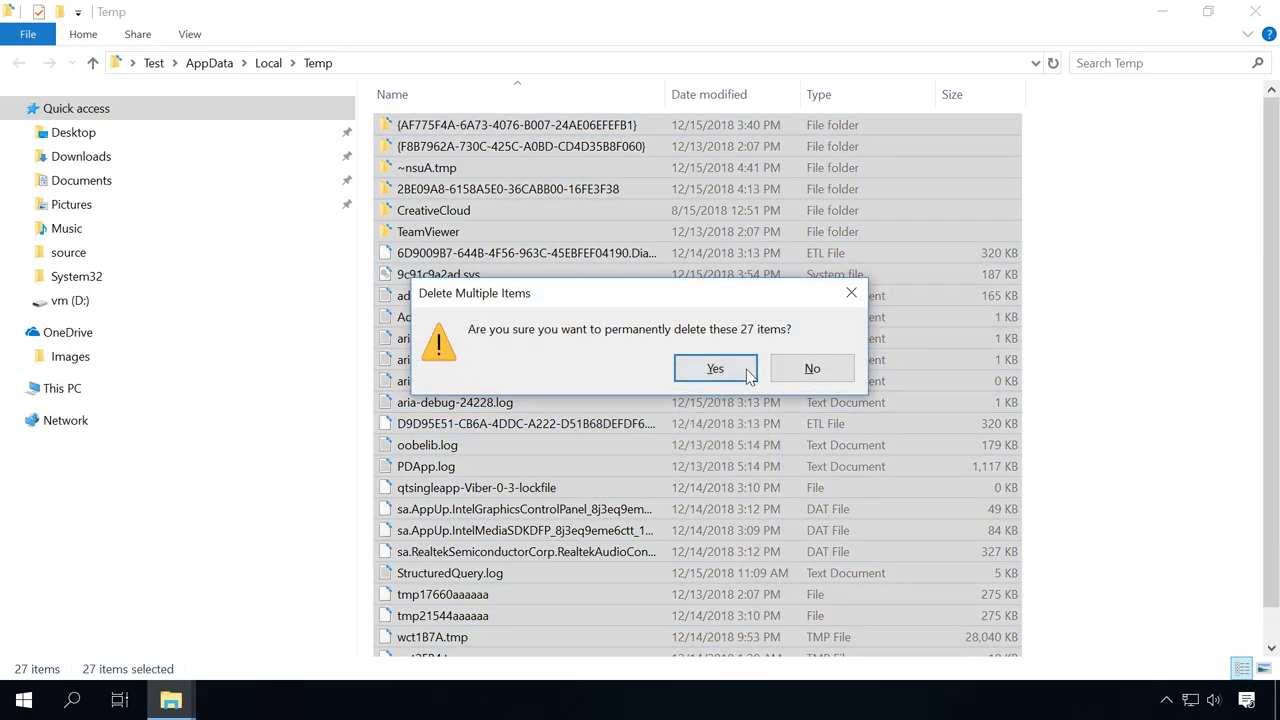
left_click(745, 372)
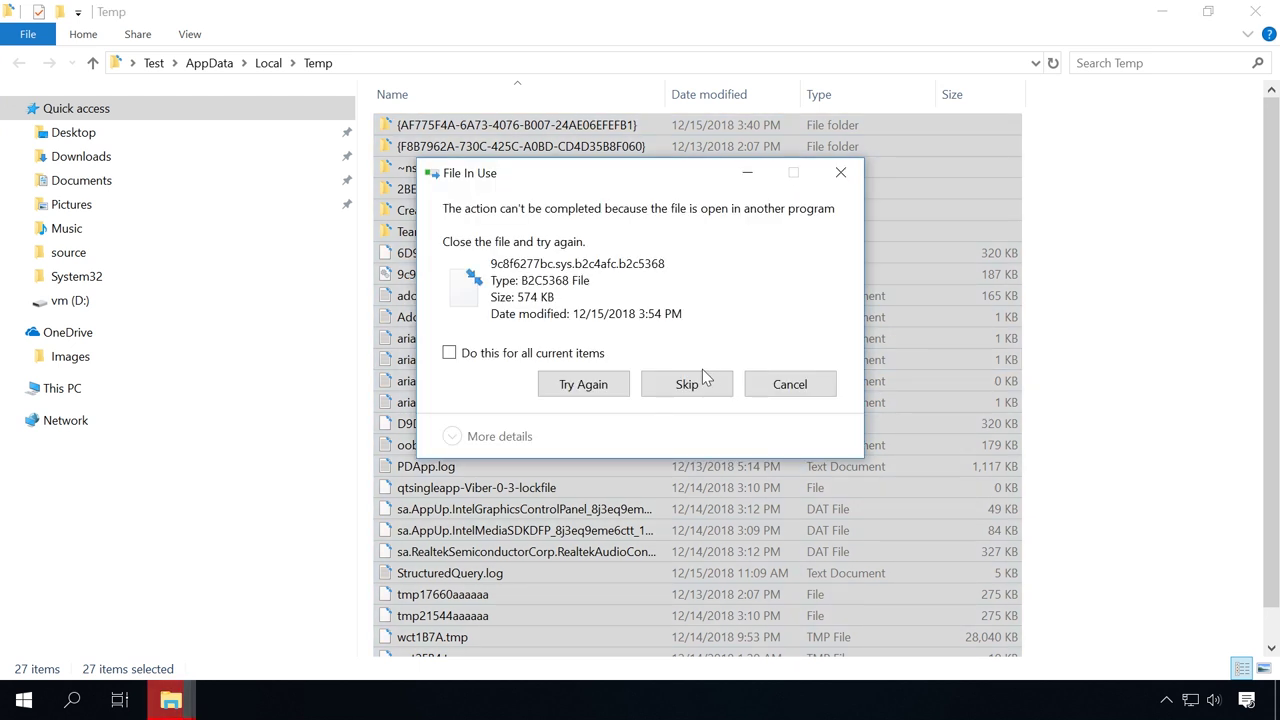
left_click(525, 354)
left_click(604, 388)
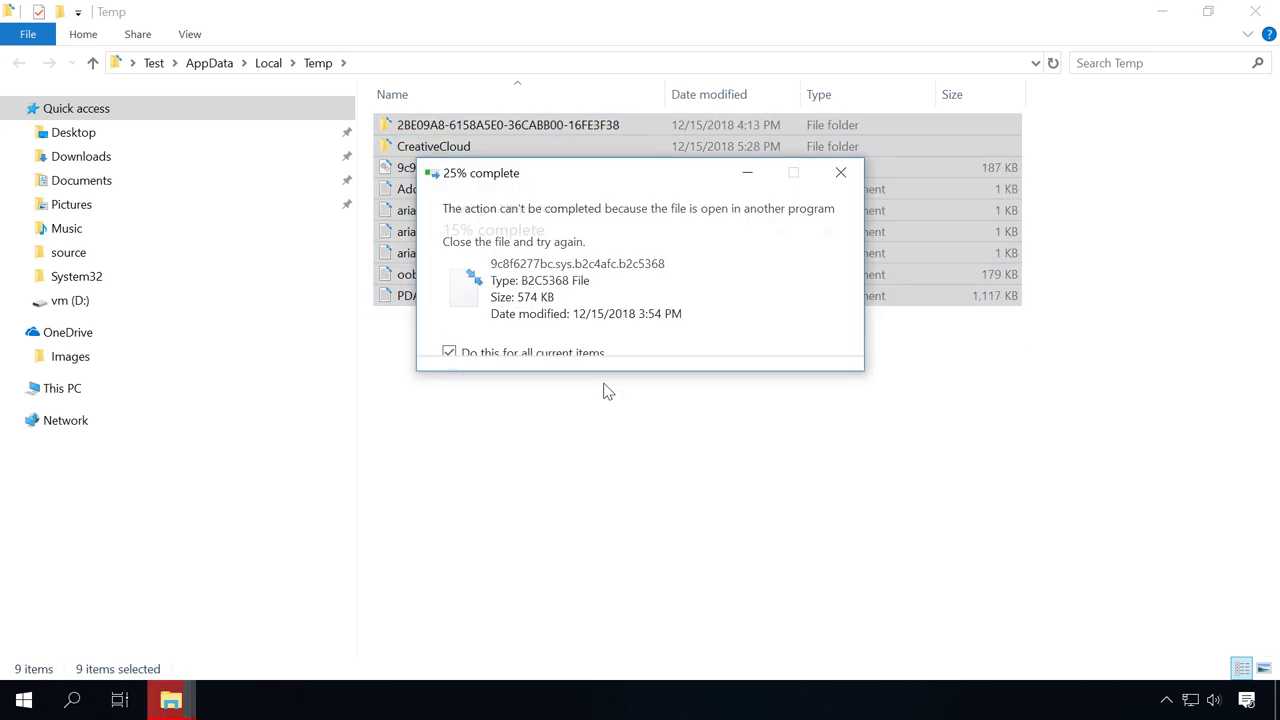
left_click(575, 355)
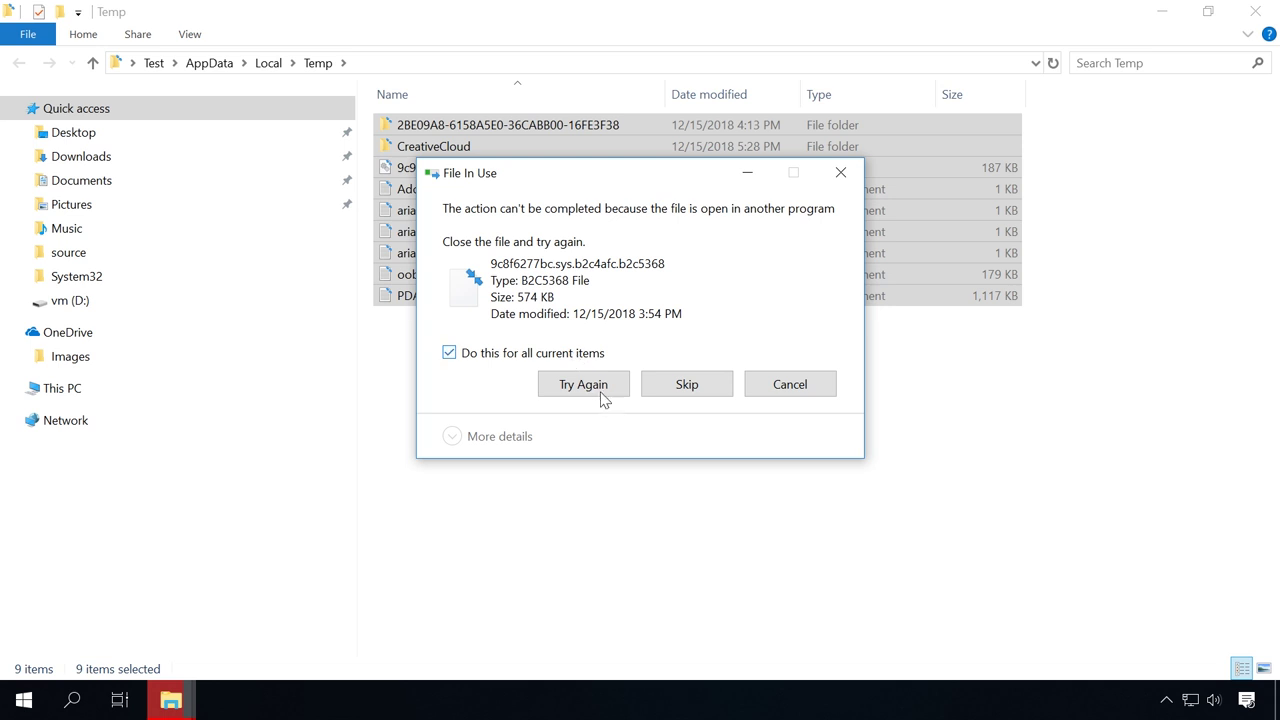
left_click(601, 390)
- Skip all the files in use for the current deletion and close the user's Temp folder
left_click(576, 355)
left_click(676, 388)
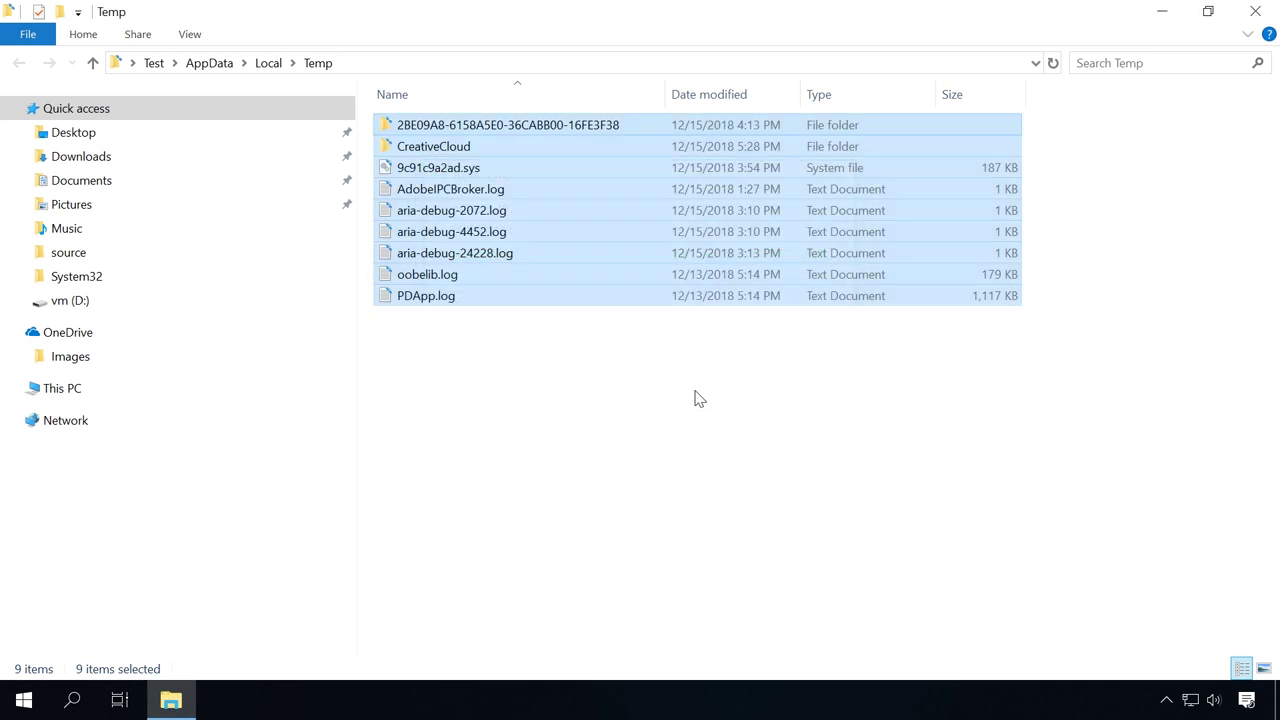
left_click(1255, 12)
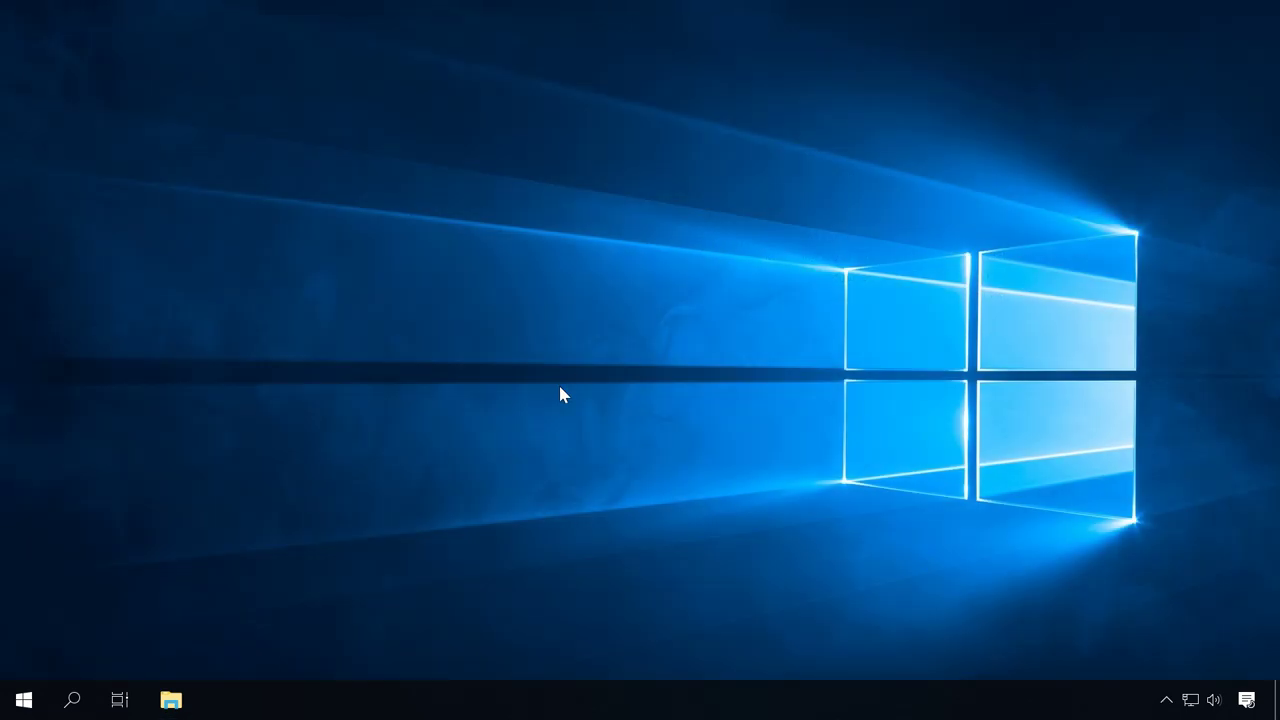
- Open the Windows Temp folder by running temp
key("super+r")
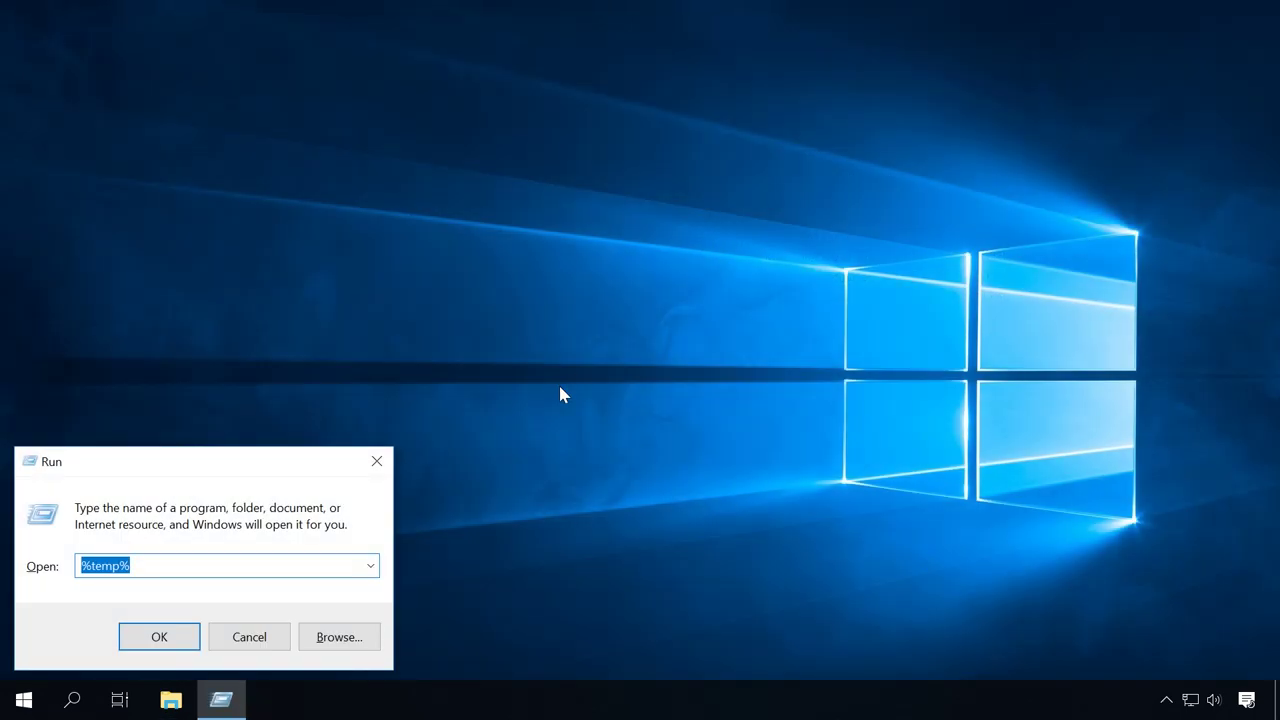
type("temp")
left_click(143, 630)
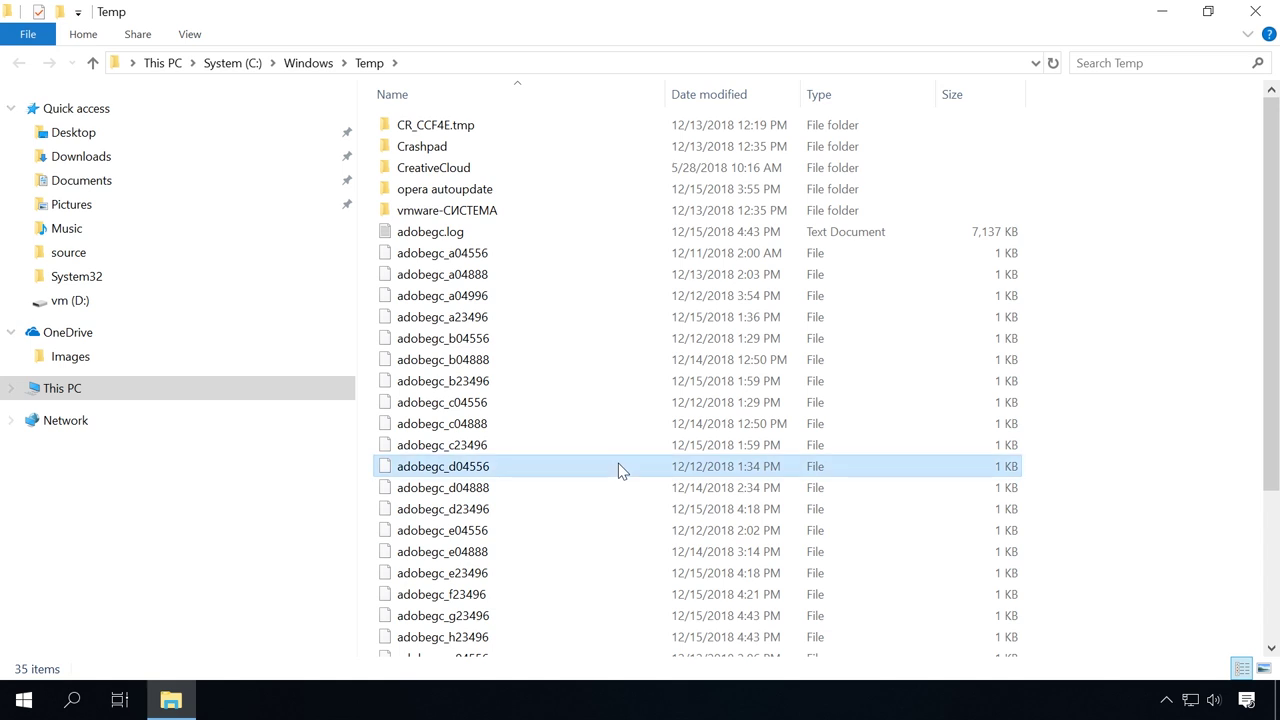
- Permanently delete all items in the Windows Temp folder, granting administrator permission for all current items
key("ctrl+a")
key("shift+Delete")
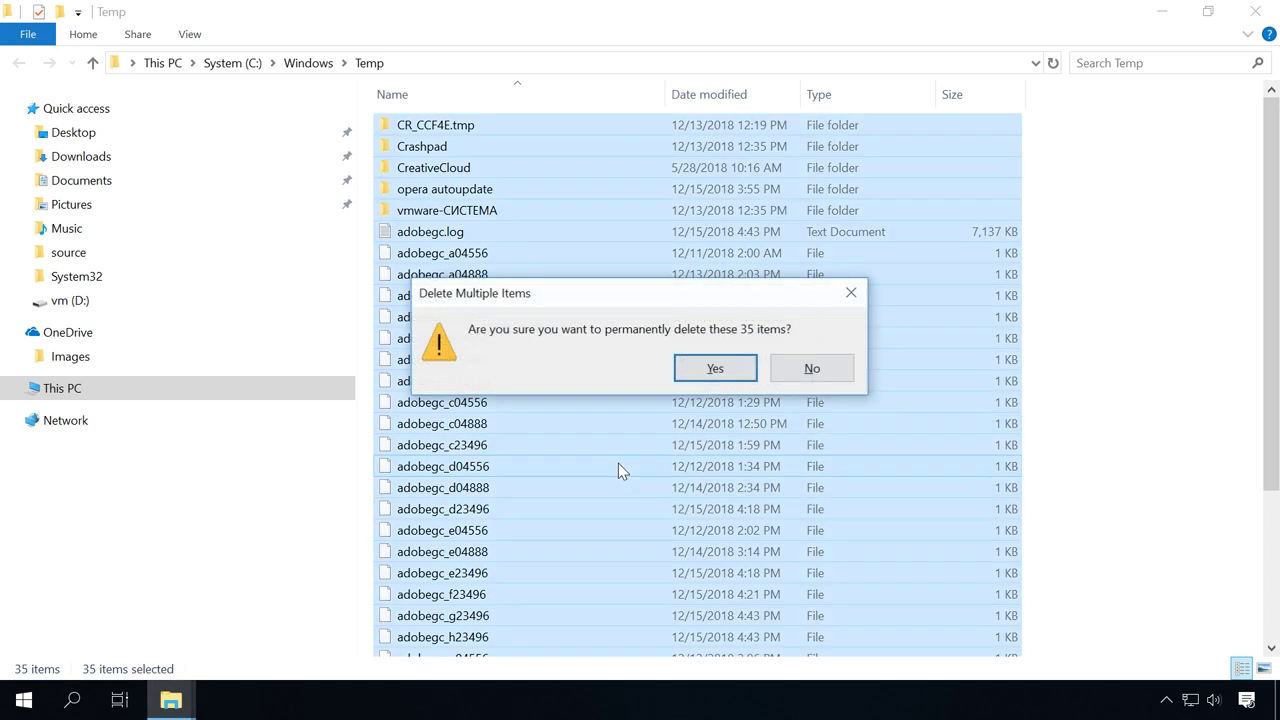
left_click(740, 368)
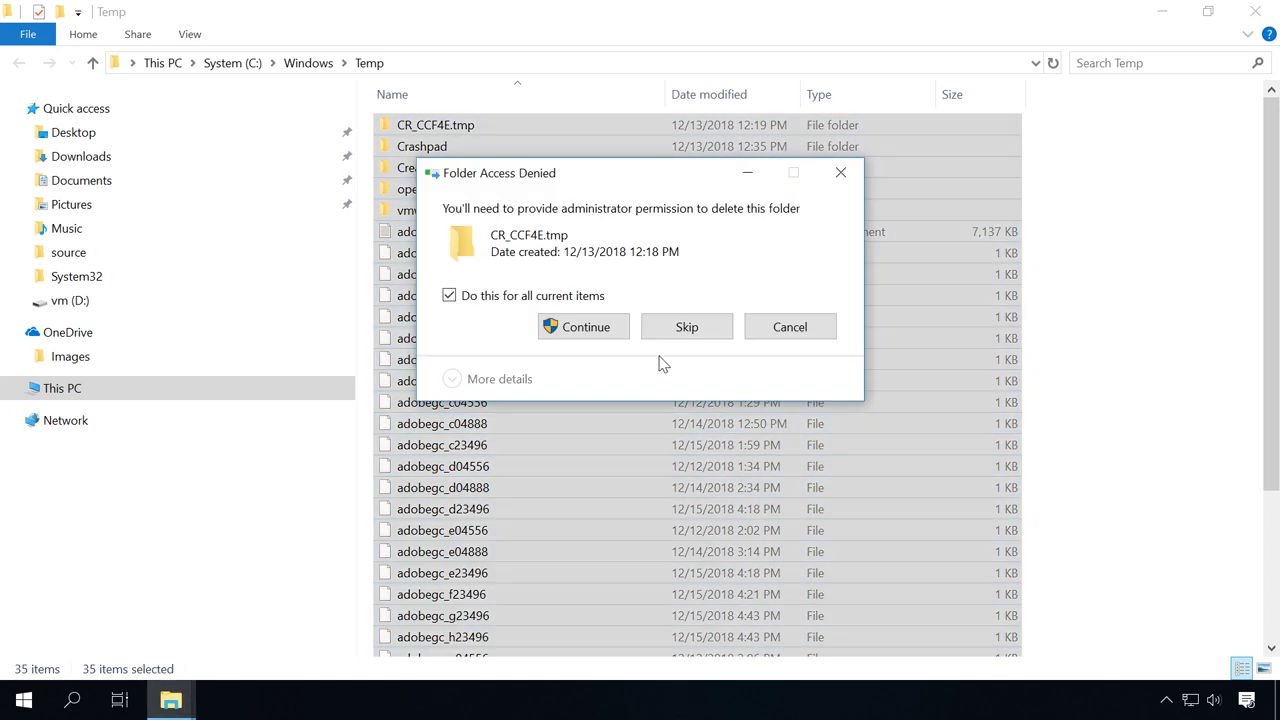
left_click(590, 328)
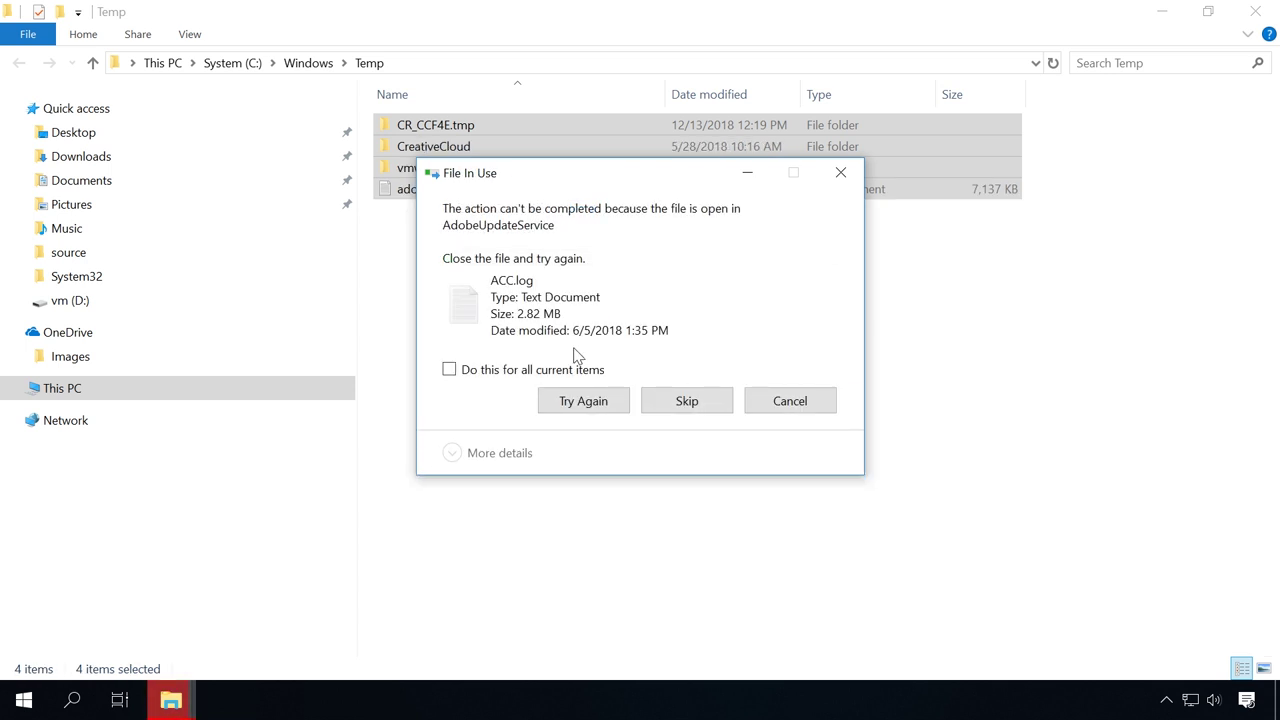
- Try again to delete the files in use in the Windows Temp folder, applying the retry to all current items
left_click(572, 372)
left_click(586, 409)
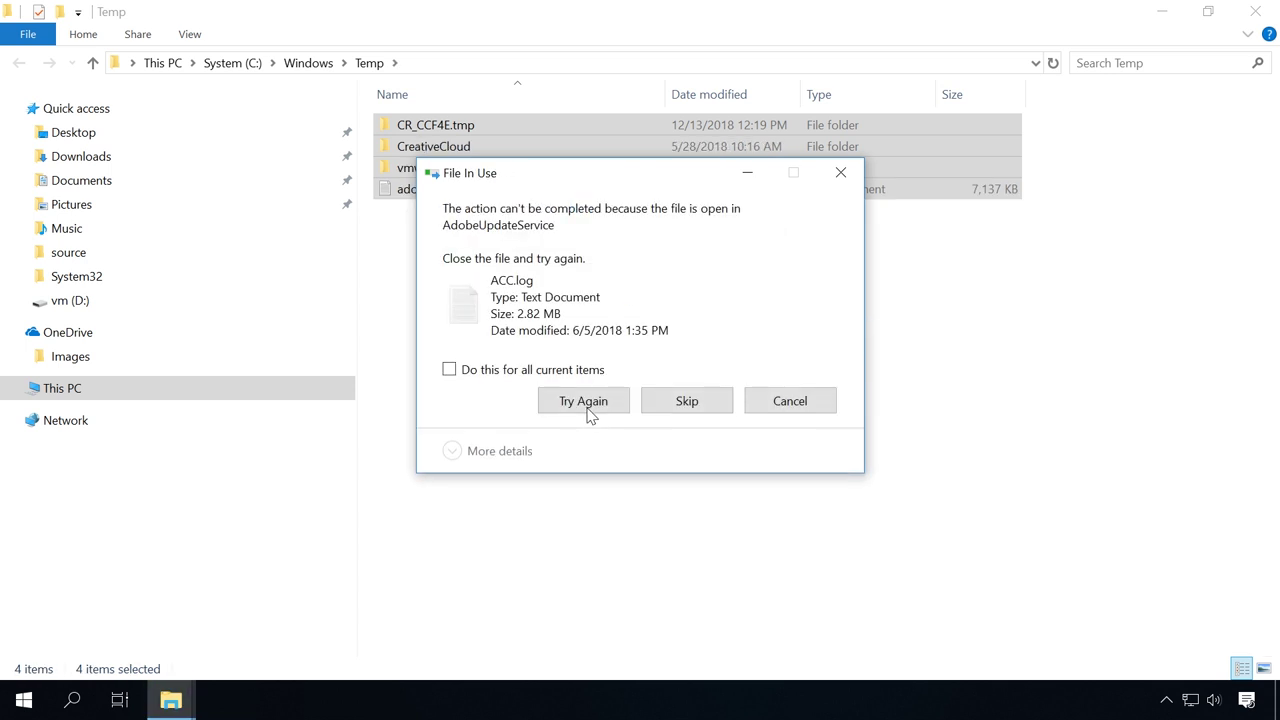
left_click(572, 372)
left_click(584, 405)
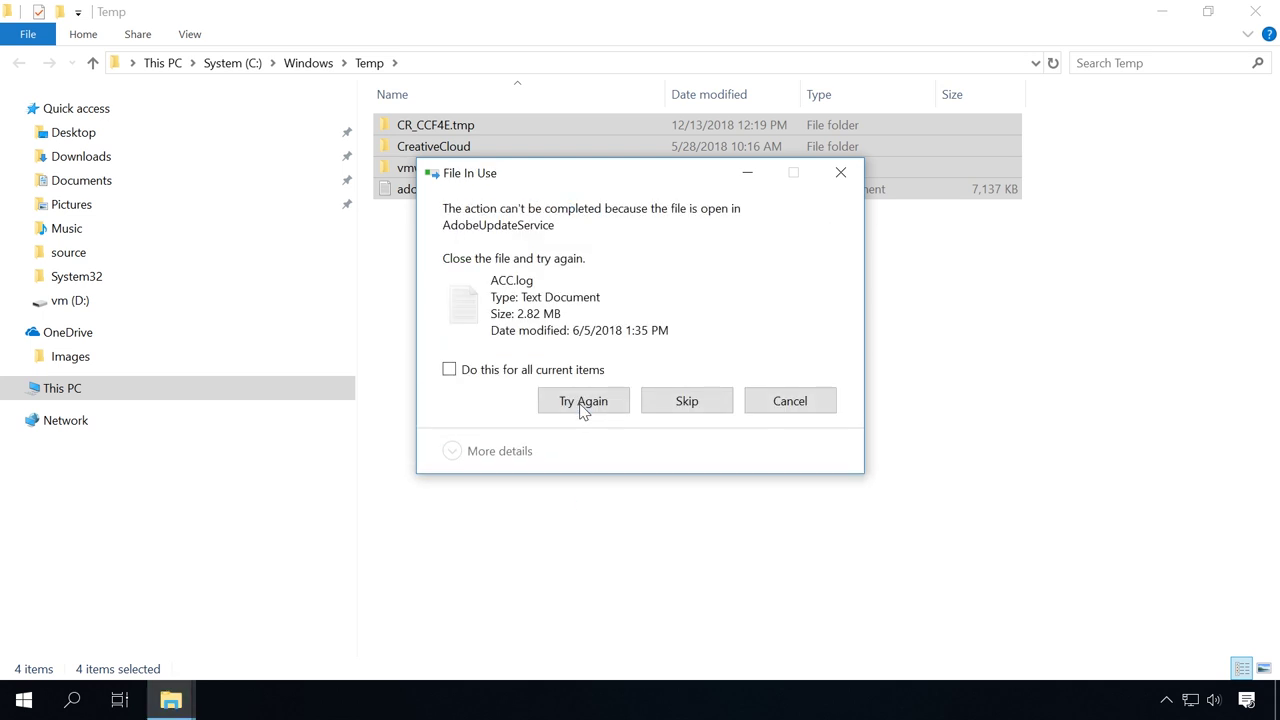
left_click(583, 401)
- Skip all remaining files in use in the Windows Temp folder and close the folder
left_click(576, 372)
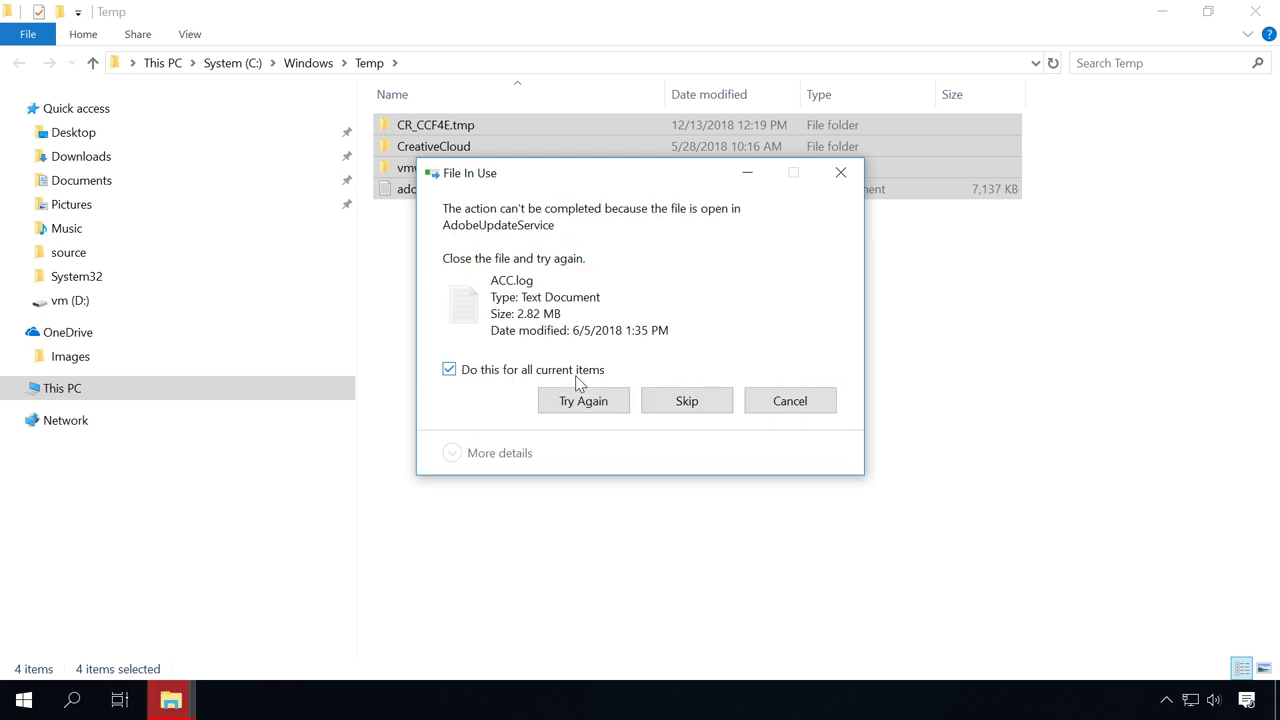
left_click(700, 408)
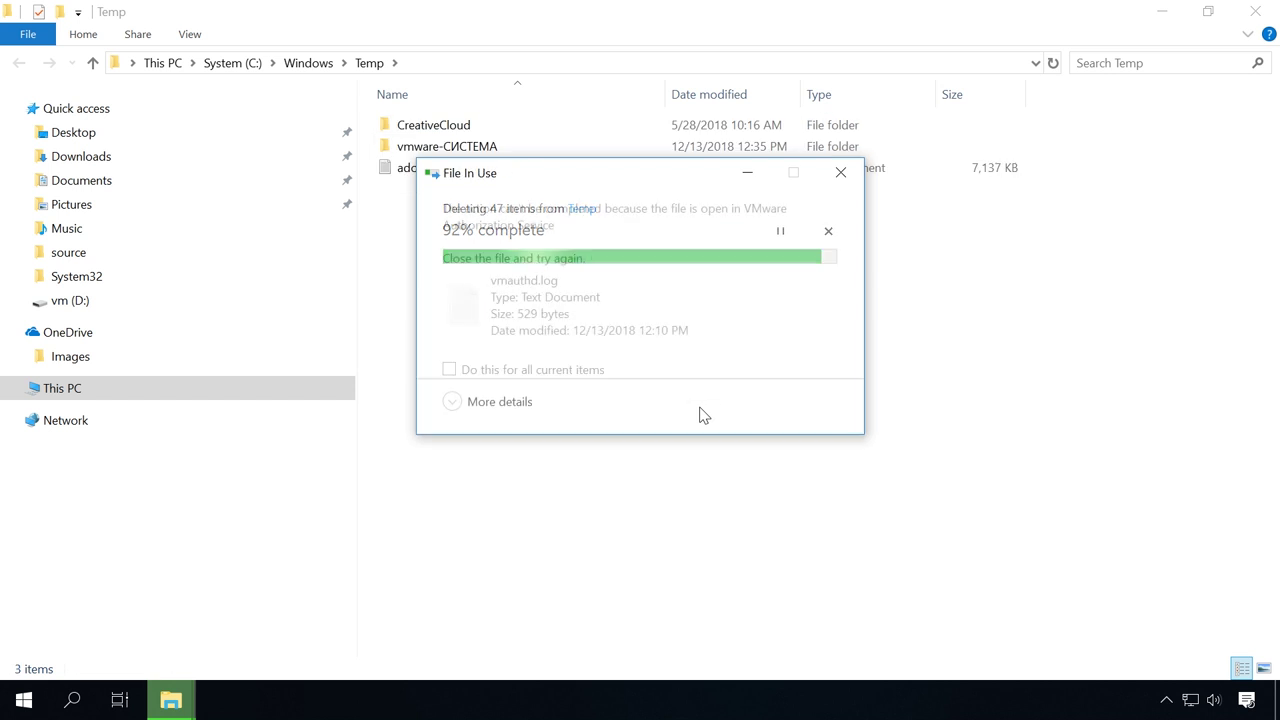
left_click(576, 372)
left_click(686, 396)
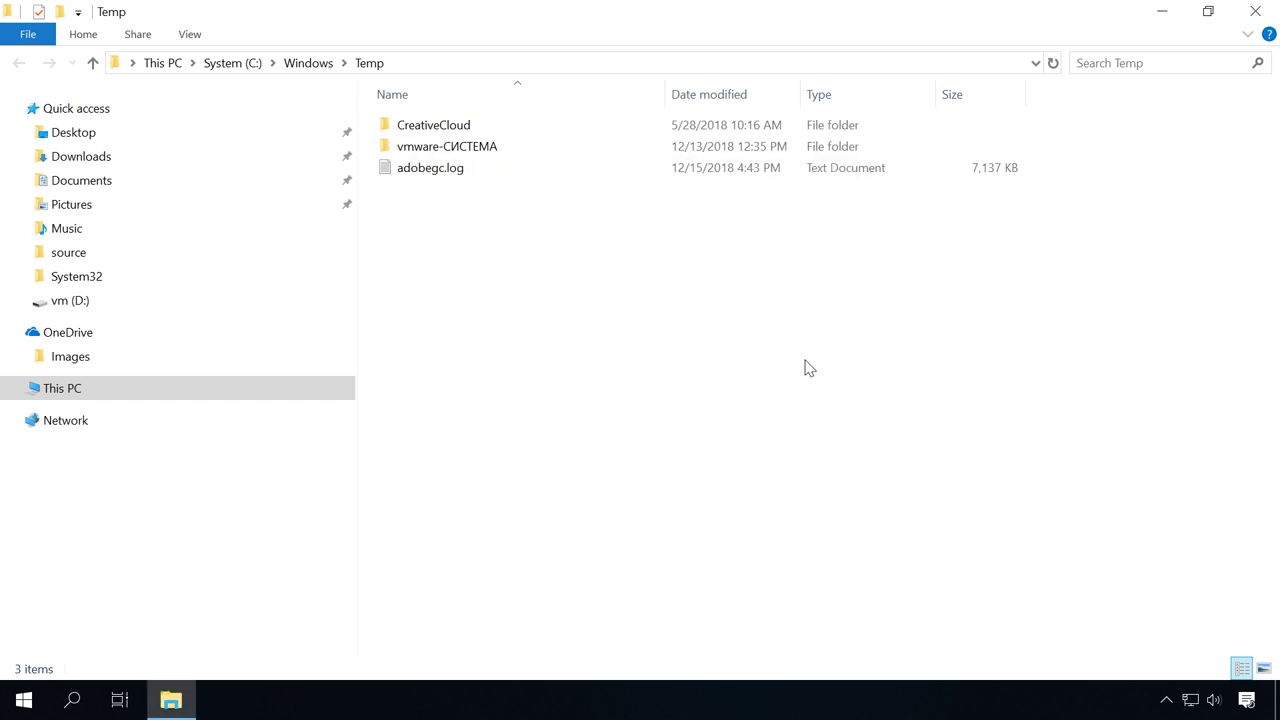
left_click(1256, 12)
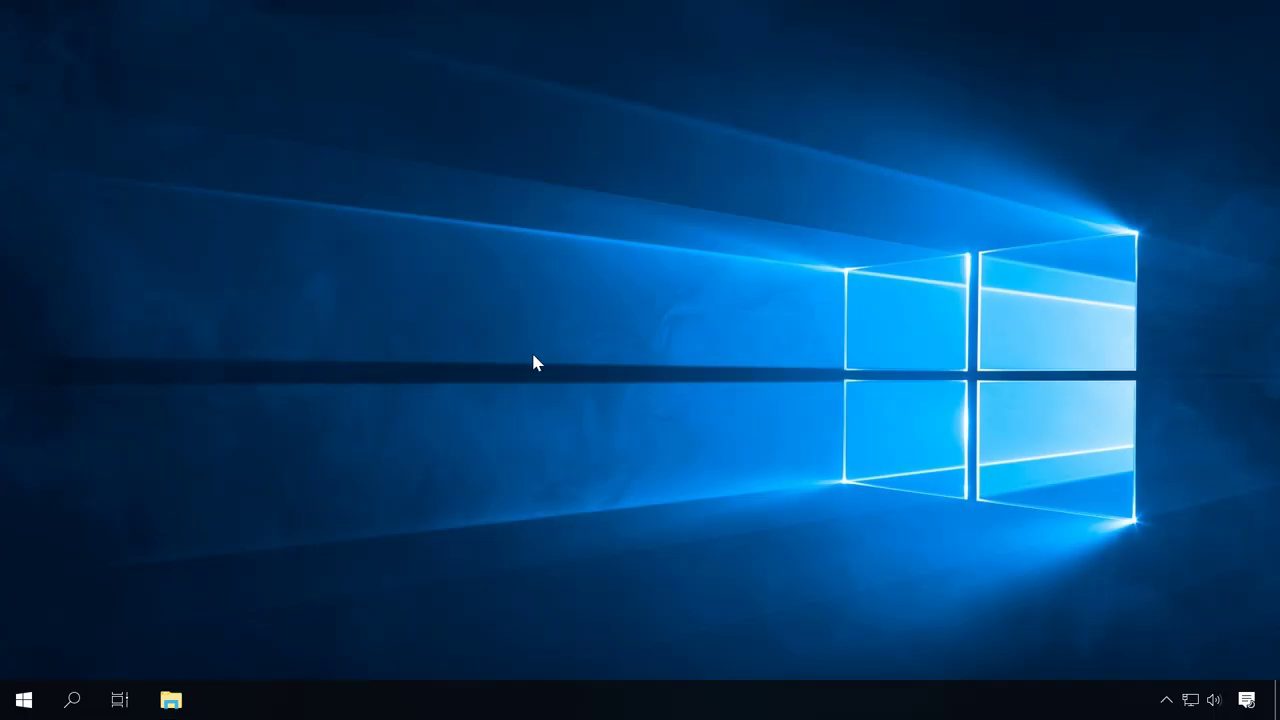
- Open the Windows Prefetch folder by running prefetch
key("super+r")
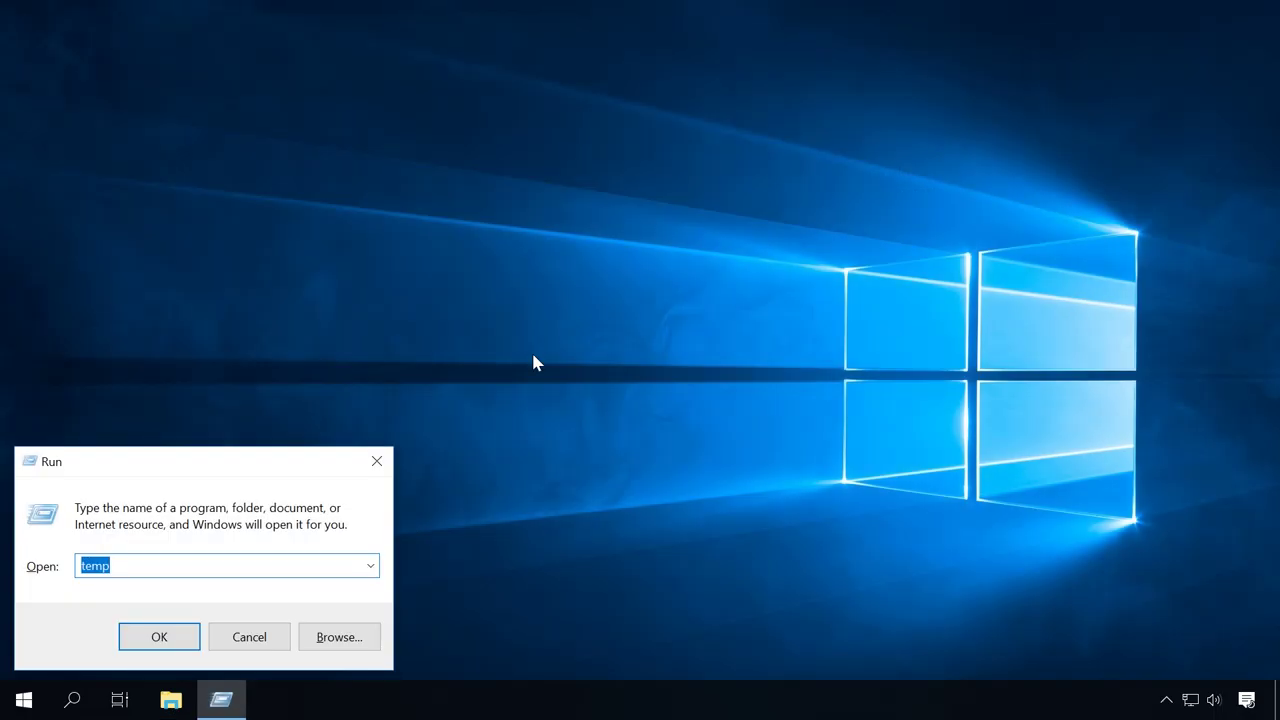
type("prefetch")
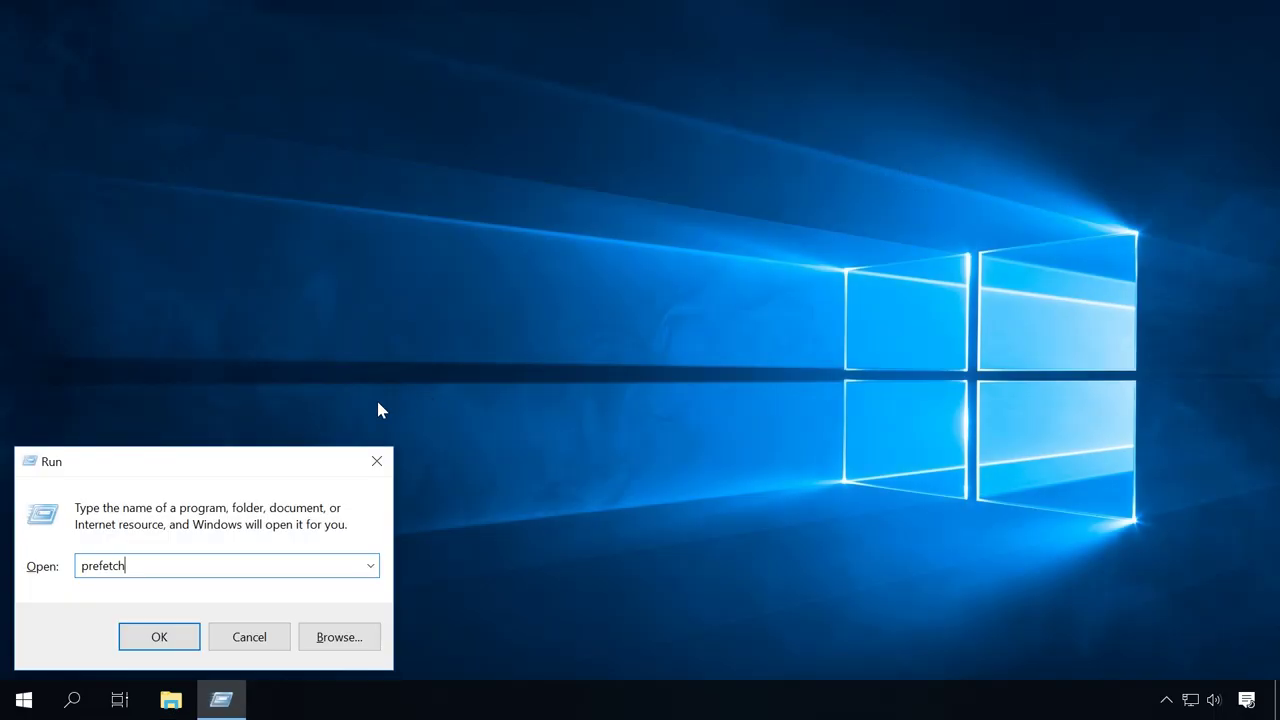
left_click(156, 641)
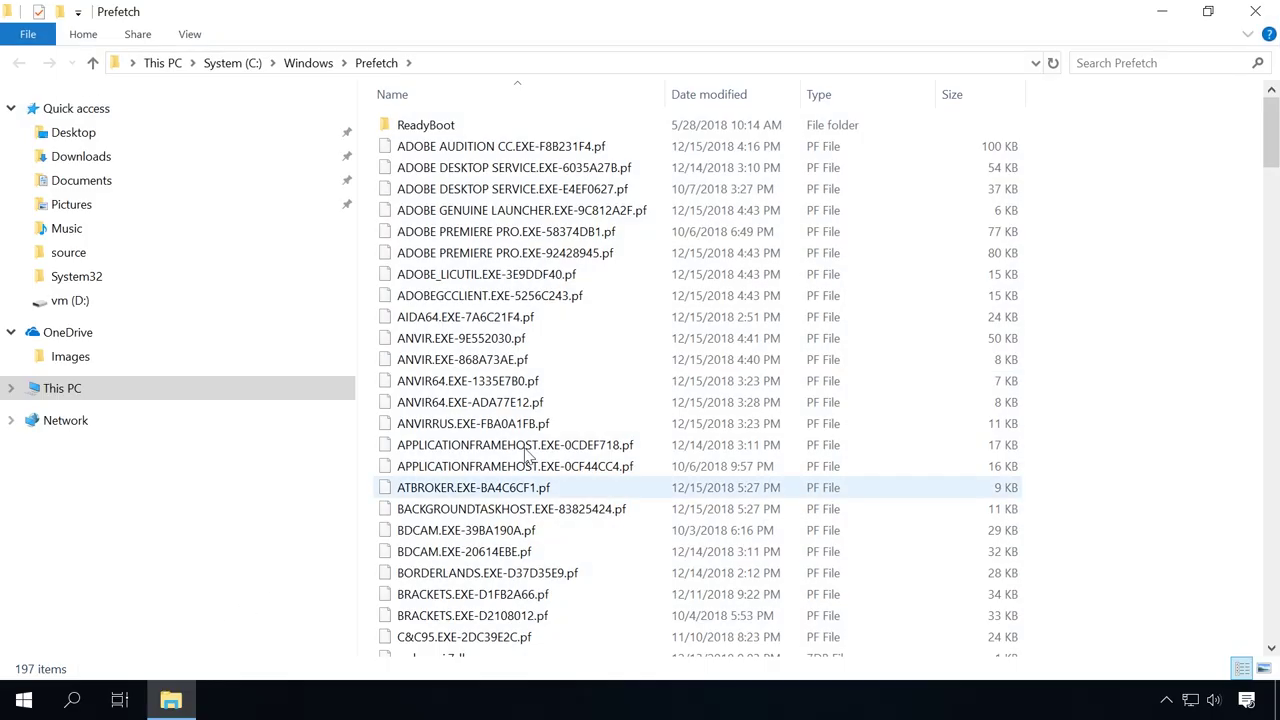
- Delete the items in the Prefetch folder and close the folder window
left_click(549, 428)
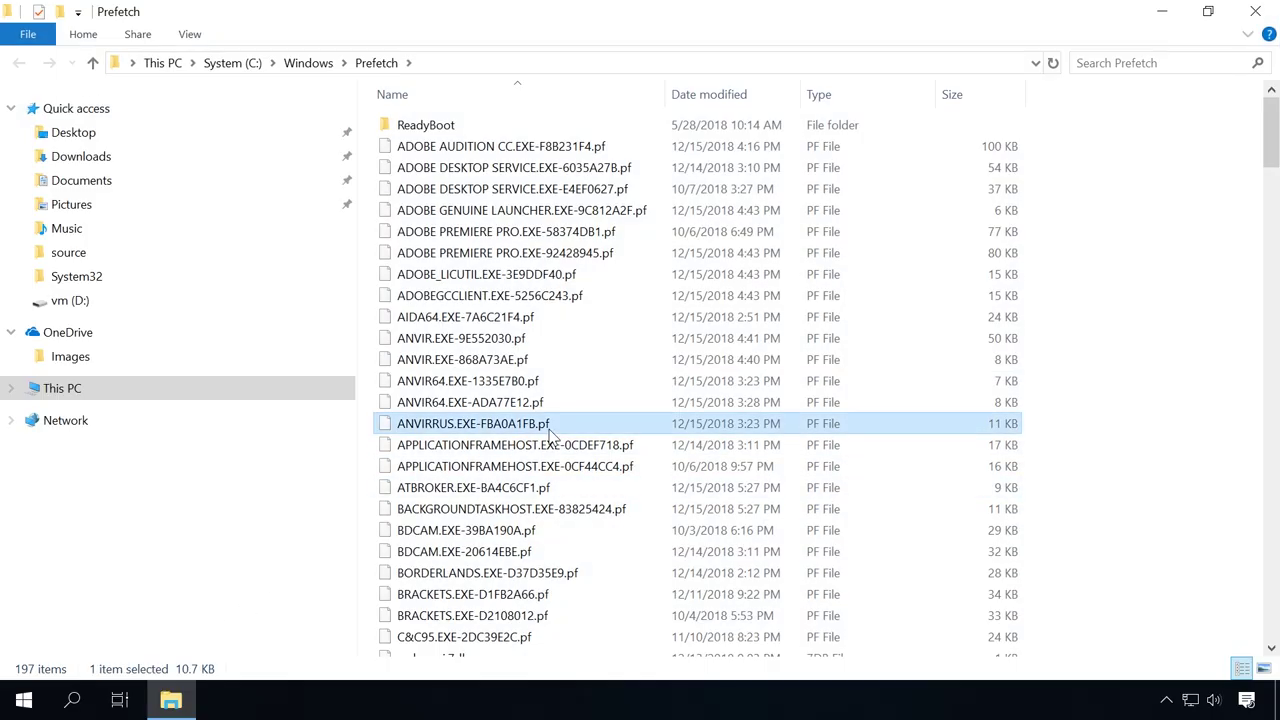
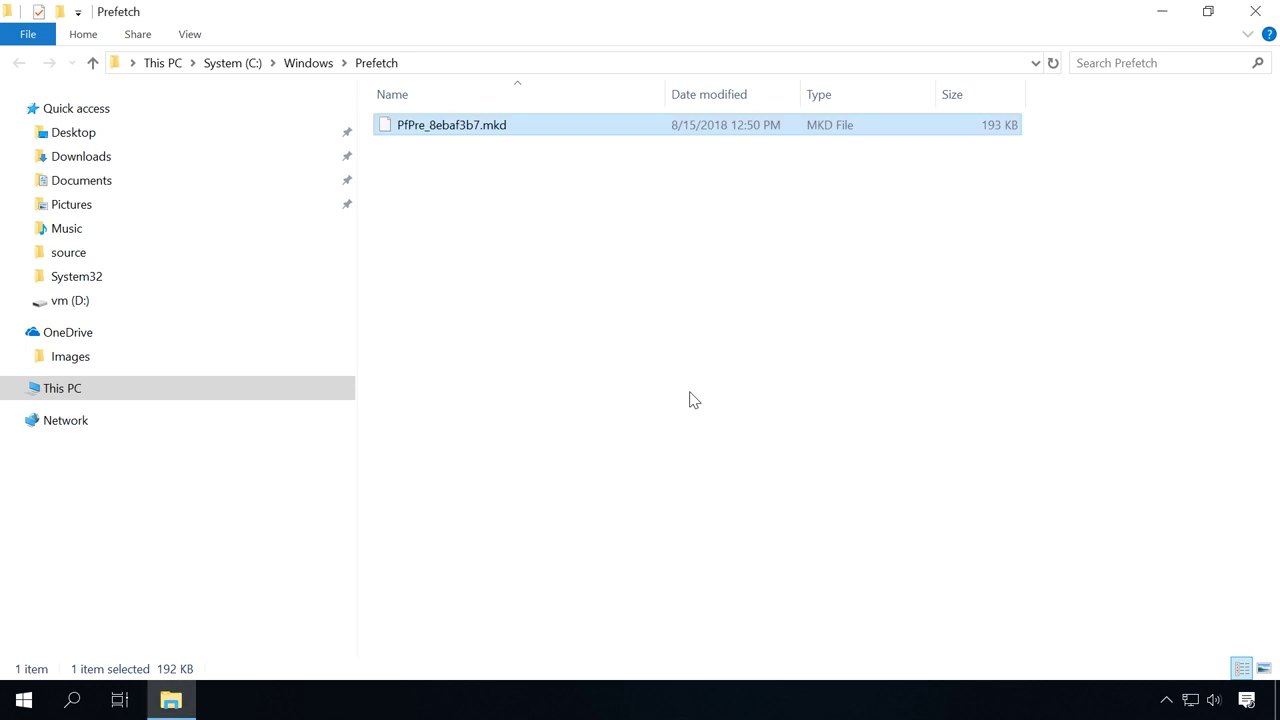
left_click(689, 400)
left_click(1250, 14)
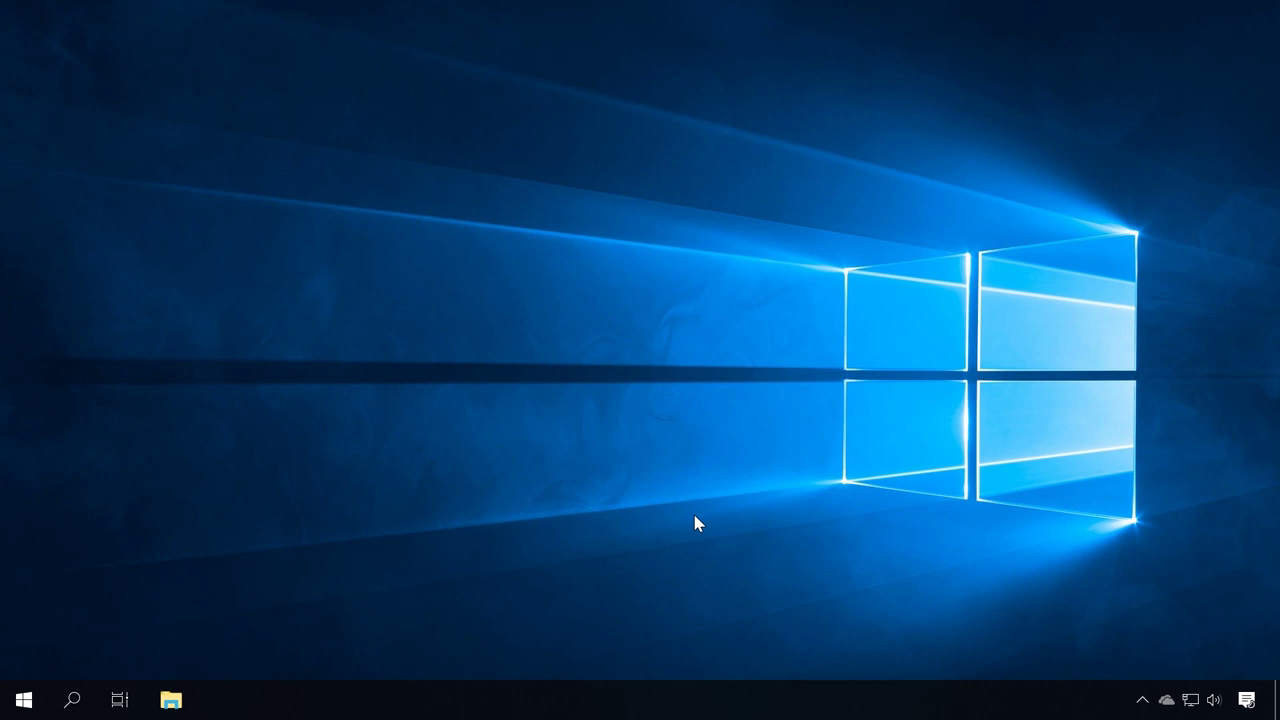
- Open System Configuration by running msconfig
key("super+r")
type("ms")
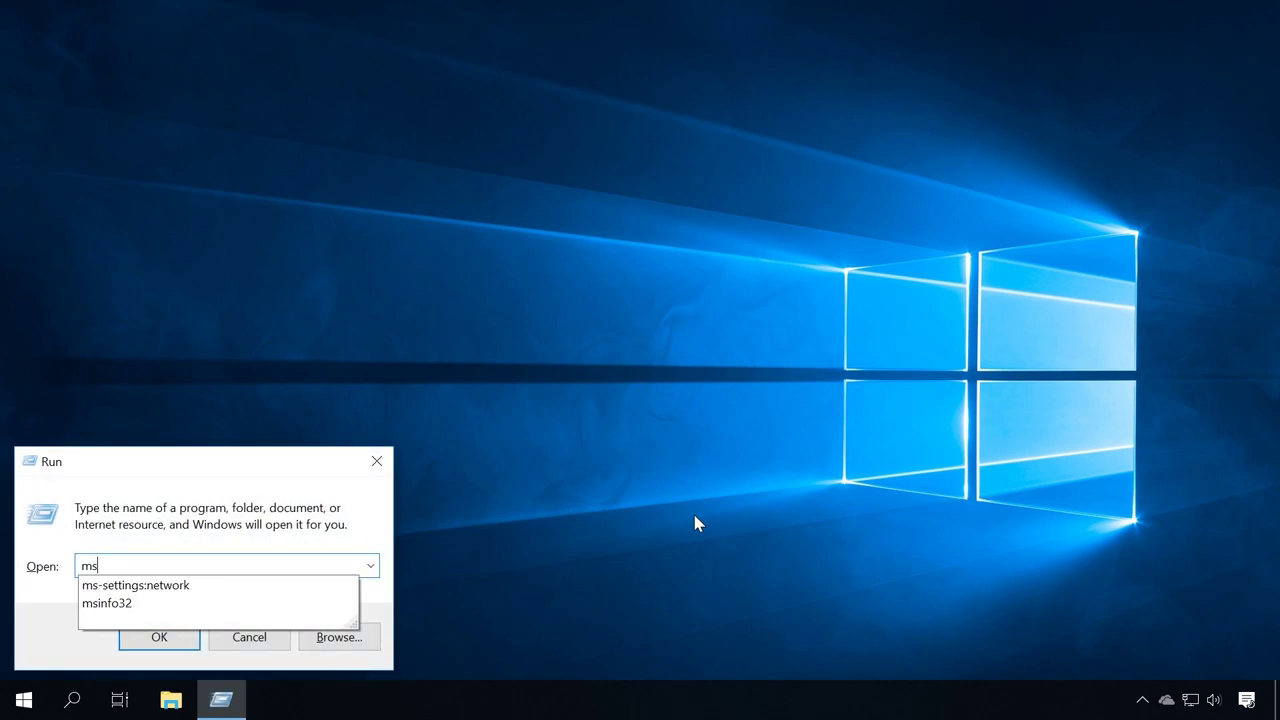
type("config")
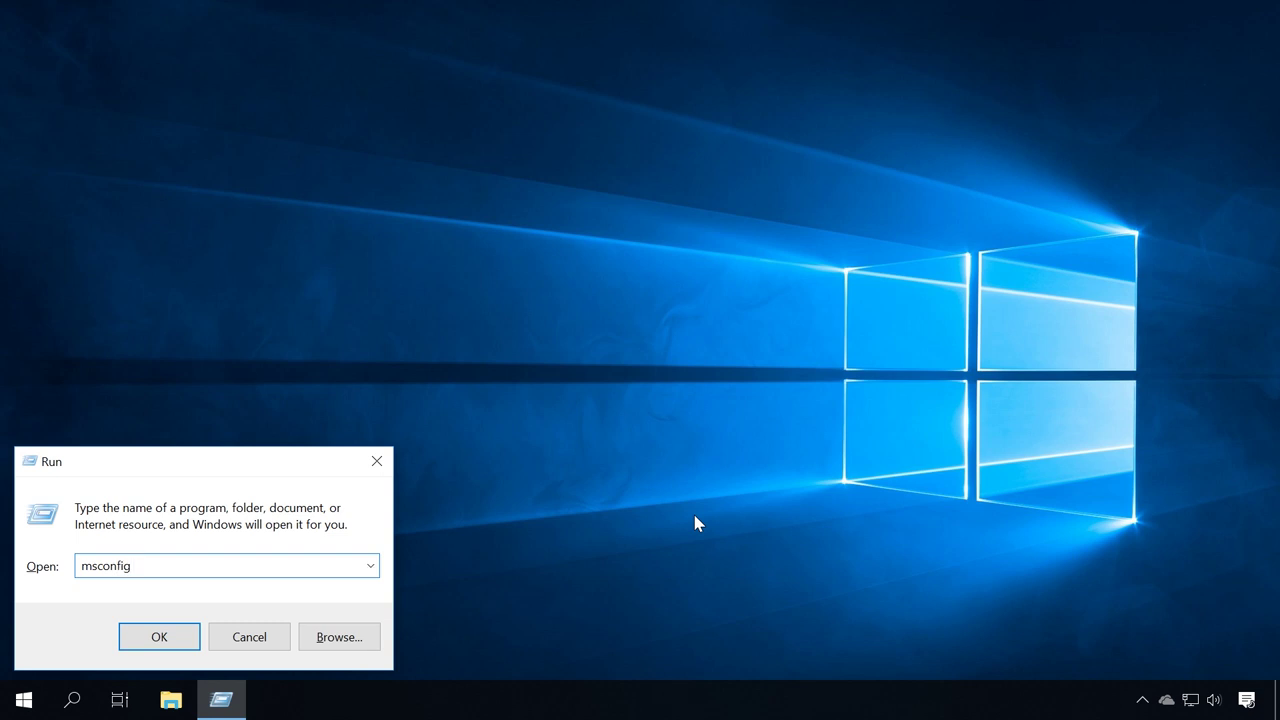
key("Return")
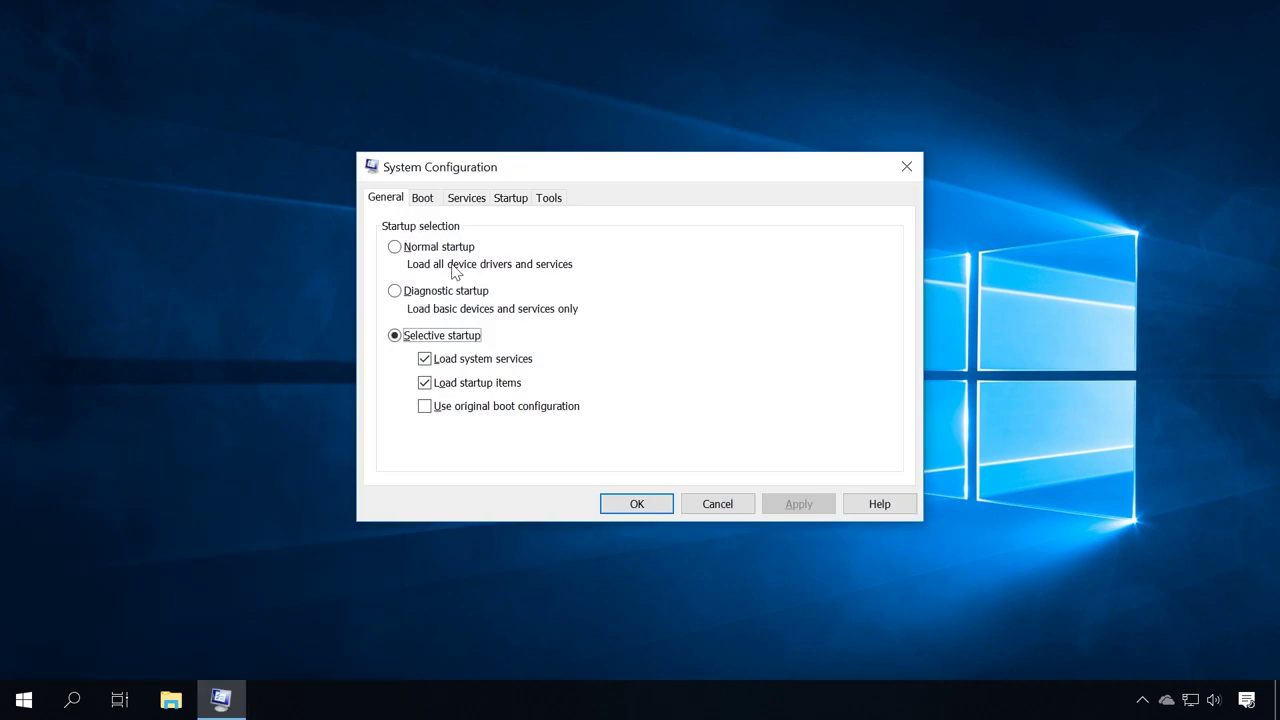
- Display the services in System Configuration and hide all Microsoft services
left_click_drag(438, 169, 450, 129)
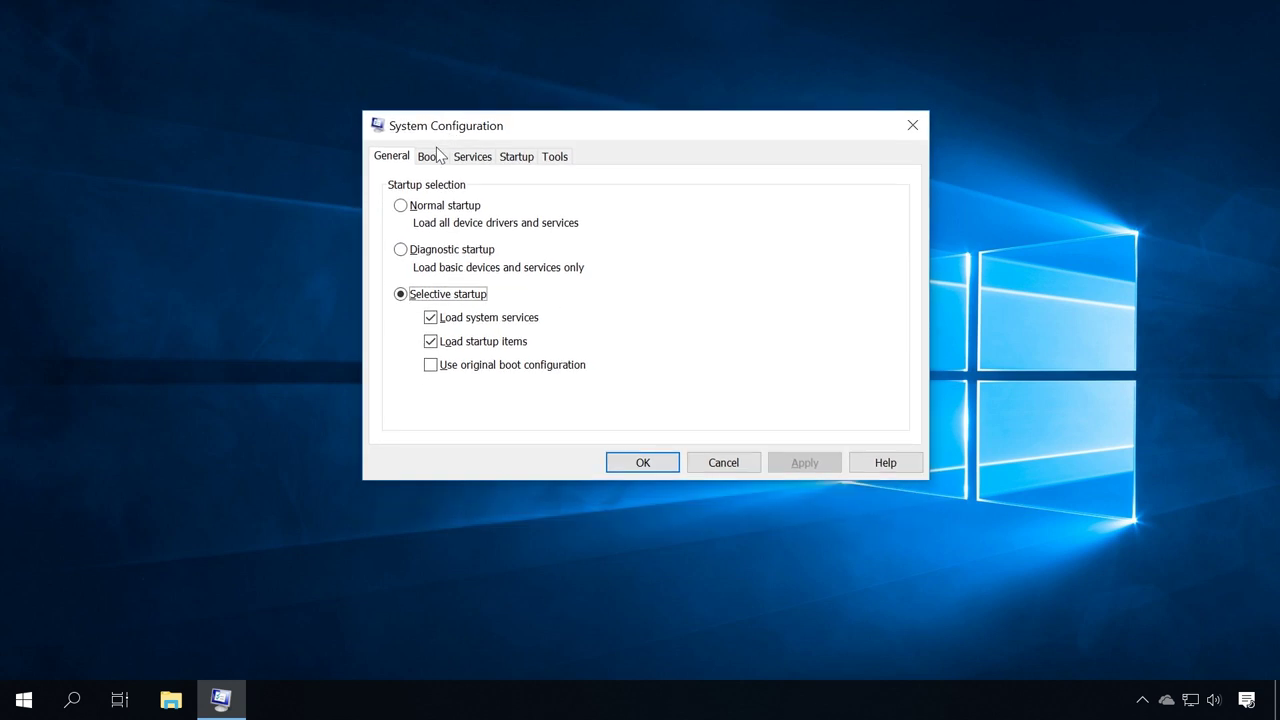
left_click(442, 164)
left_click(468, 160)
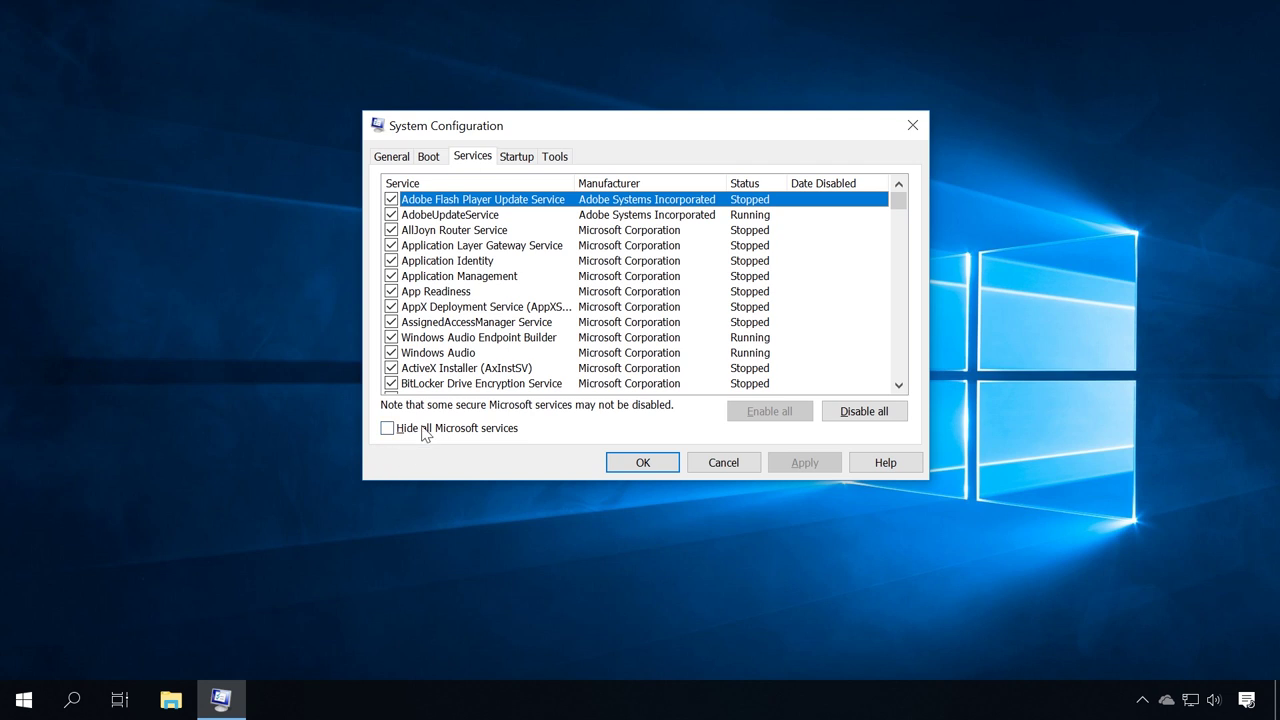
left_click(392, 430)
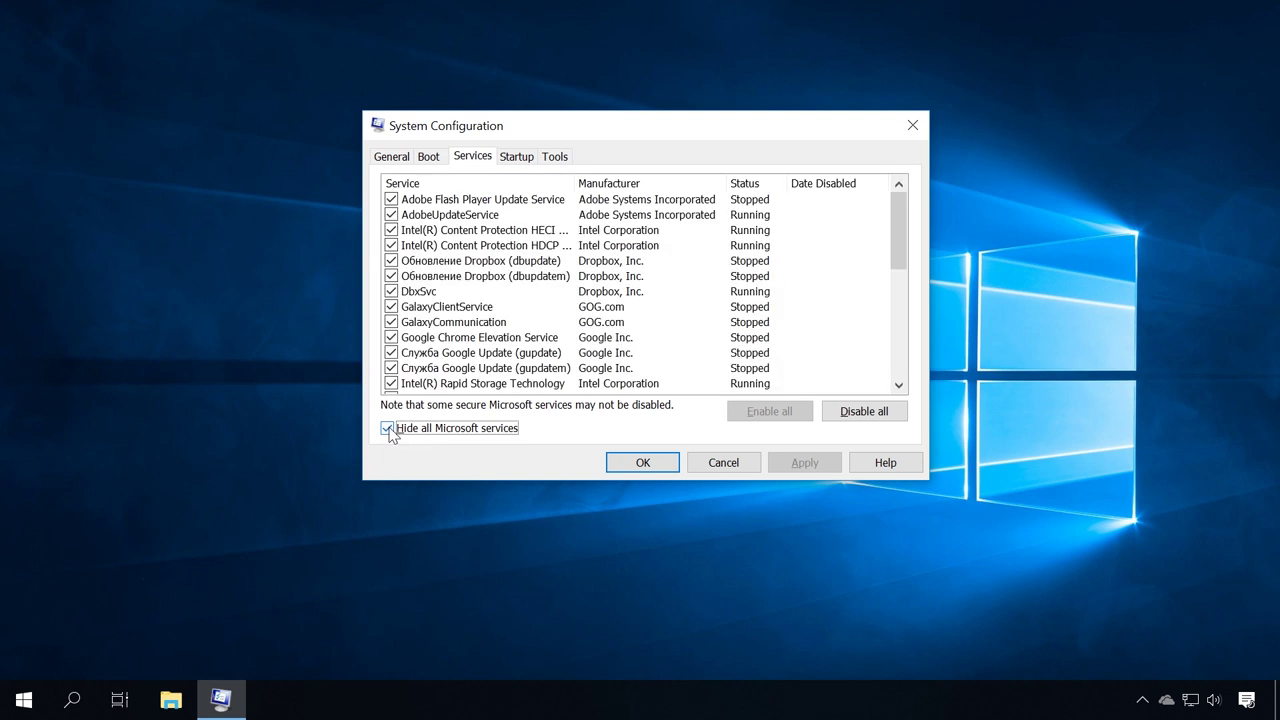
- Disable the Yandex.Browser Update Service, apply the change and close System Configuration
scroll(480, 218, "down", 6)
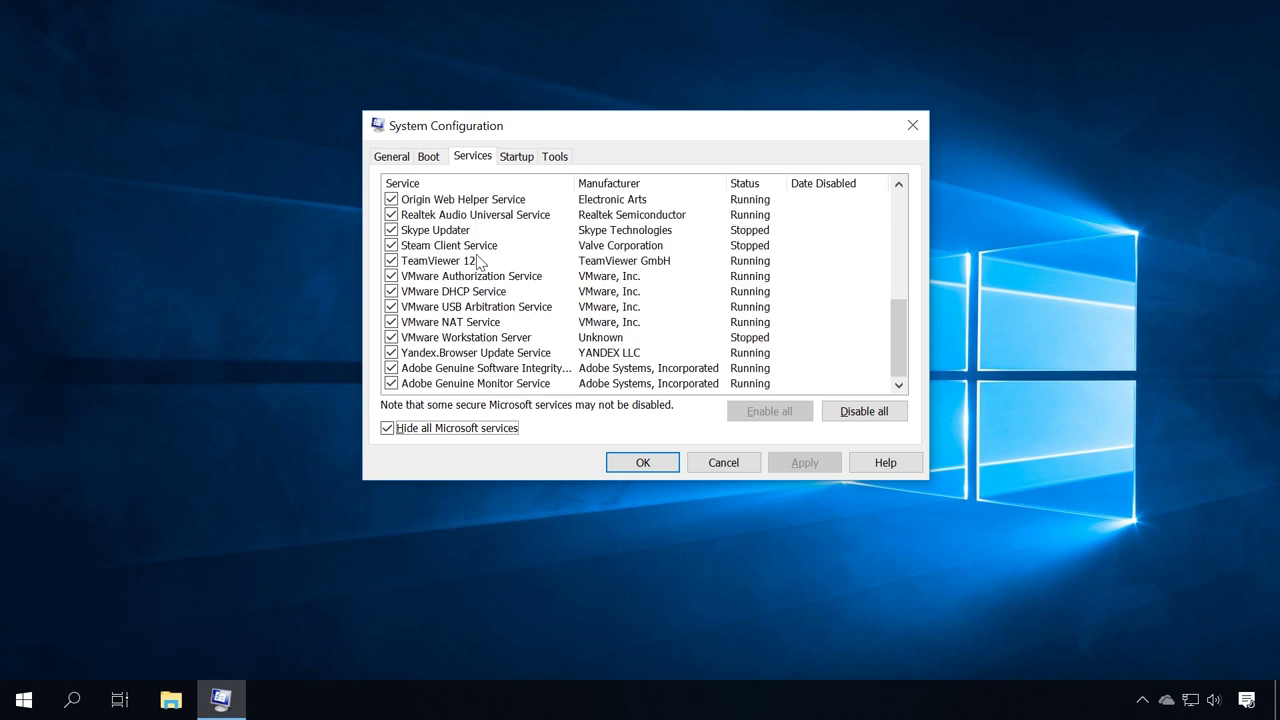
left_click(391, 354)
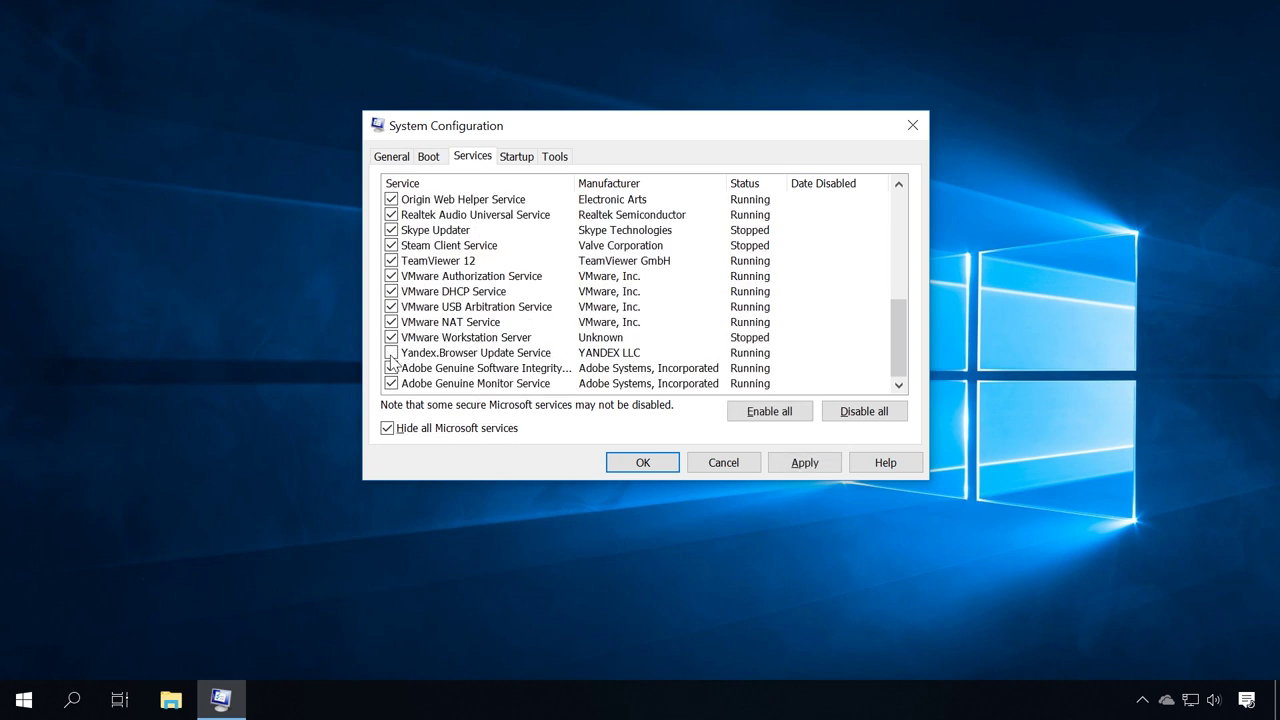
left_click(798, 463)
left_click(647, 463)
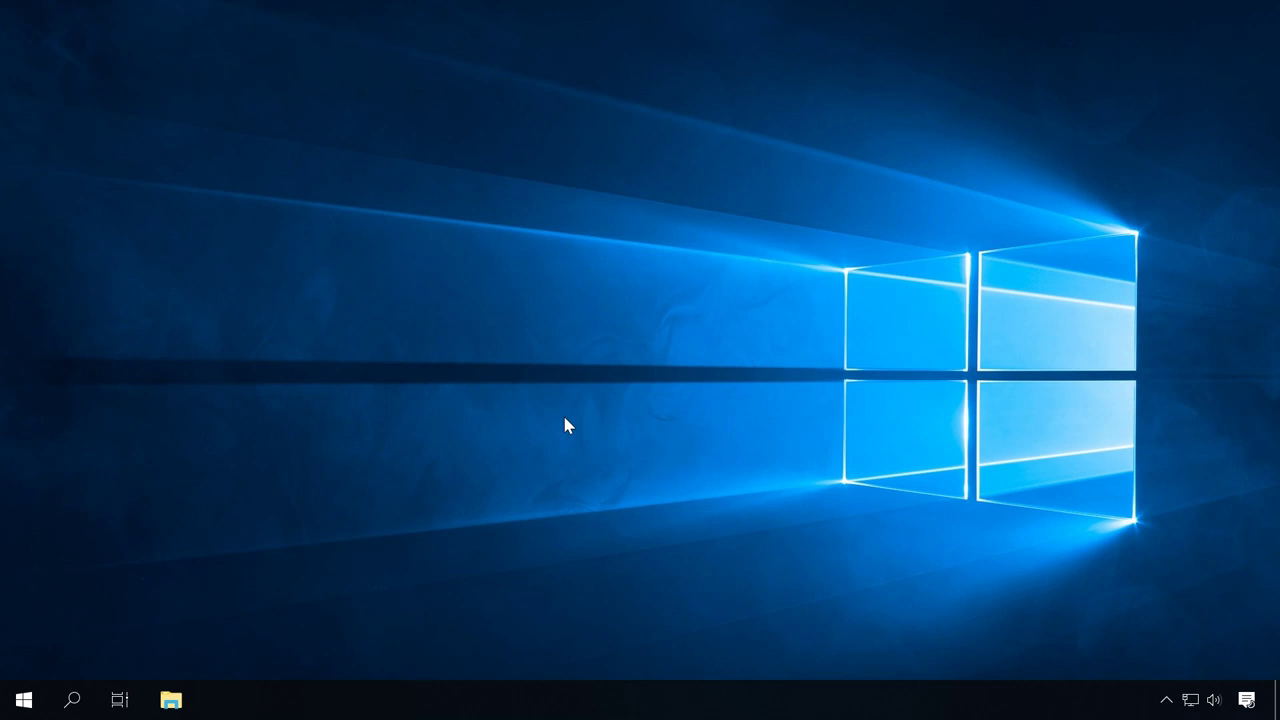
- Open Registry Editor by running regedit and allow it to make changes
key("super+r")
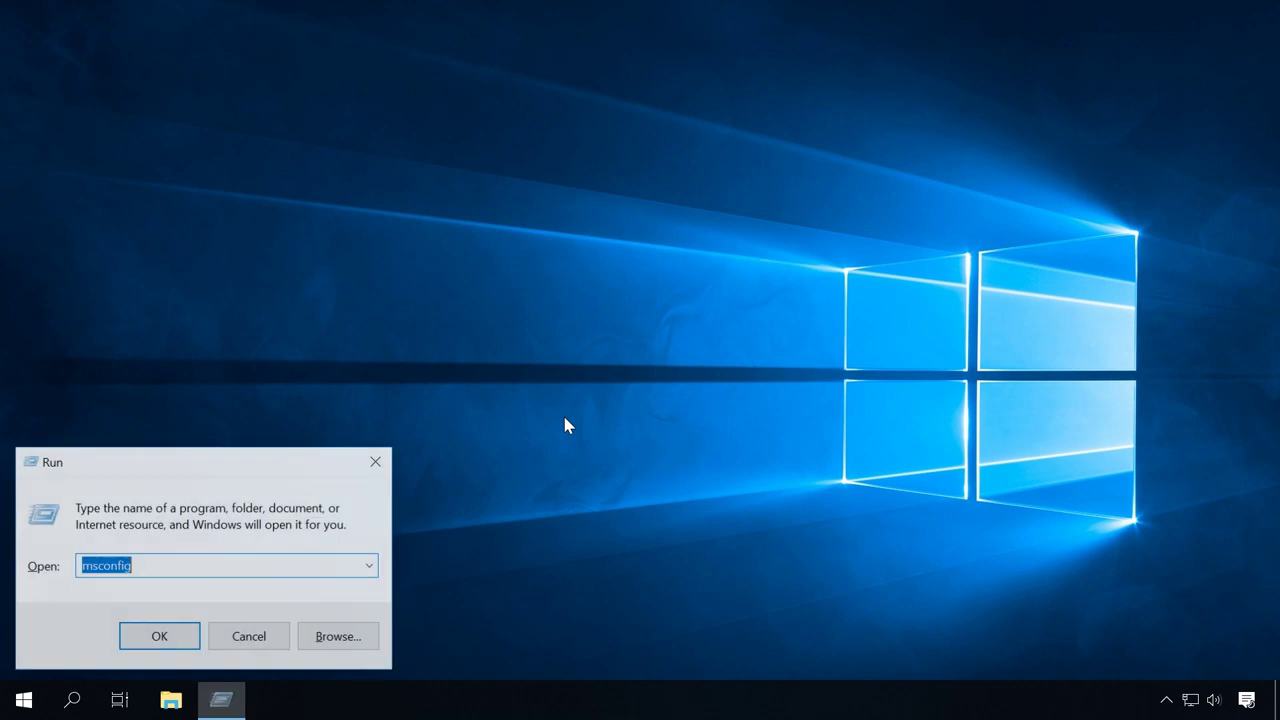
type("regedit")
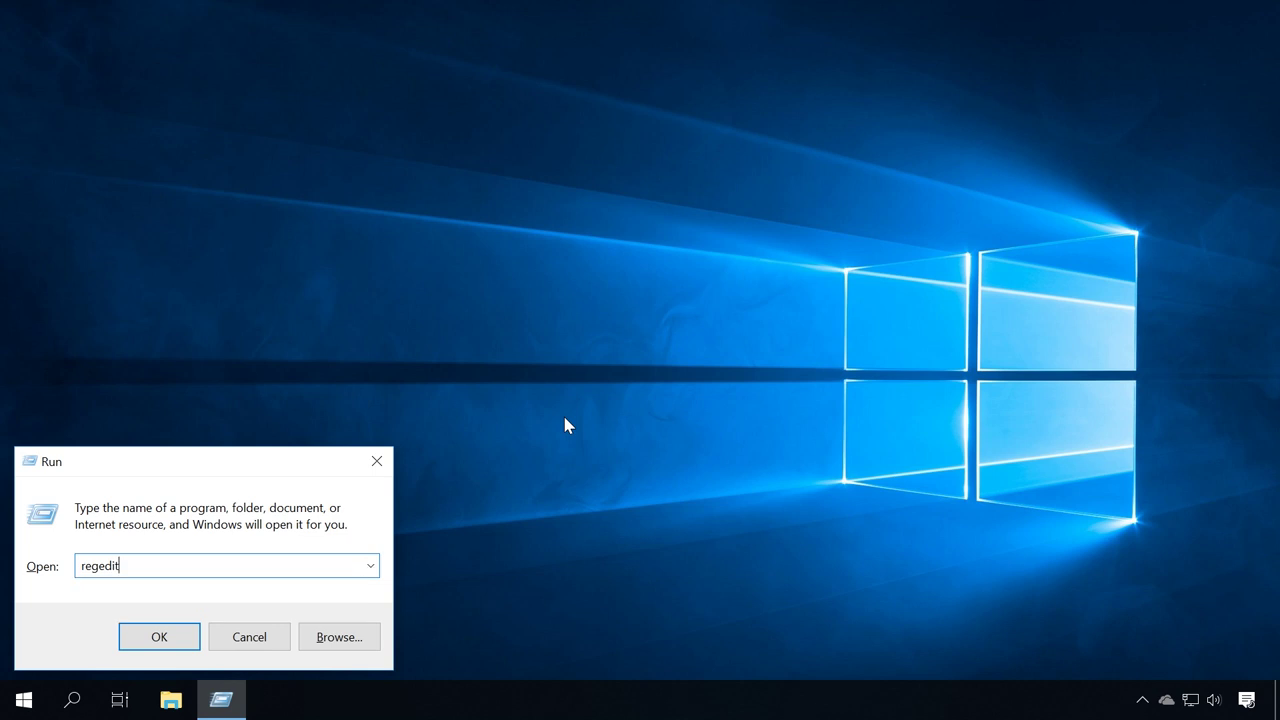
left_click(145, 636)
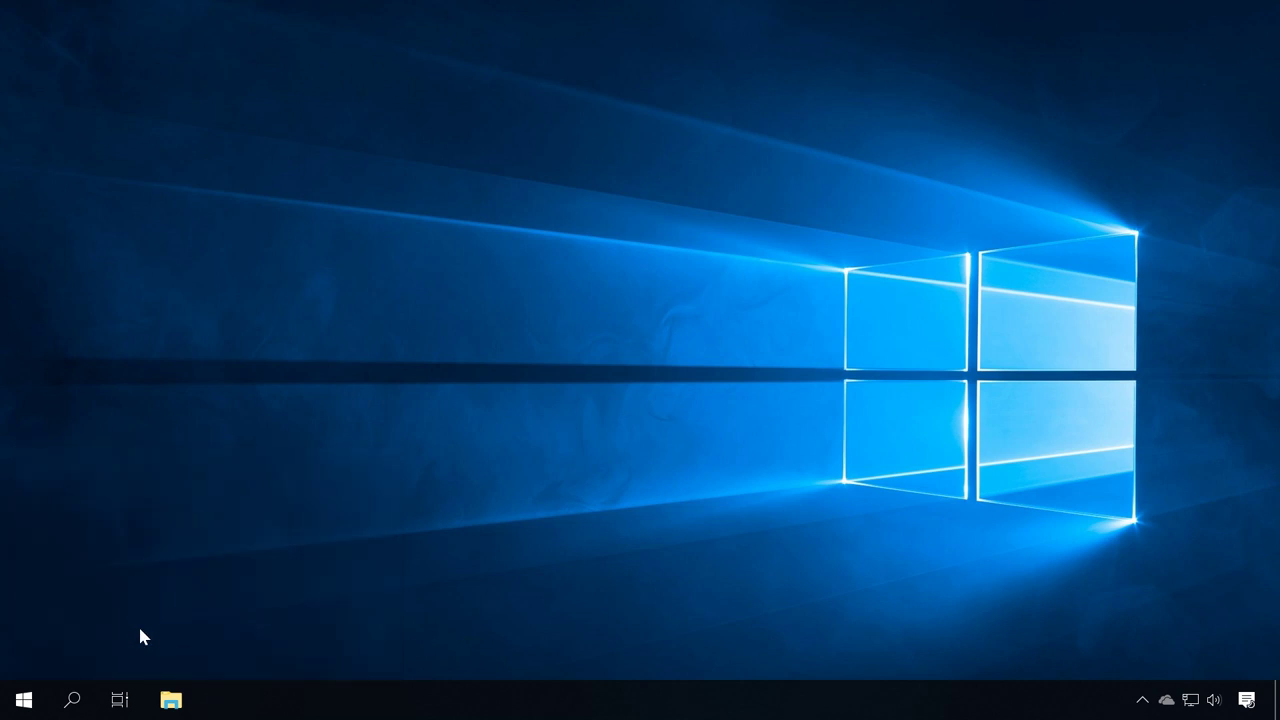
left_click(508, 470)
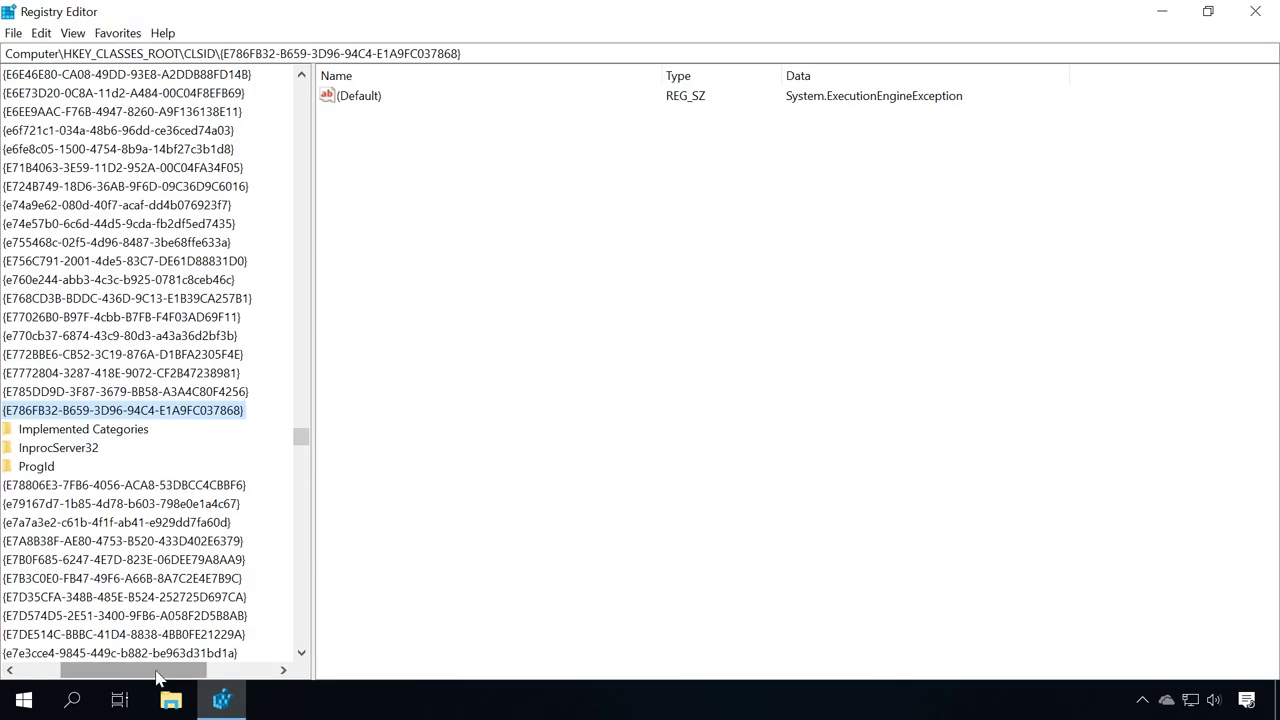
- Return to the start of the registry tree and collapse HKEY_CLASSES_ROOT
left_click_drag(157, 677, 115, 677)
left_click(58, 410)
scroll(172, 400, "up", 10)
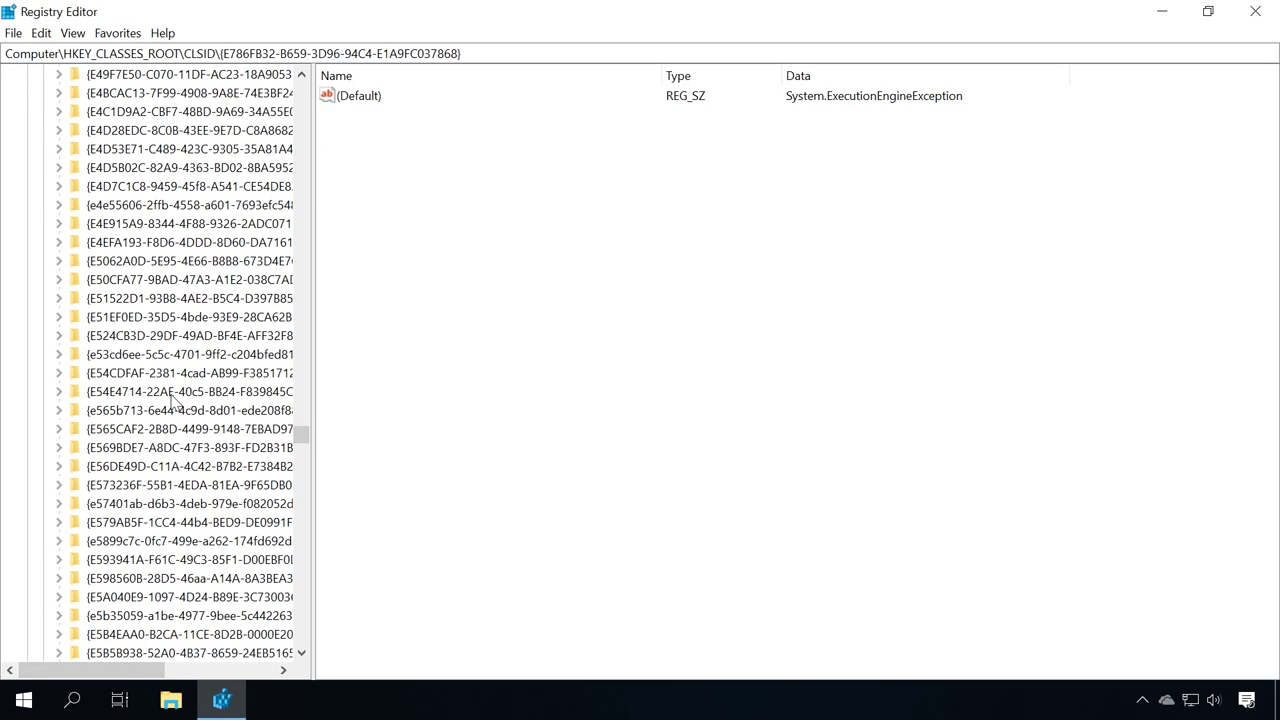
left_click_drag(303, 426, 302, 88)
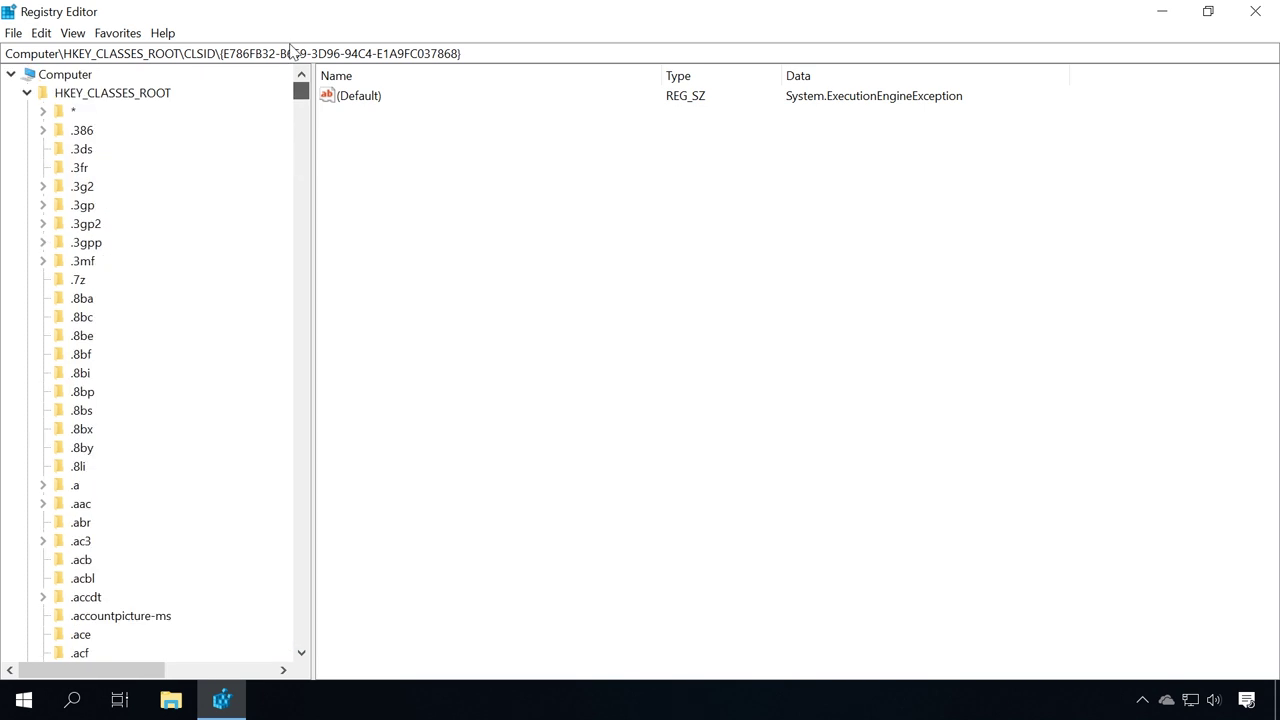
left_click(27, 92)
- Go to the registry key HKEY_CURRENT_USER\Control Panel\Mouse
left_click(109, 113)
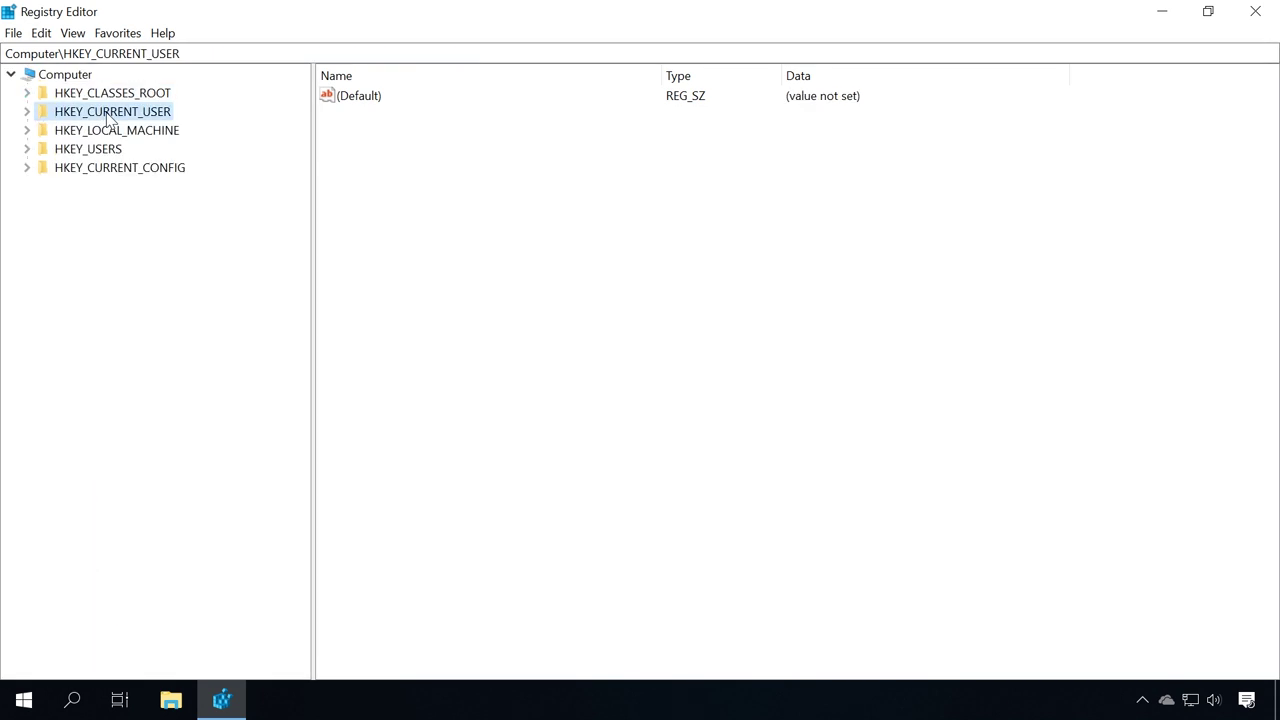
left_click(27, 111)
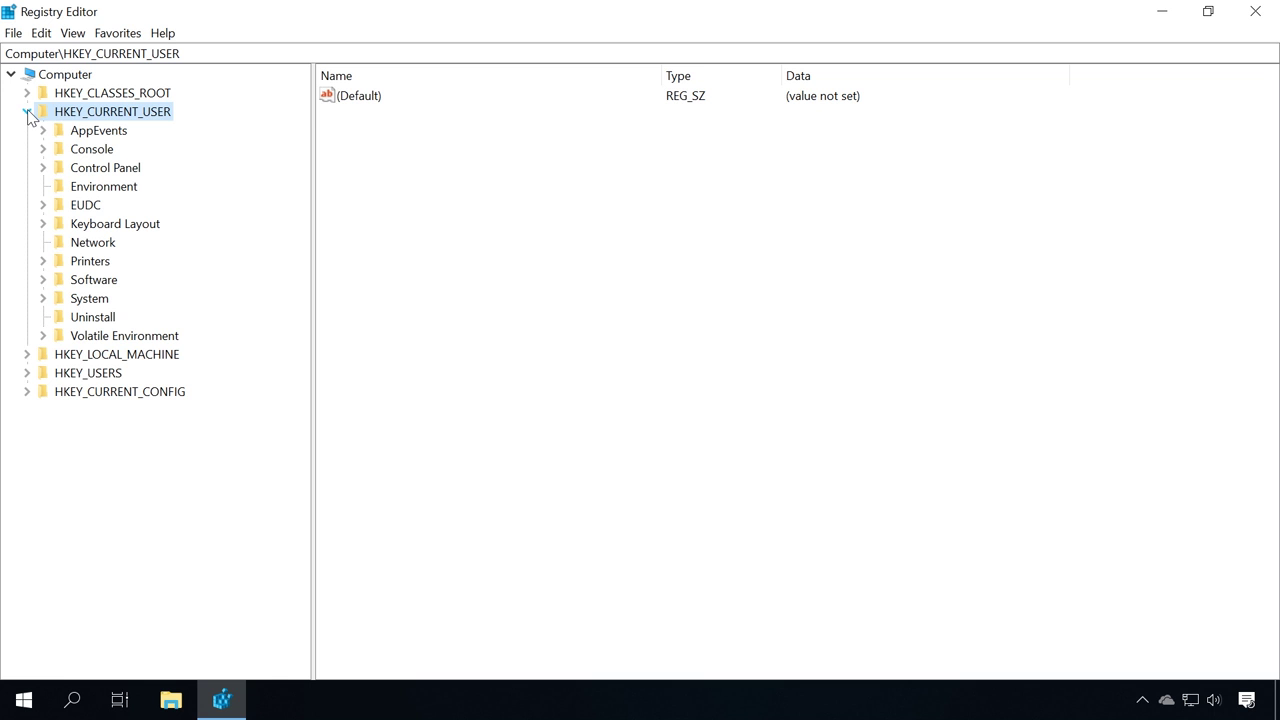
left_click(88, 170)
left_click(42, 168)
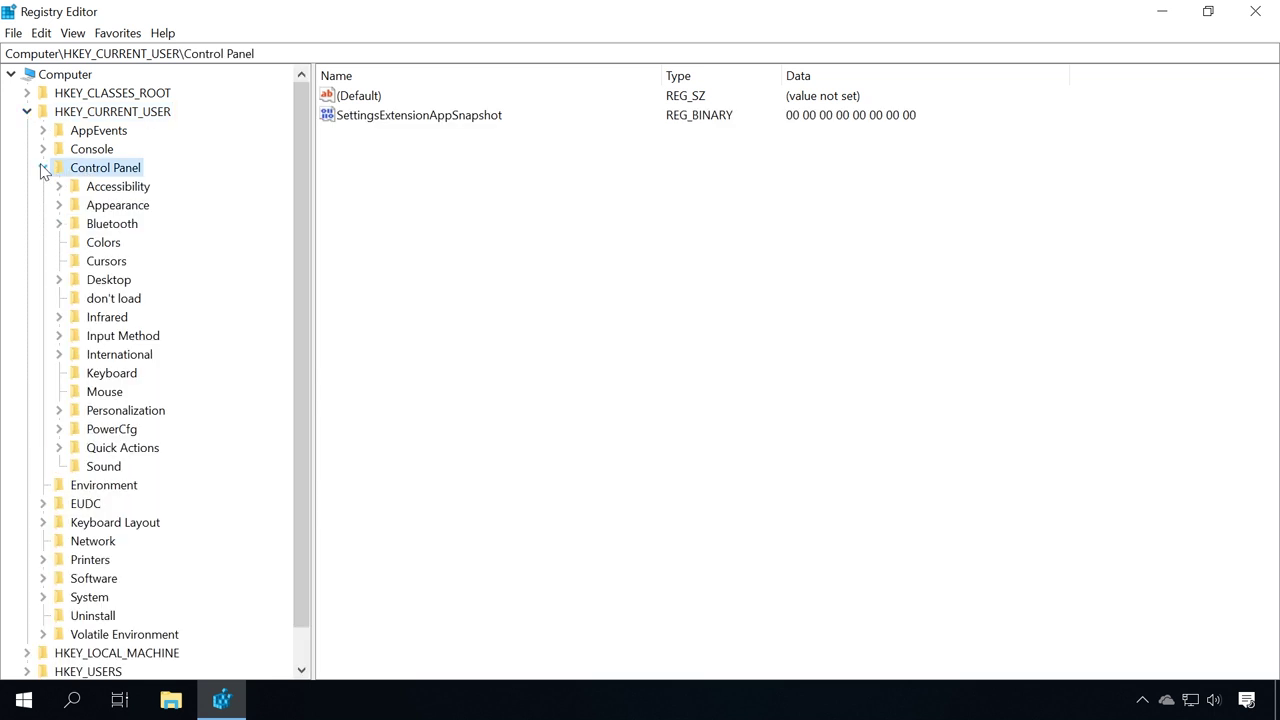
left_click(106, 393)
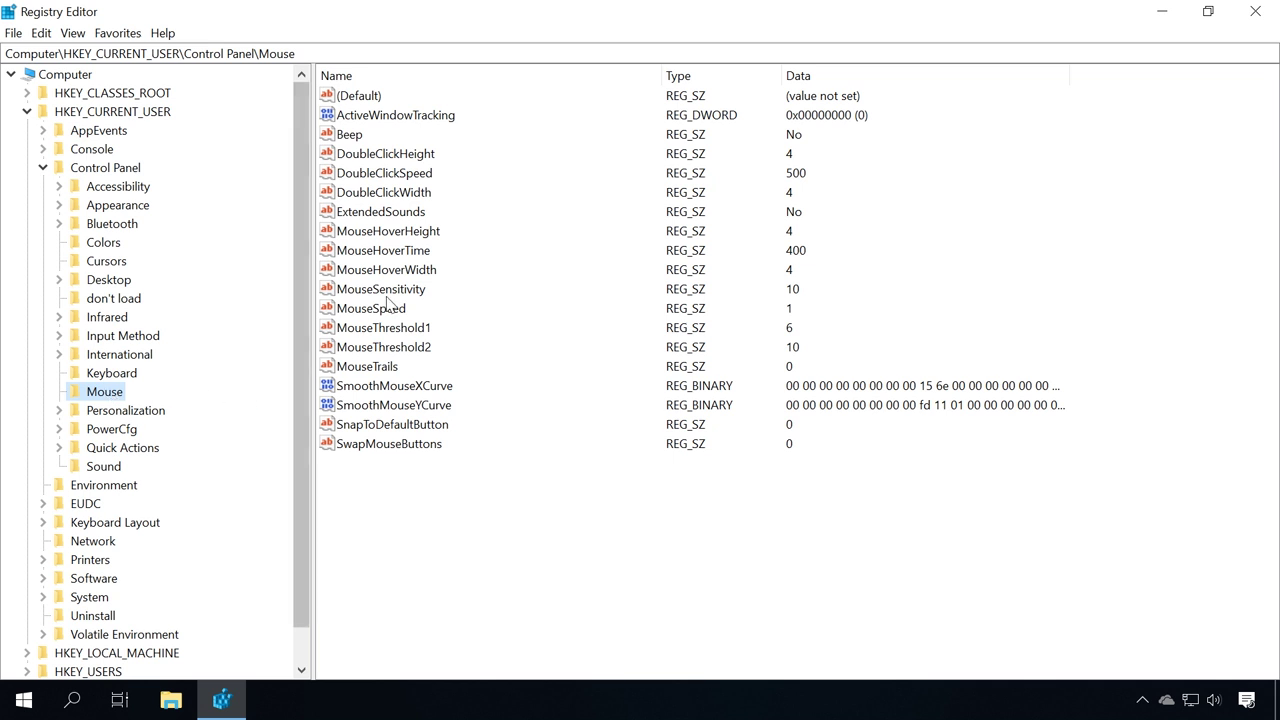
- Set the MouseHoverTime value of the Mouse key to 10
left_click(399, 255)
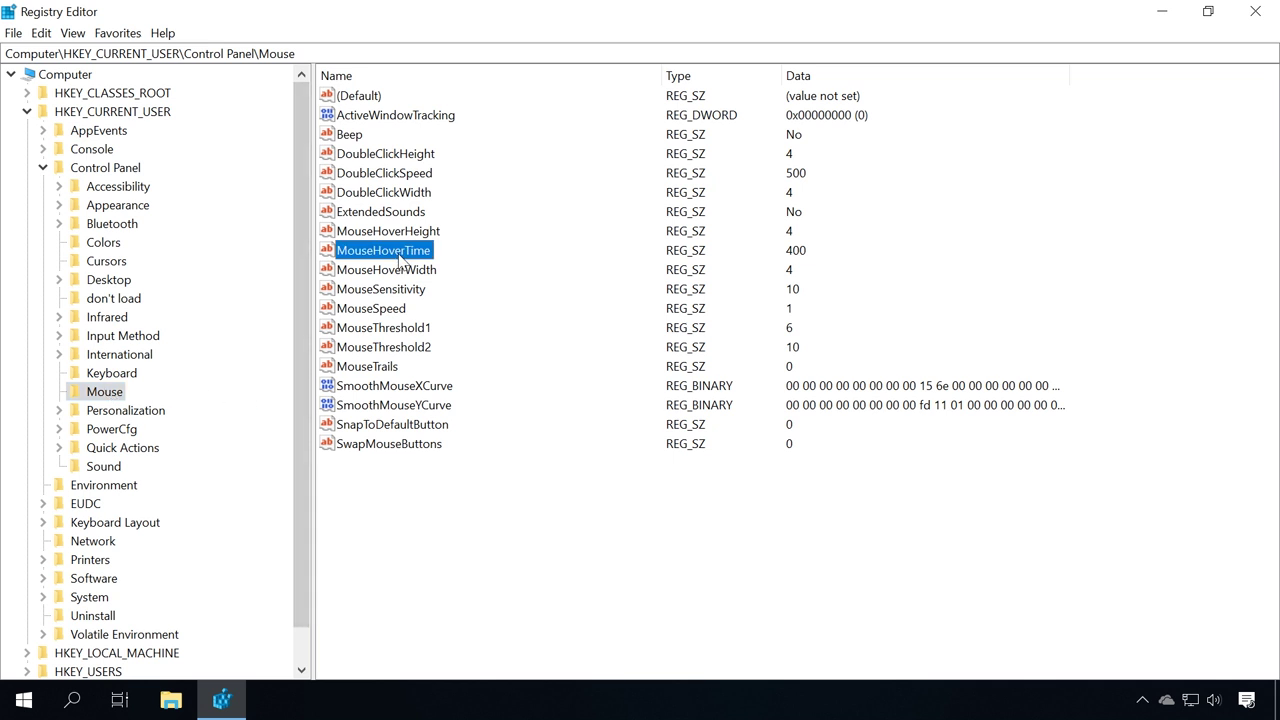
double_click(399, 252)
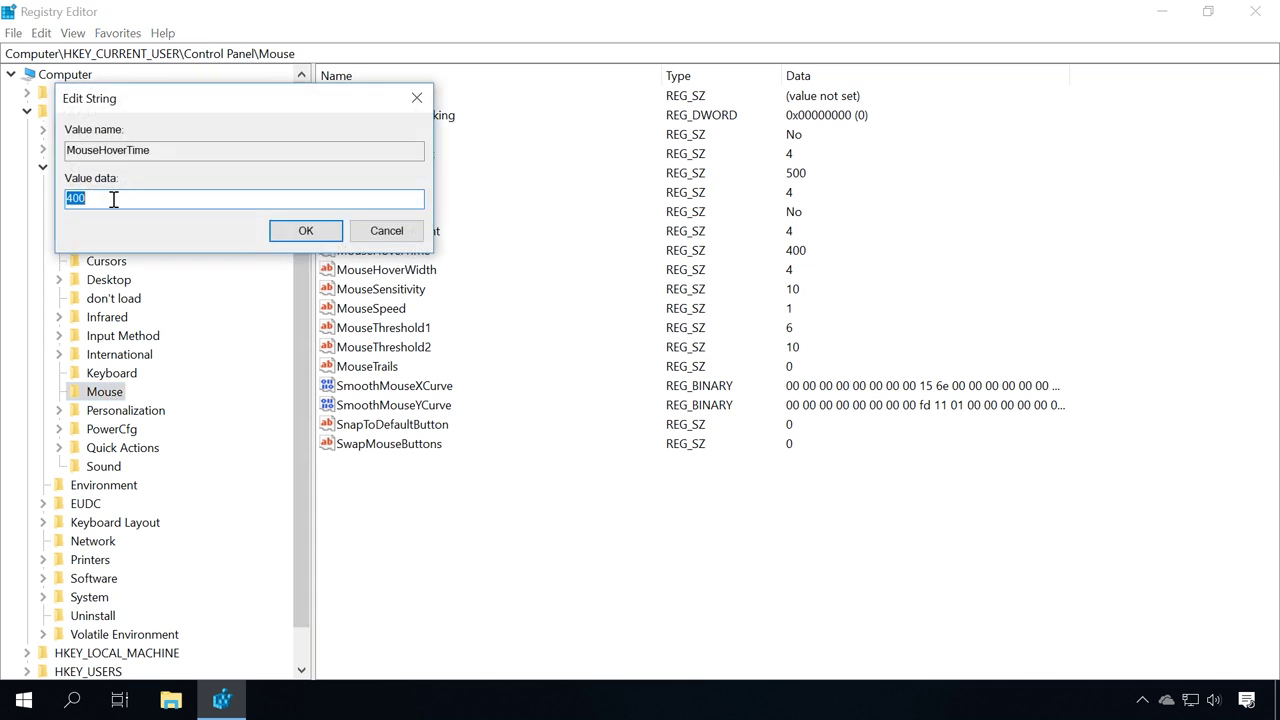
type("10")
left_click(300, 233)
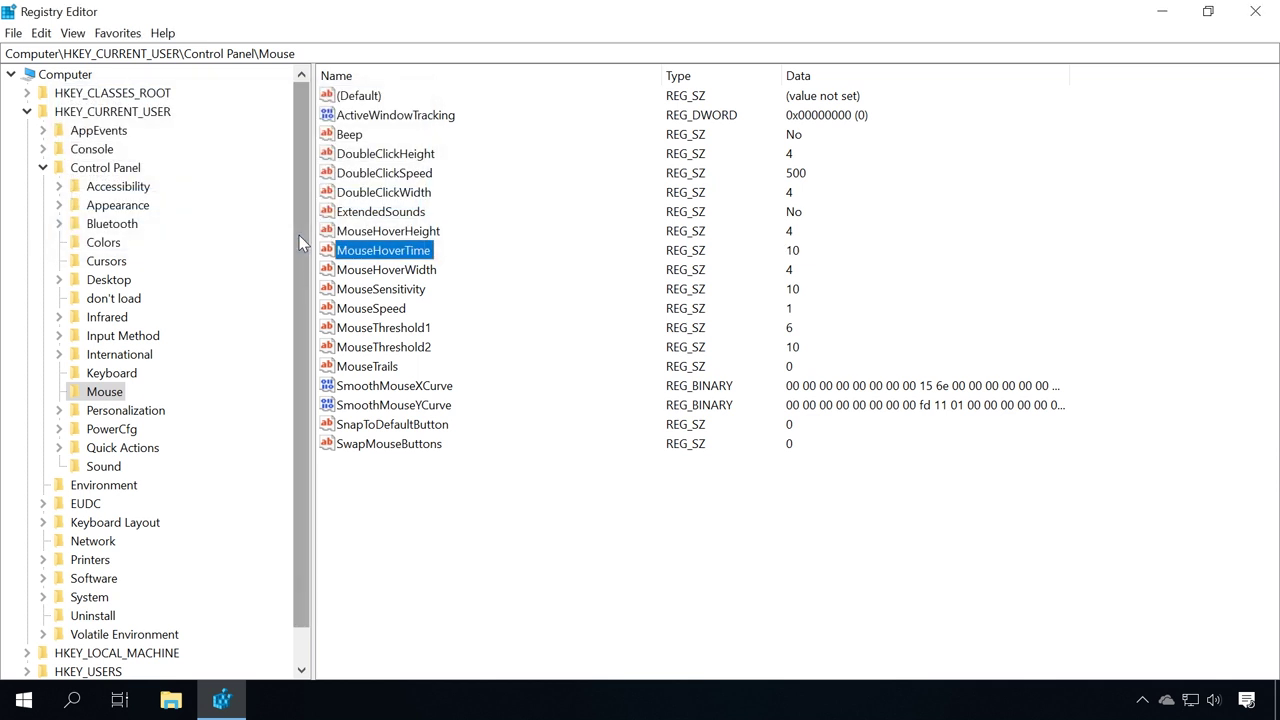
- Set the MenuShowDelay value in the Control Panel\Desktop key to 10
left_click(110, 282)
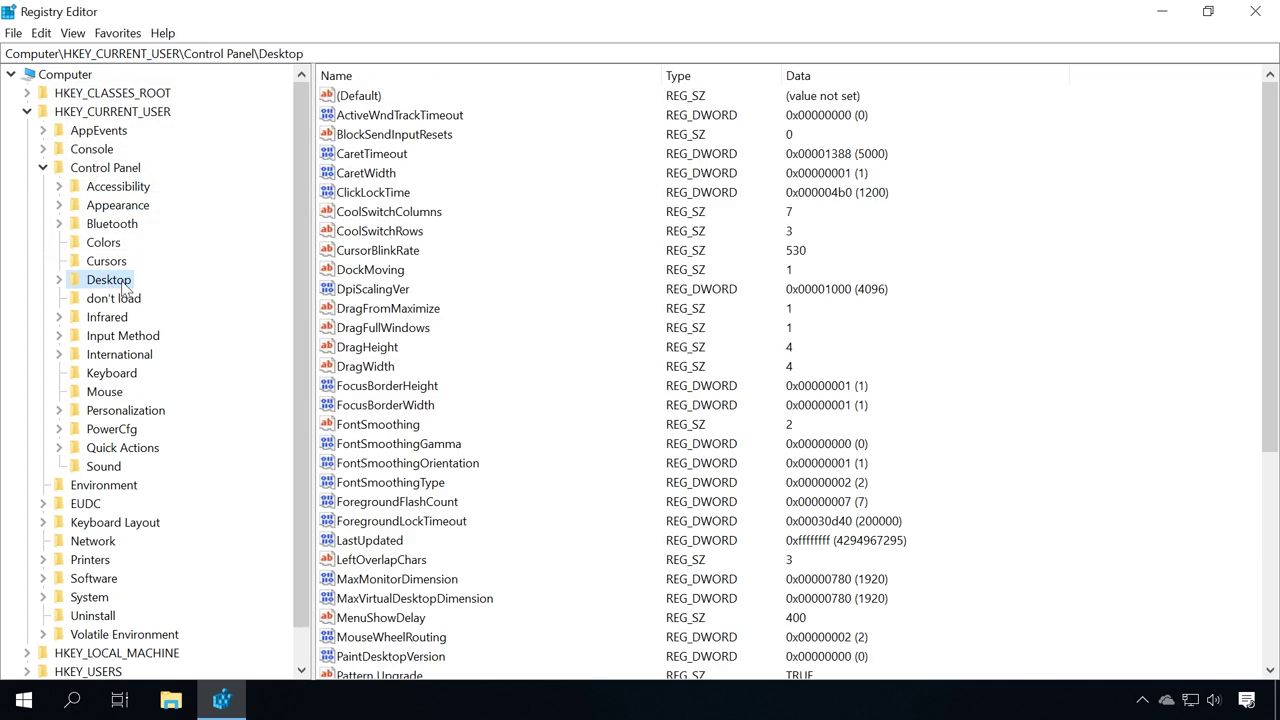
scroll(455, 295, "down", 1)
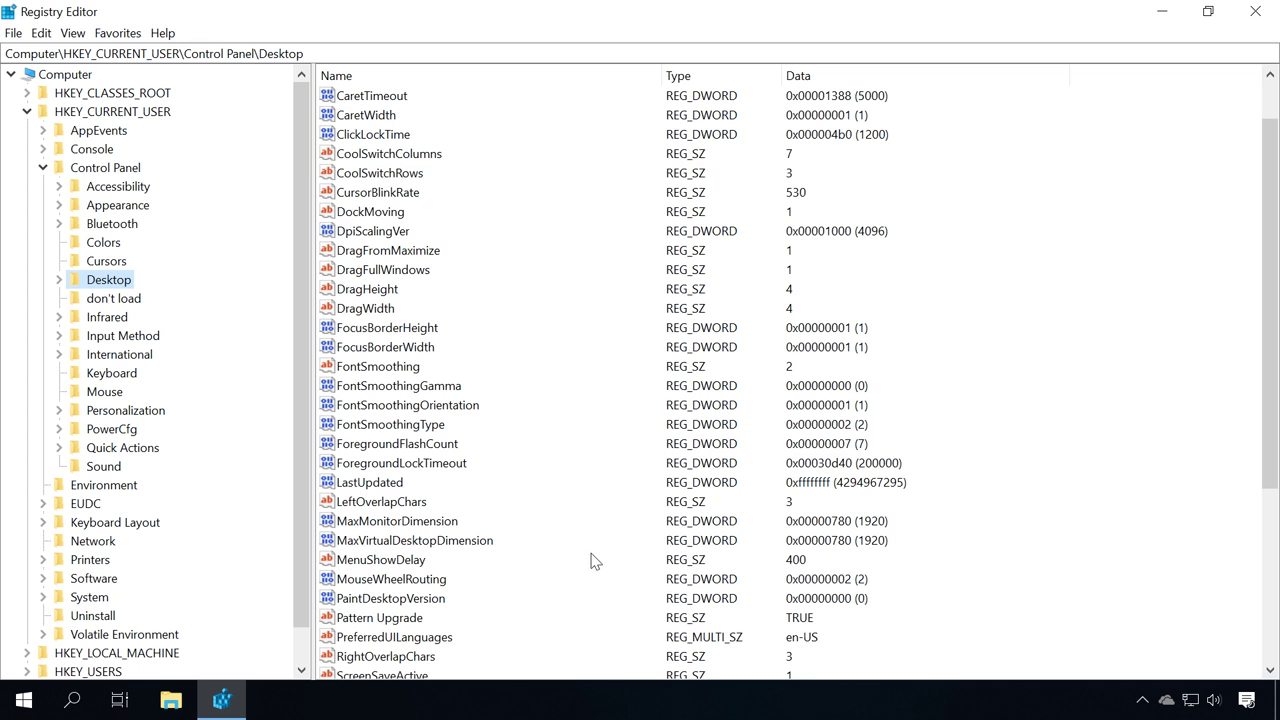
left_click(379, 561)
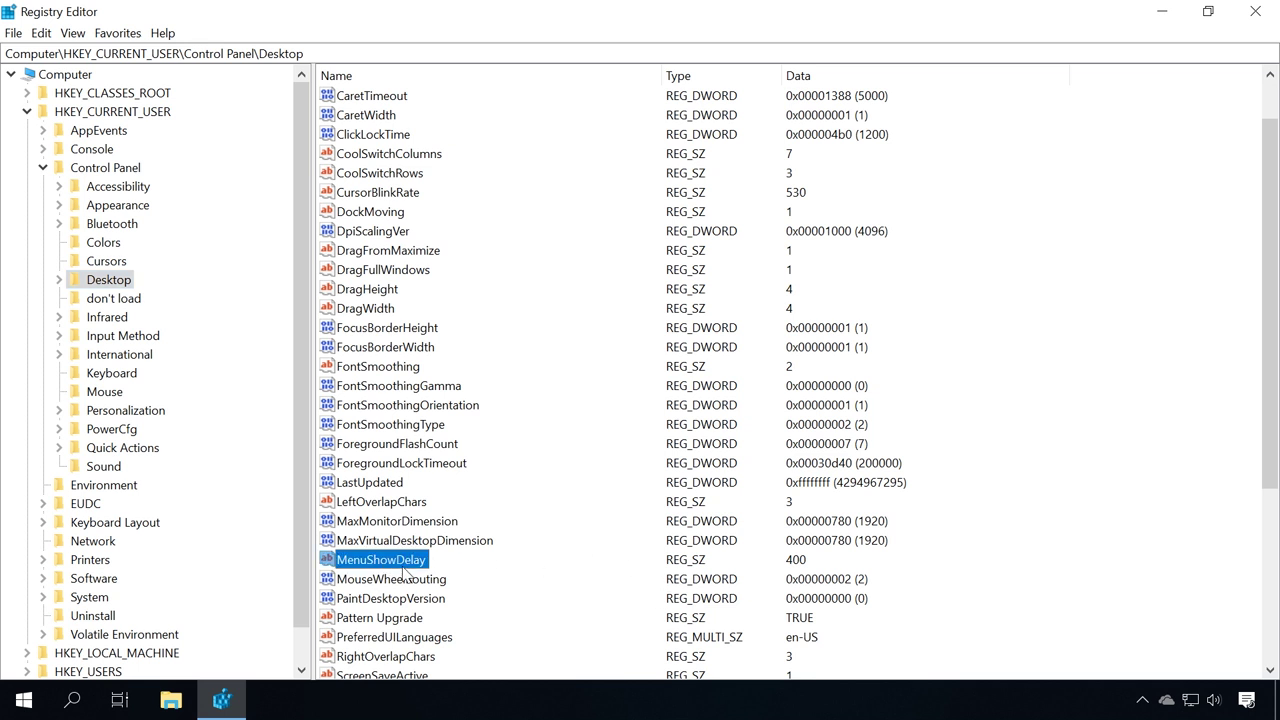
double_click(380, 562)
type("10")
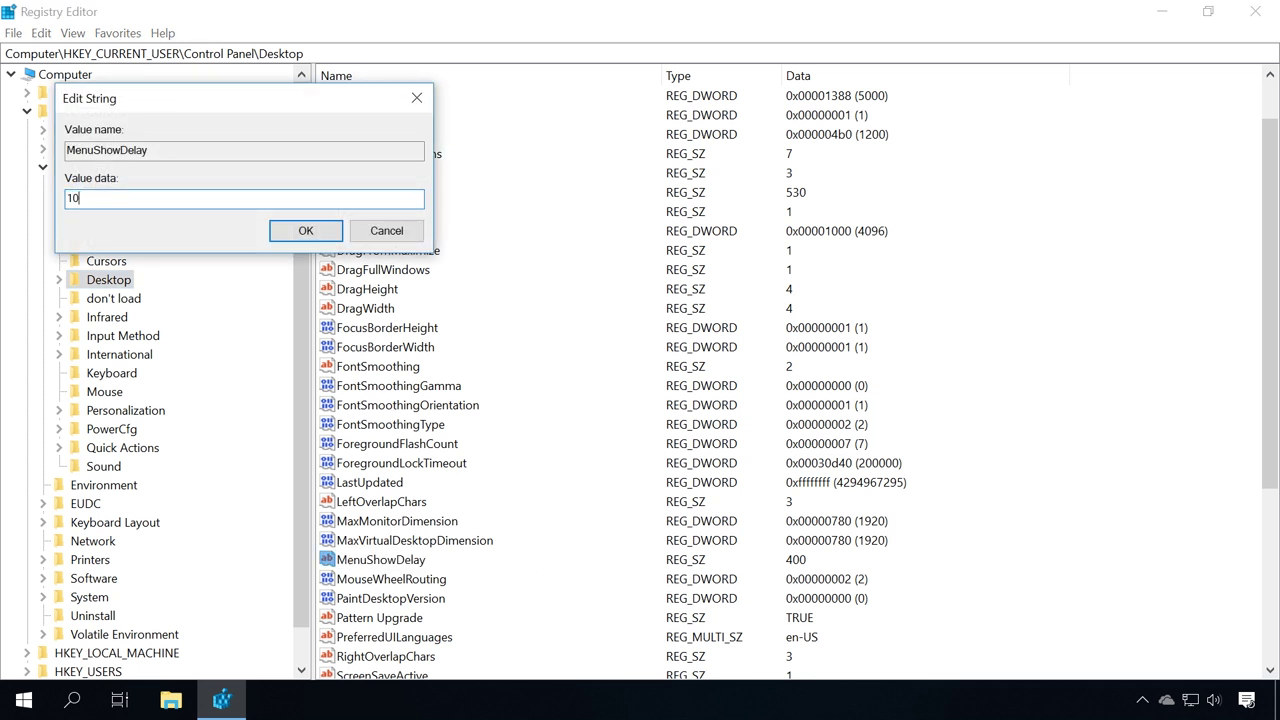
left_click(306, 231)
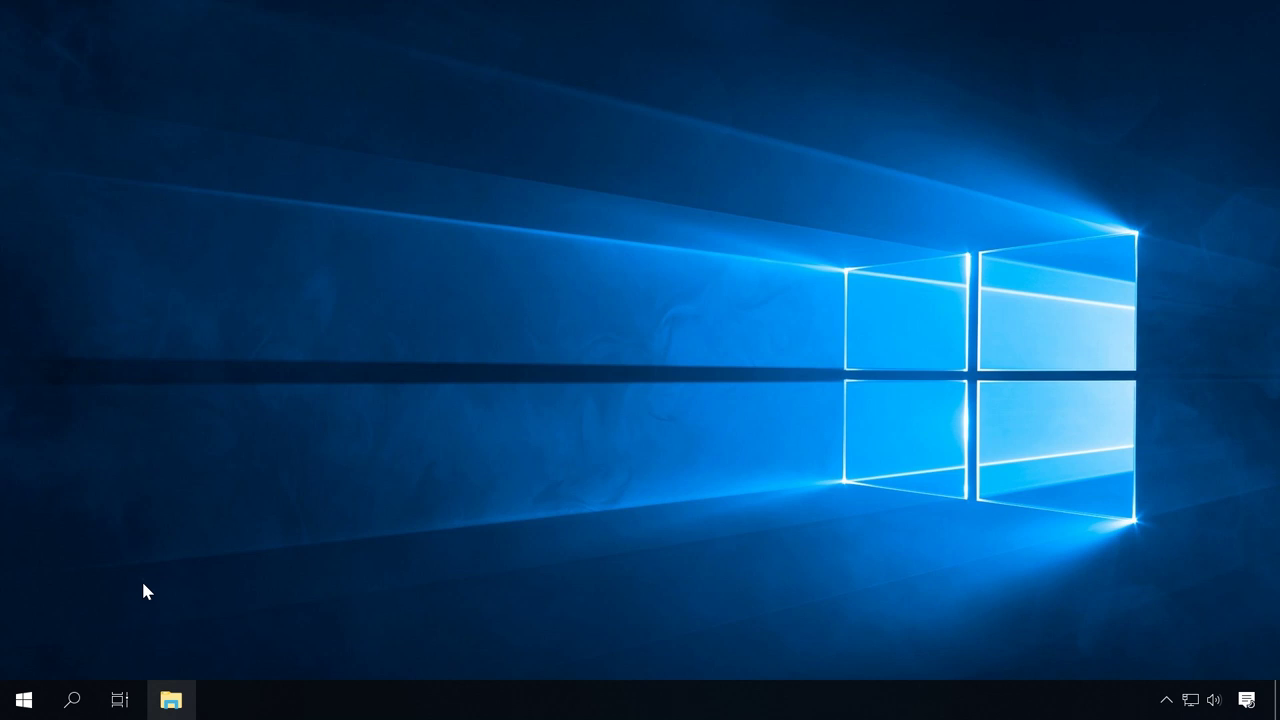
- Search for System and open the System window with the computer's basic information
left_click(64, 700)
type("sy")
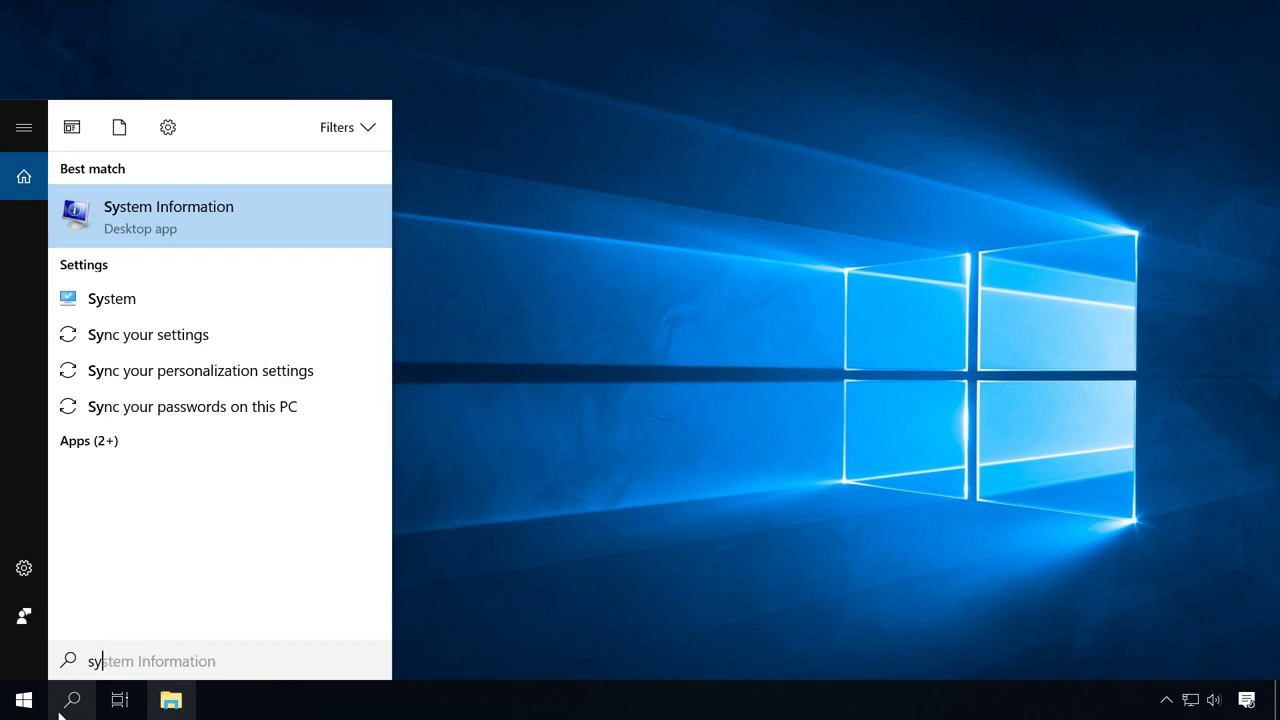
left_click(116, 302)
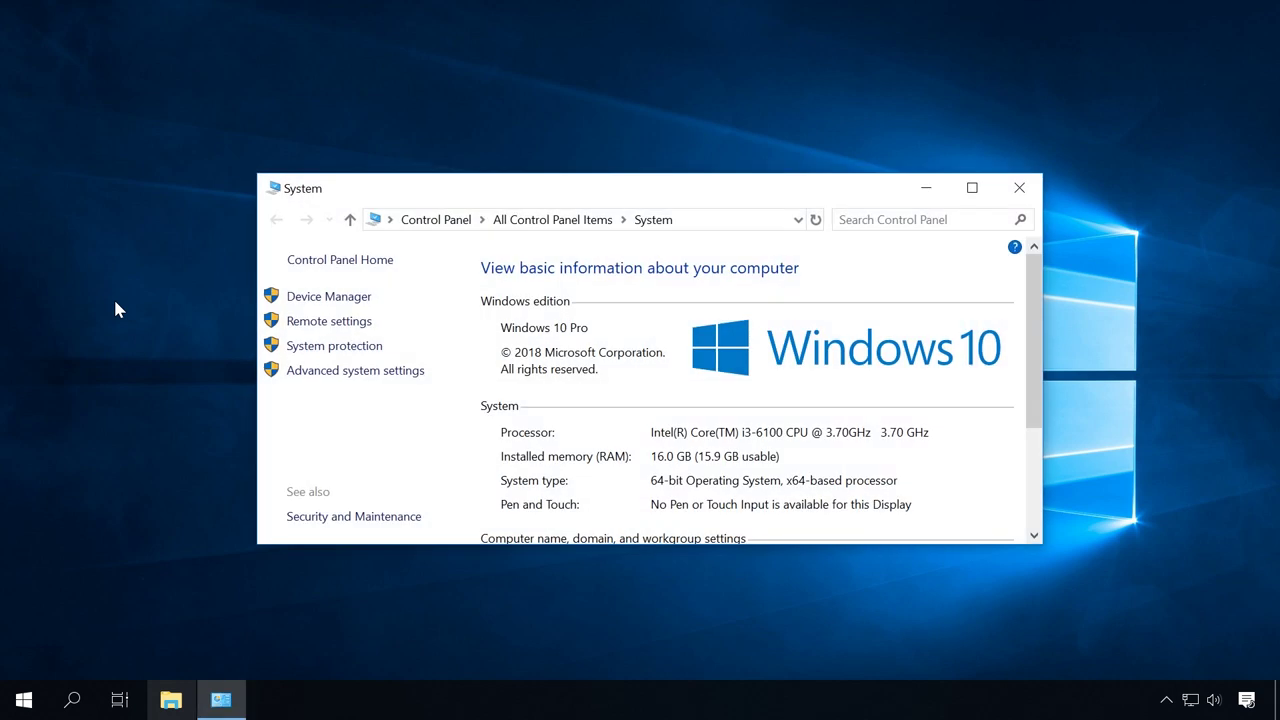
- Set the visual effects in the advanced system performance options to Adjust for best performance
left_click(325, 372)
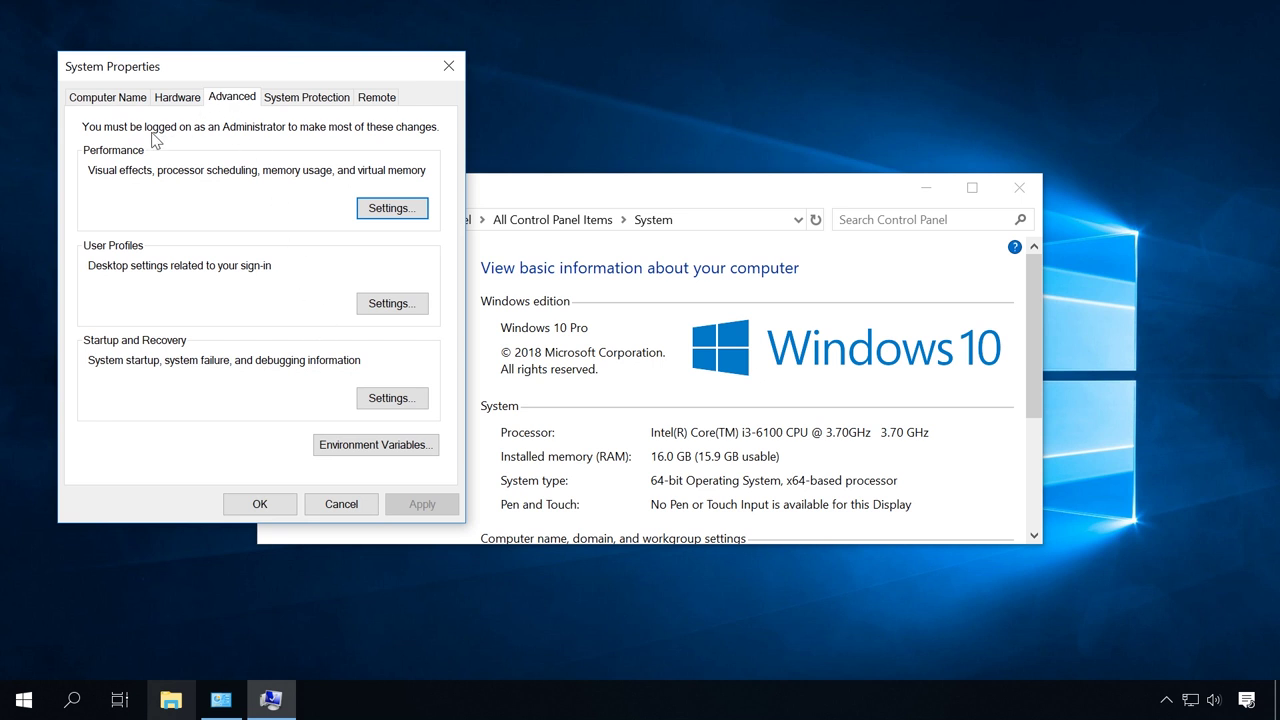
left_click(386, 212)
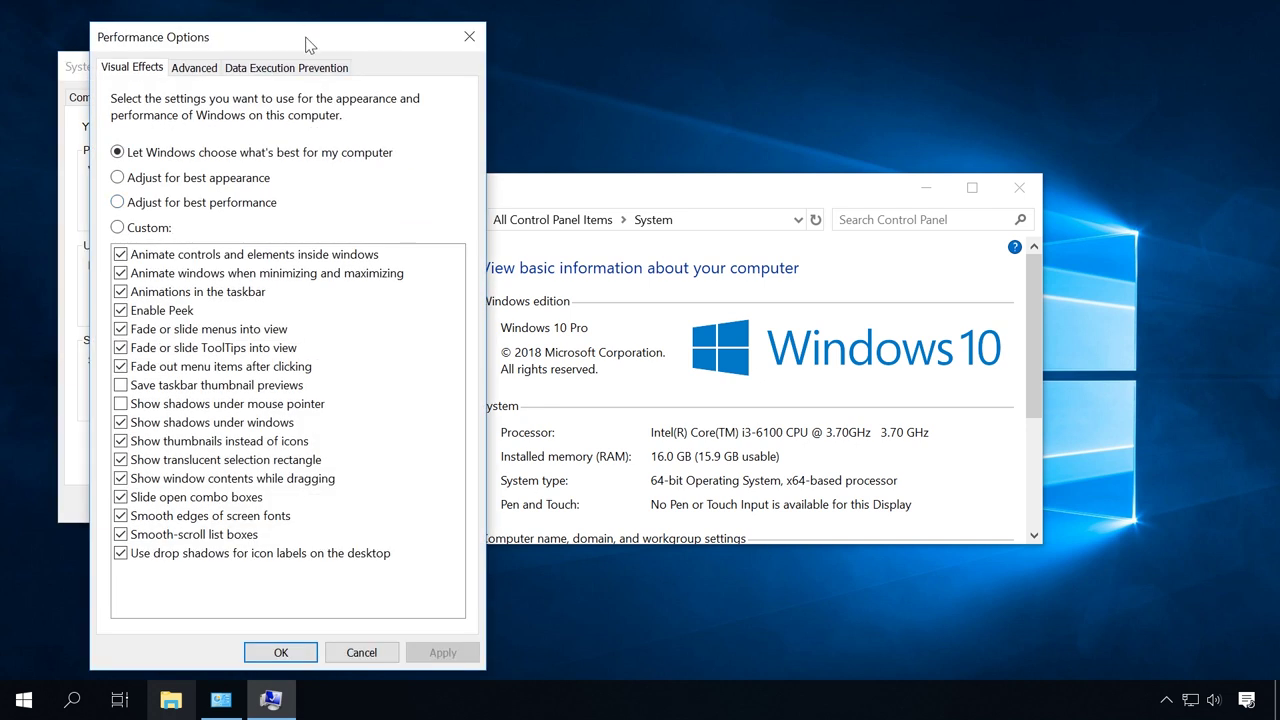
left_click_drag(300, 36, 612, 36)
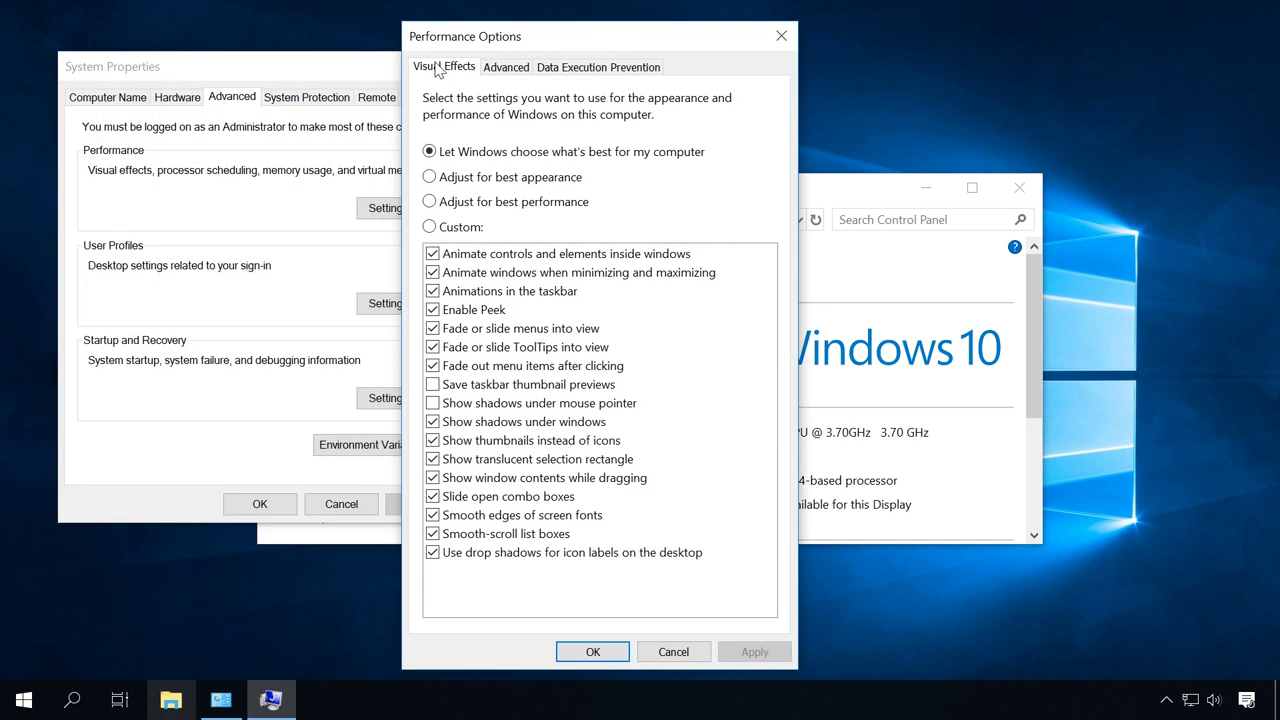
left_click(469, 180)
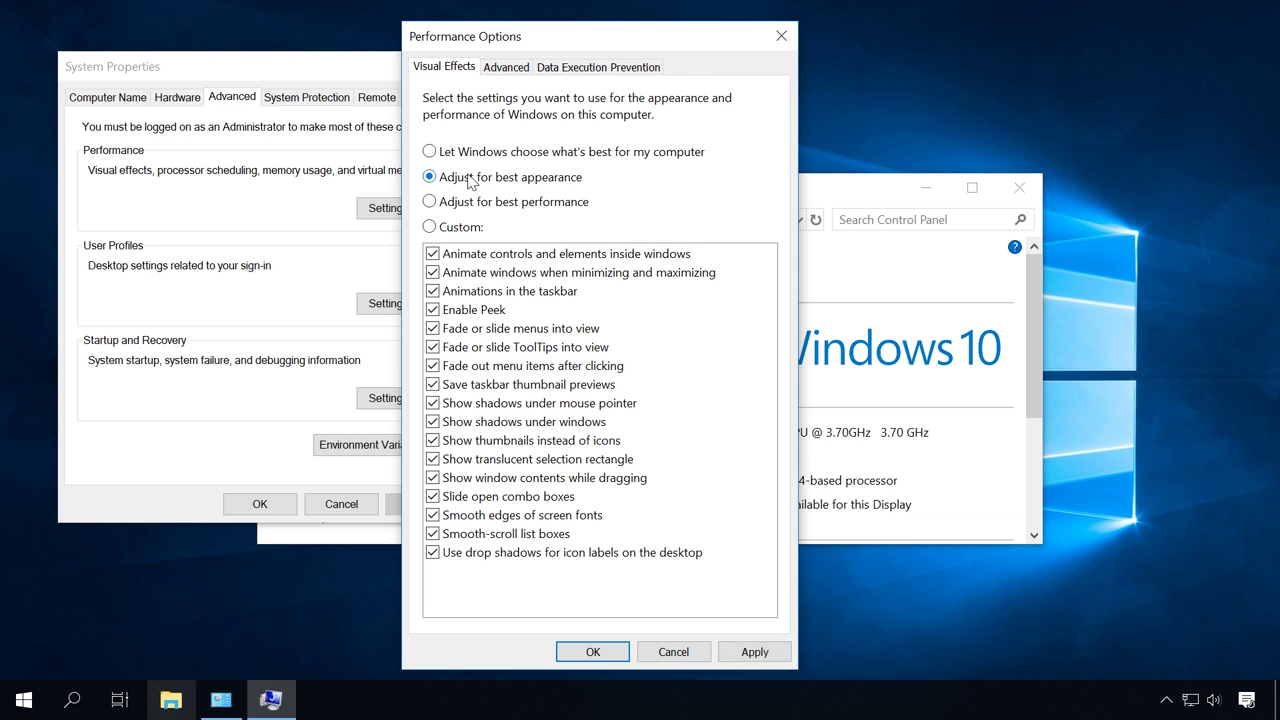
left_click(466, 204)
left_click(754, 651)
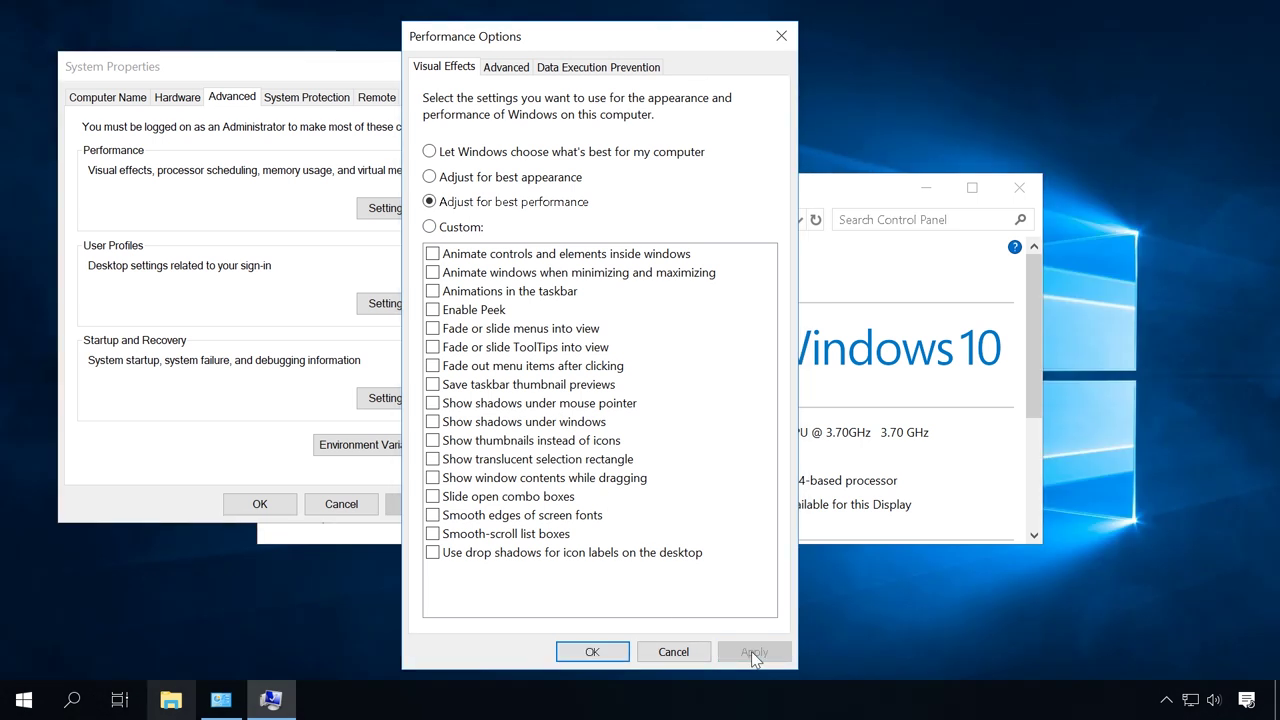
left_click(580, 652)
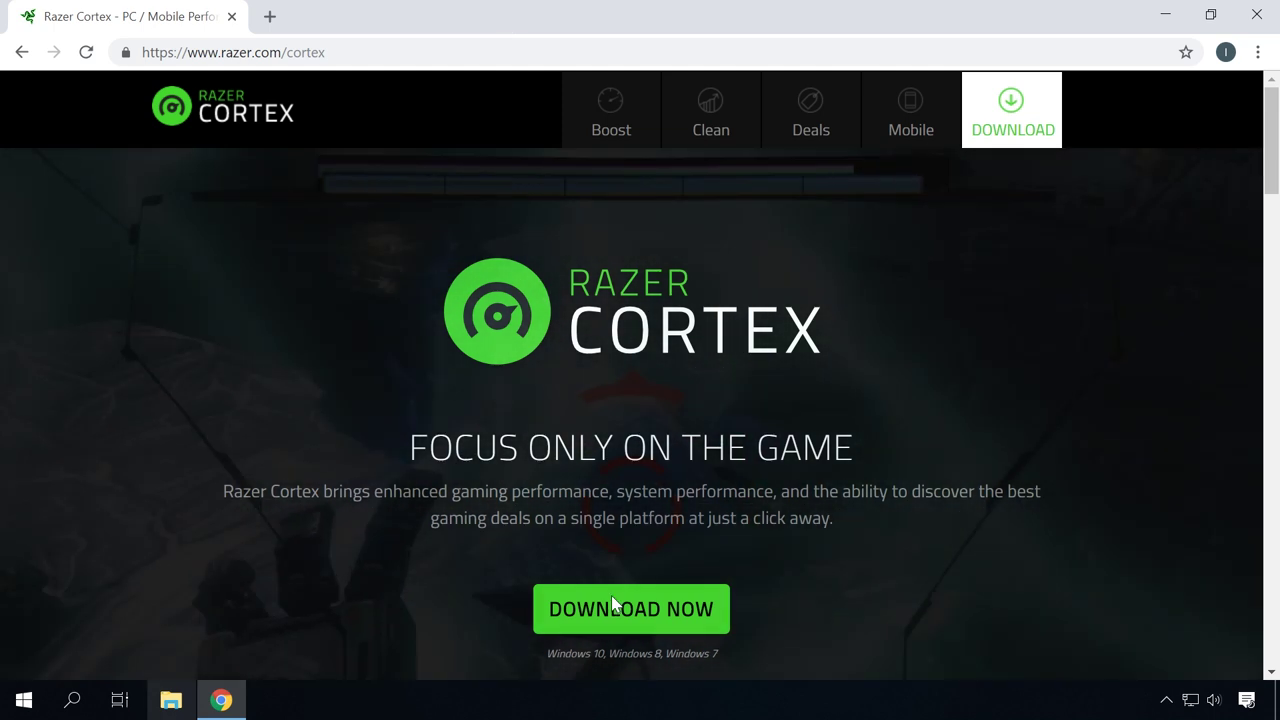
- Download RazerCortexInstaller.exe from the Razer Cortex website and run it to install the program
left_click(611, 598)
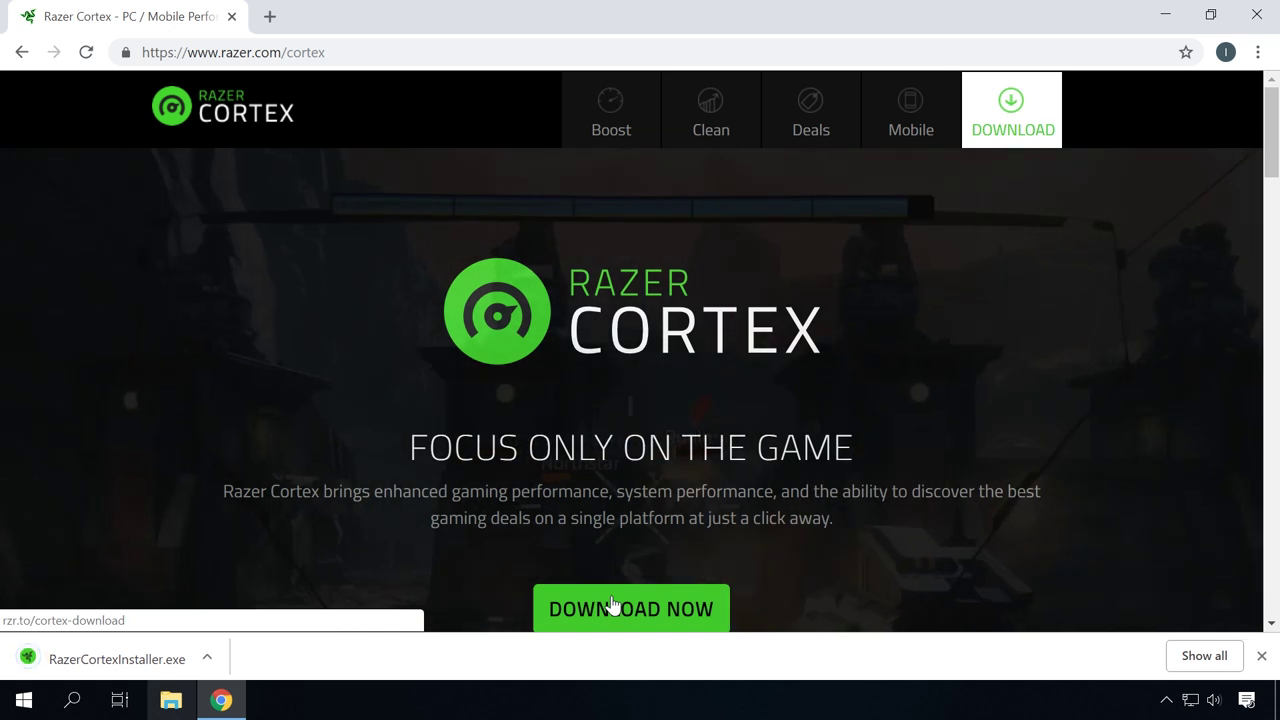
left_click(148, 662)
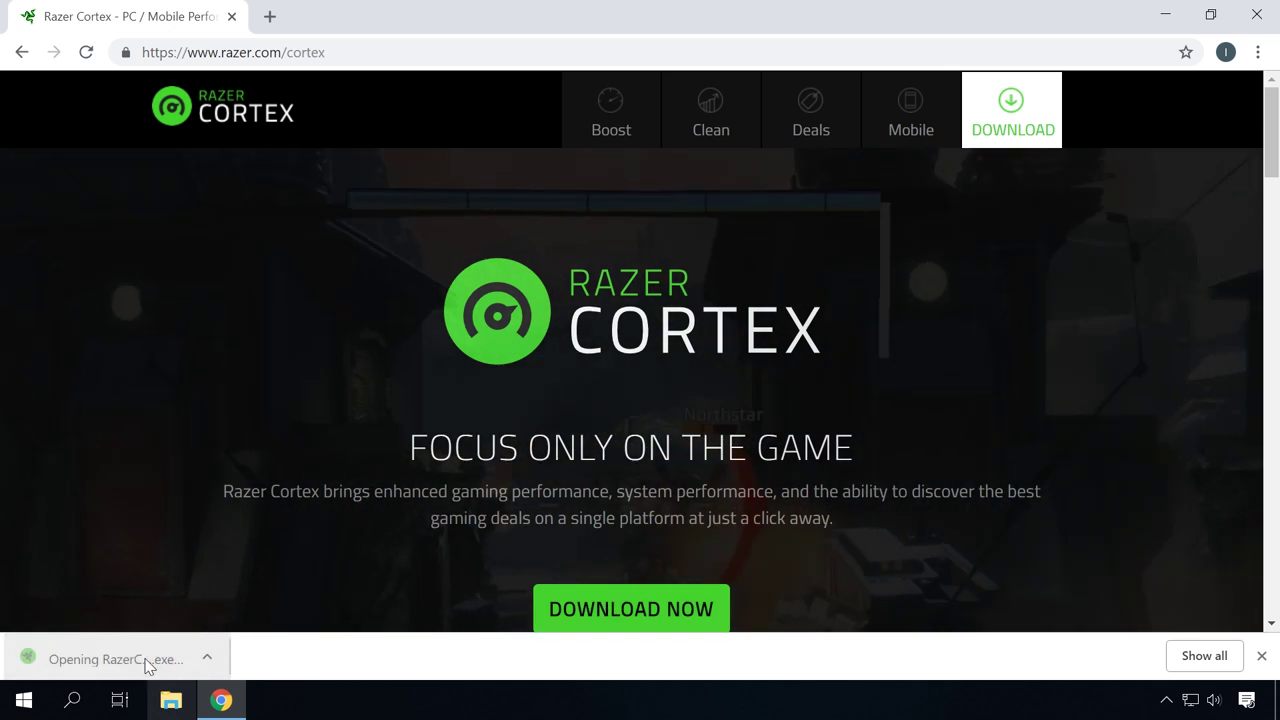
left_click(502, 486)
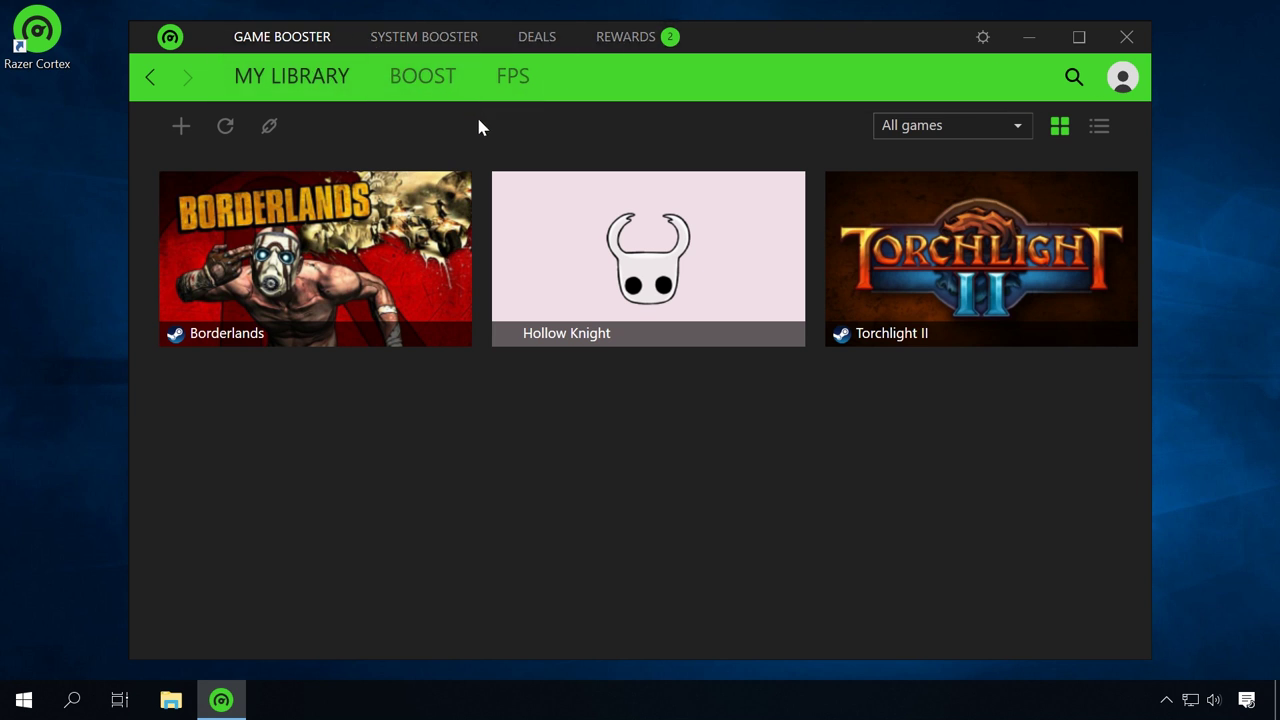
- Open the details of Razer Cortex's System Booster and scan the PC for possible optimizations
left_click(447, 52)
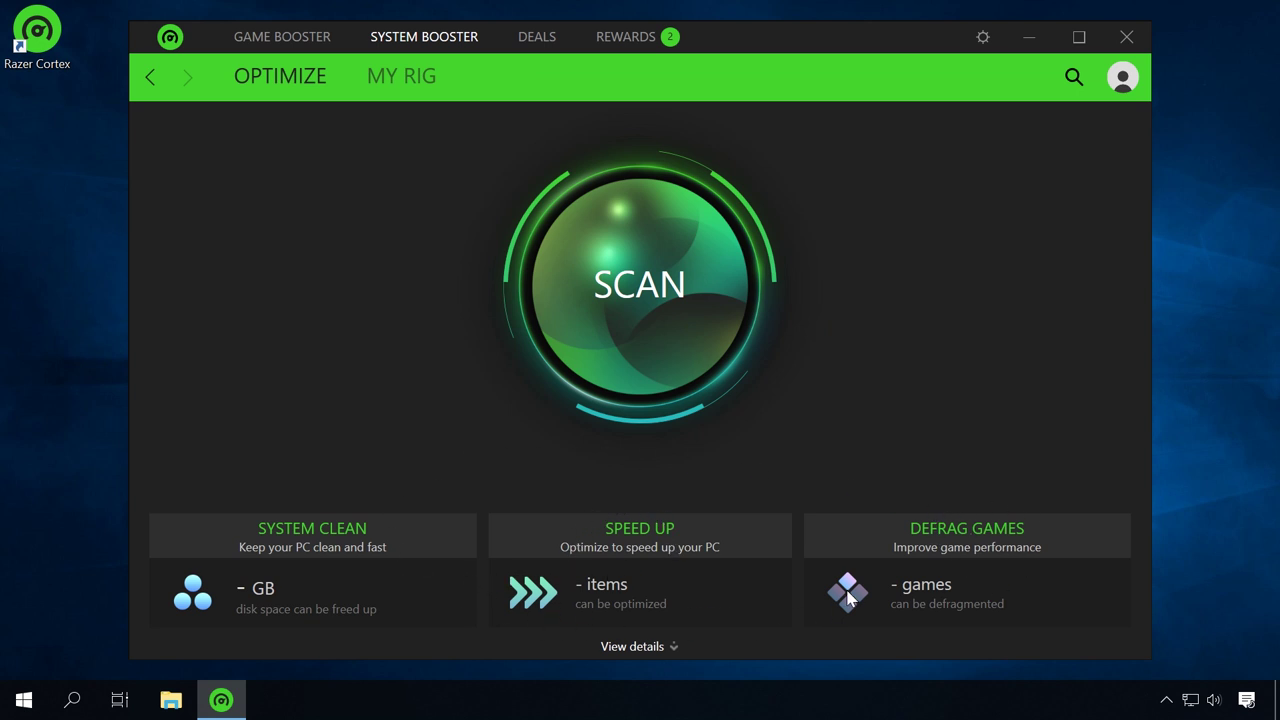
left_click(652, 648)
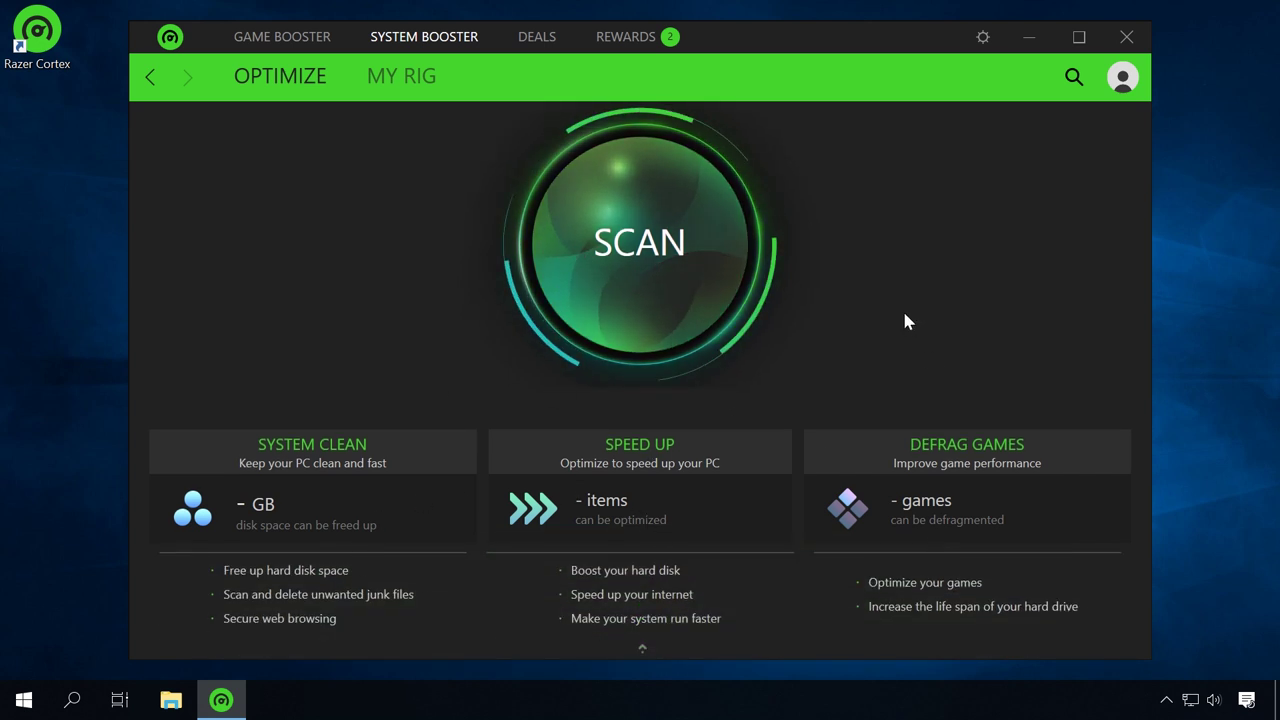
left_click(637, 246)
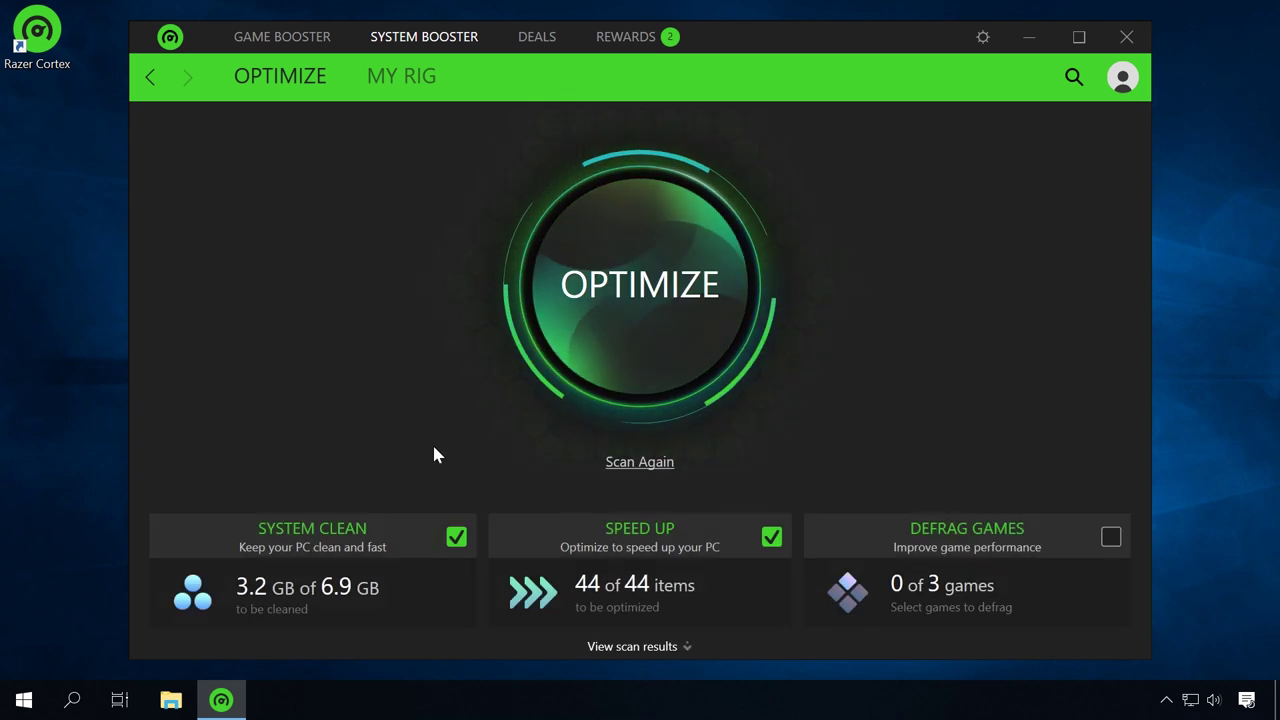
- In the System Clean scan results, exclude the System and Game platform categories from the cleanup
left_click(637, 646)
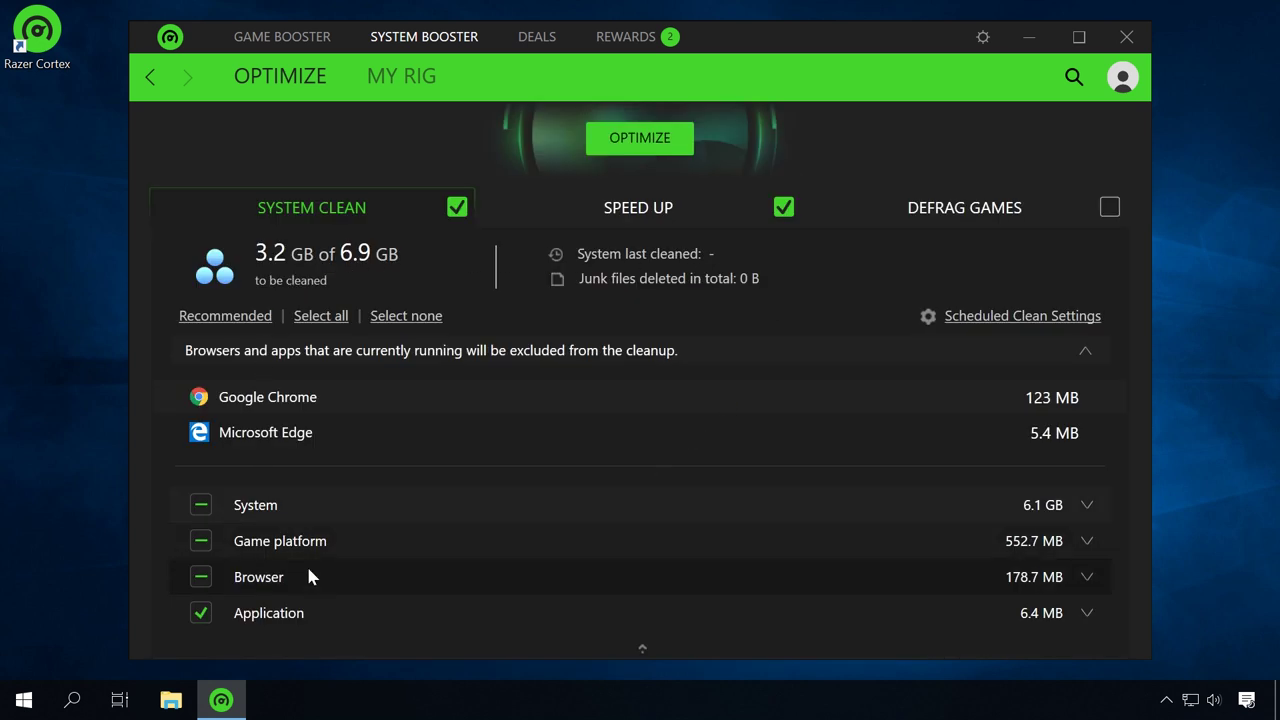
left_click(200, 504)
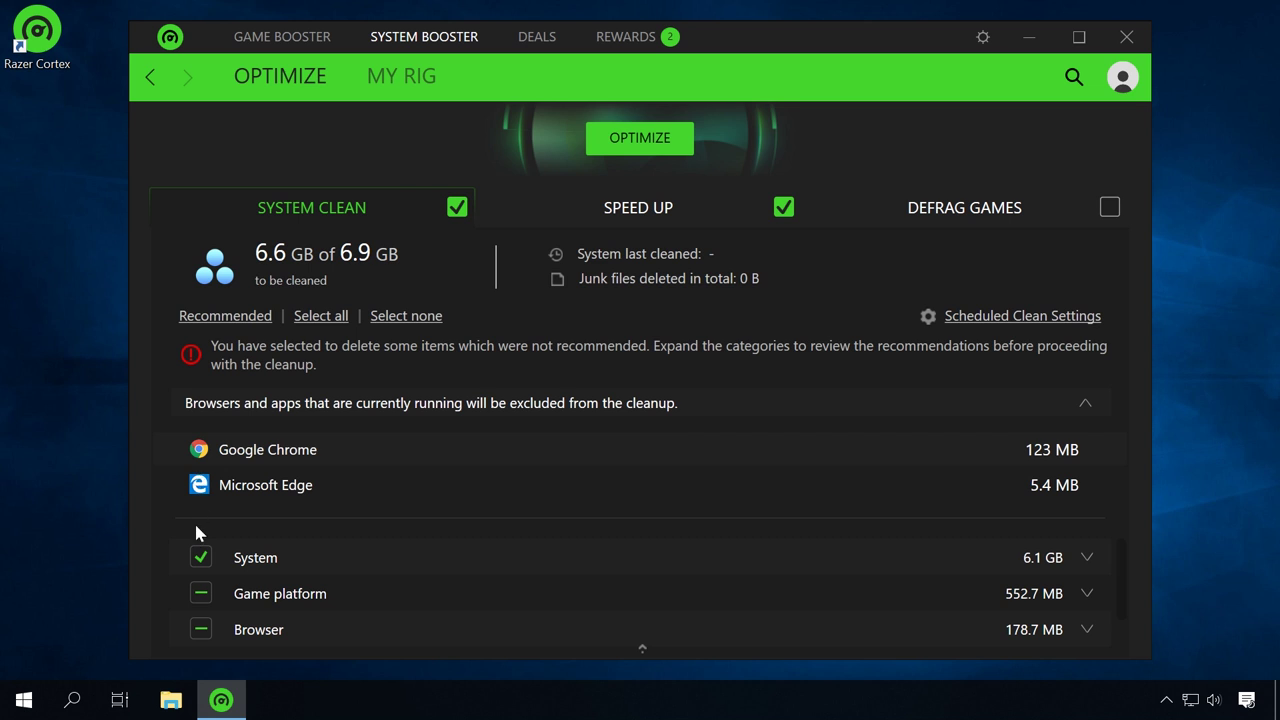
left_click(200, 594)
left_click(200, 594)
left_click(200, 557)
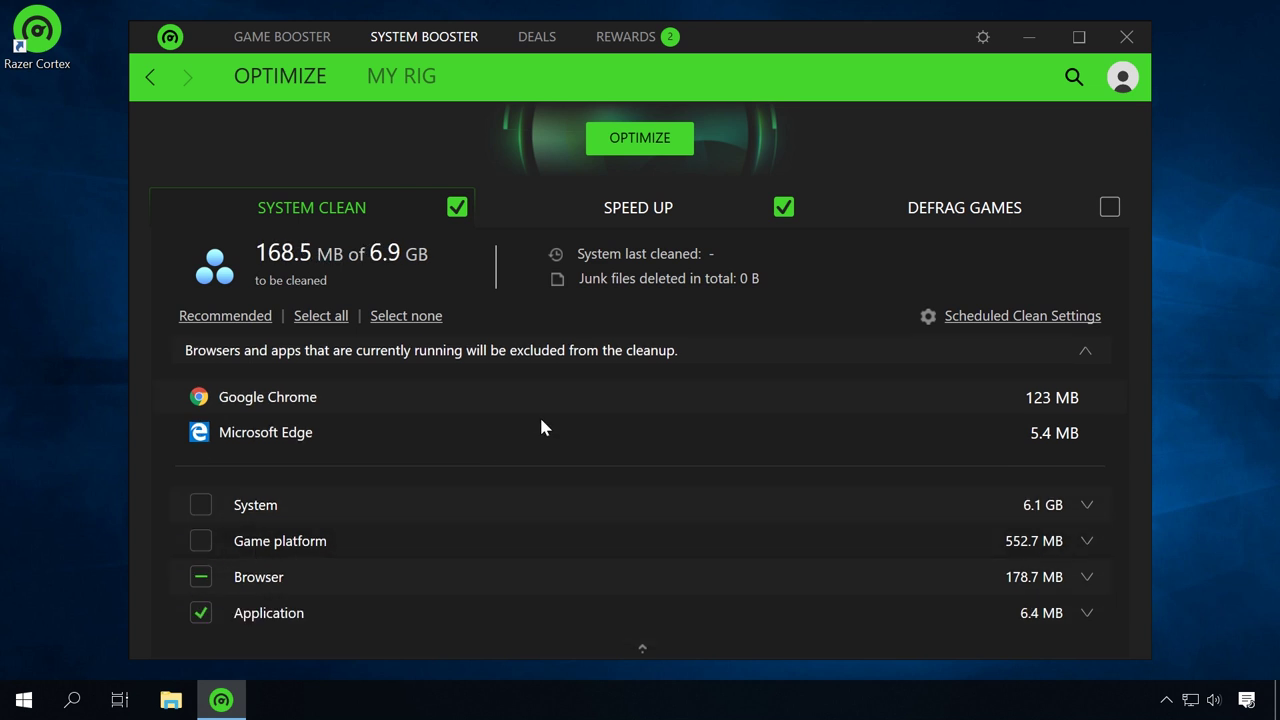
- Review the Speed Up and Defrag Games scan results and return to the optimization overview
left_click(659, 216)
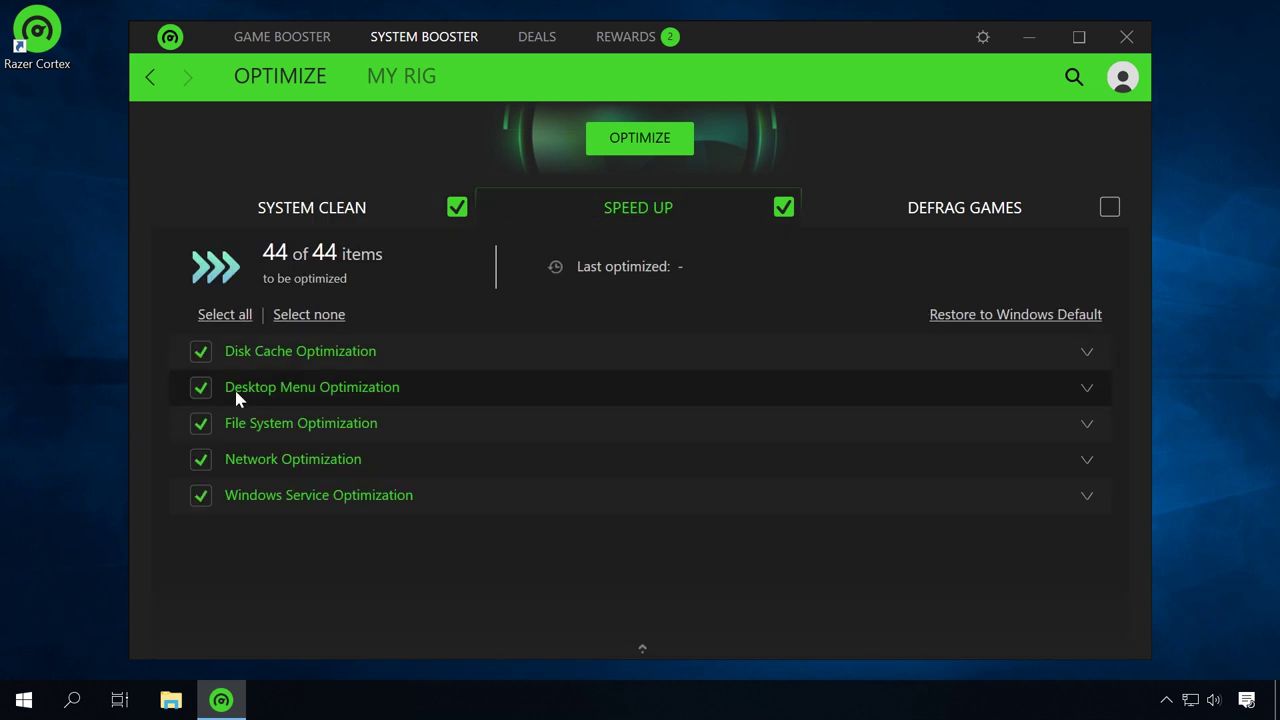
left_click(963, 210)
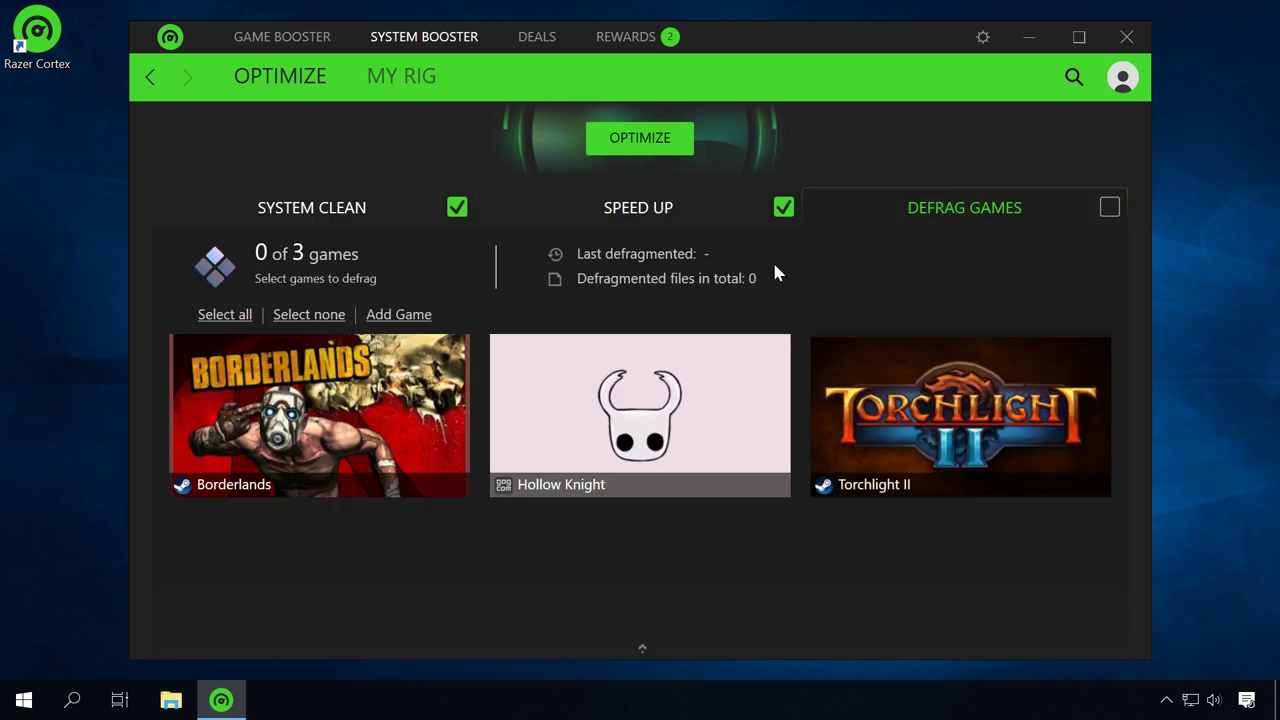
scroll(470, 148, "up", 5)
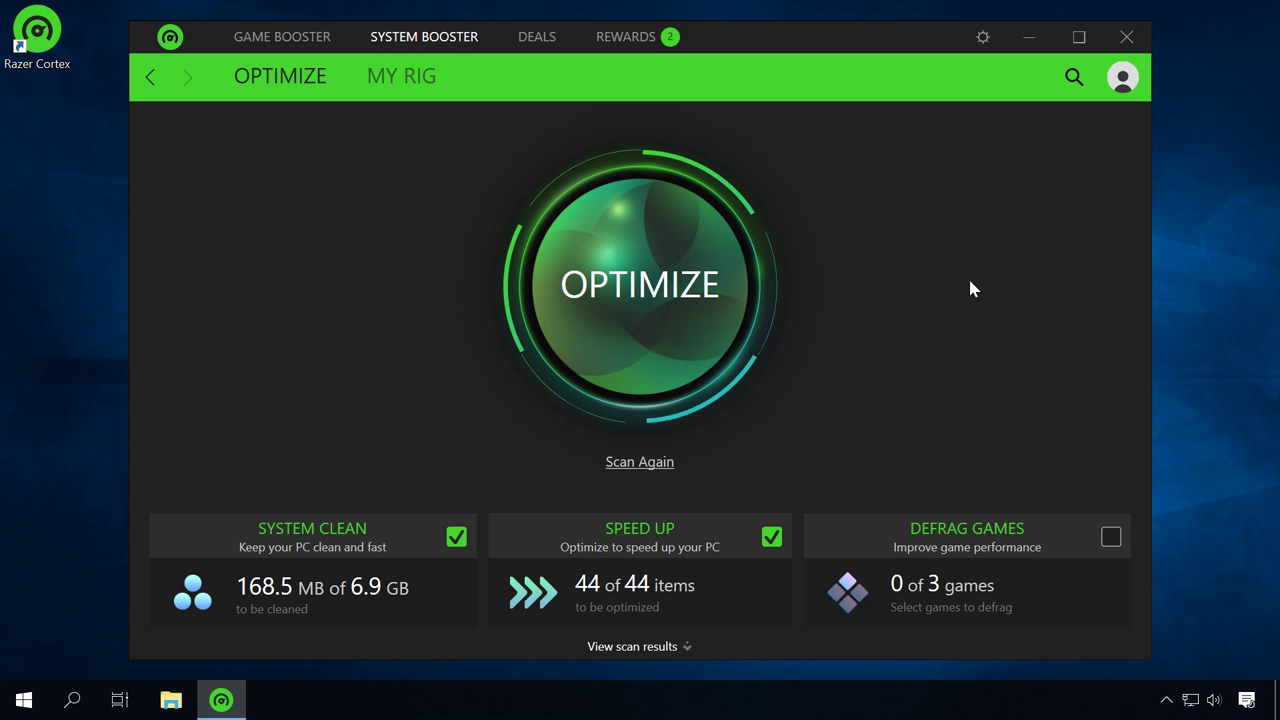
- Open the Game Booster library and view how to browse for a game to add, leaving without adding one
left_click(293, 40)
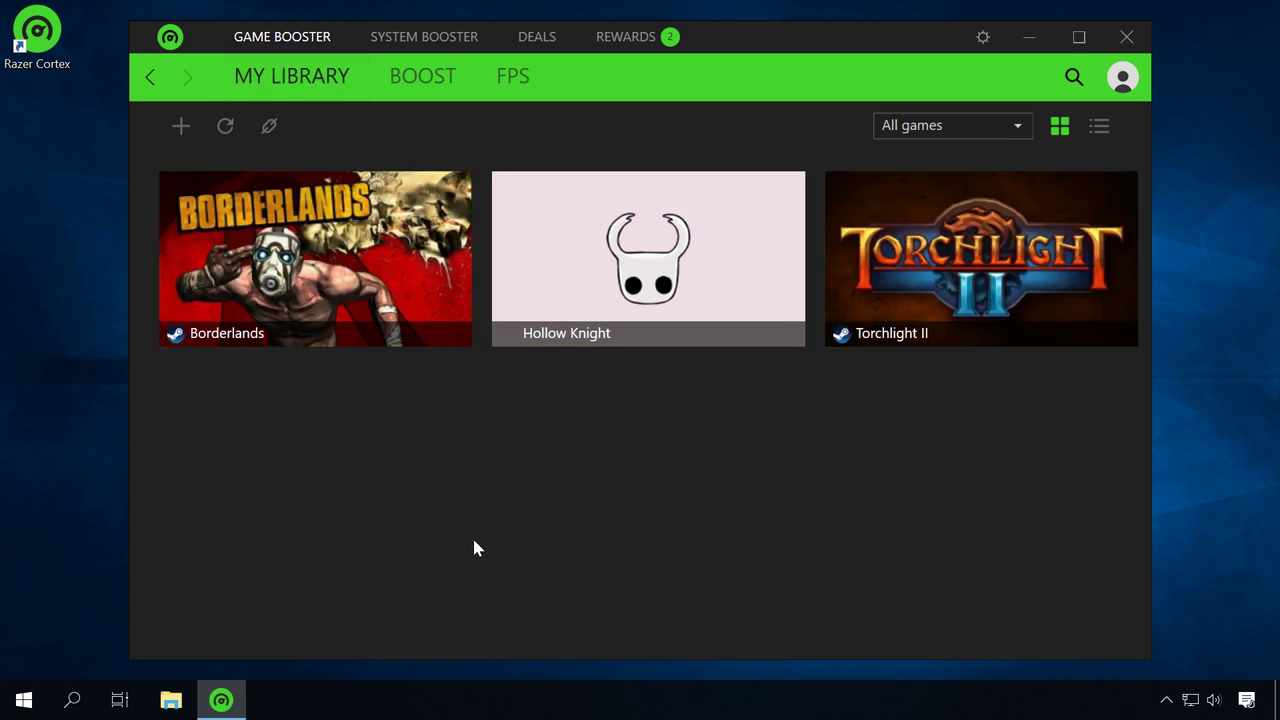
left_click(183, 127)
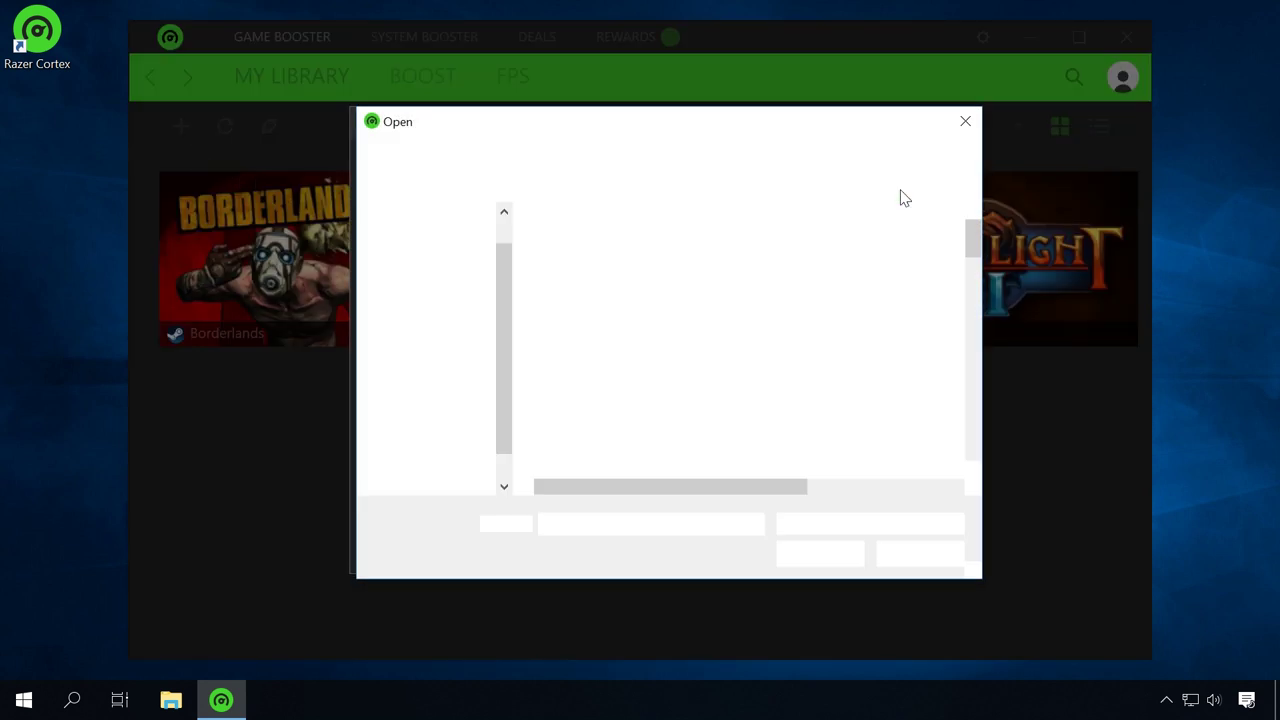
scroll(610, 320, "down", 3)
scroll(612, 322, "down", 5)
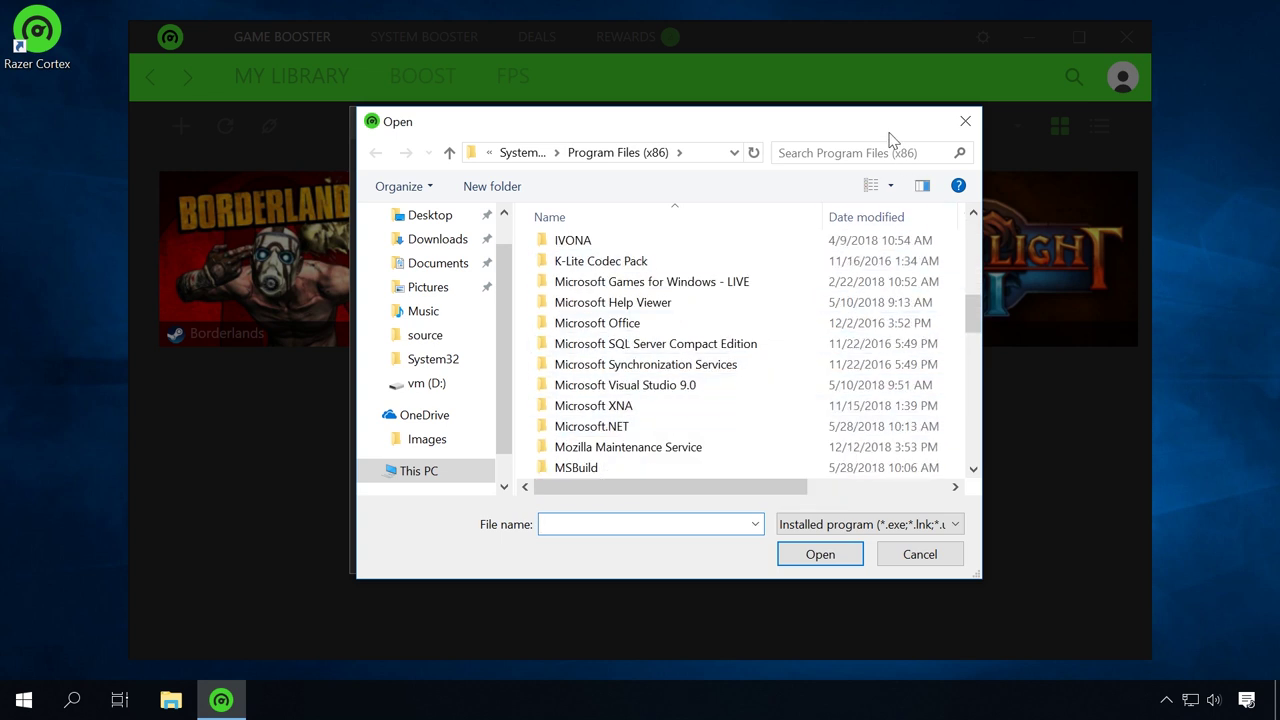
left_click(965, 123)
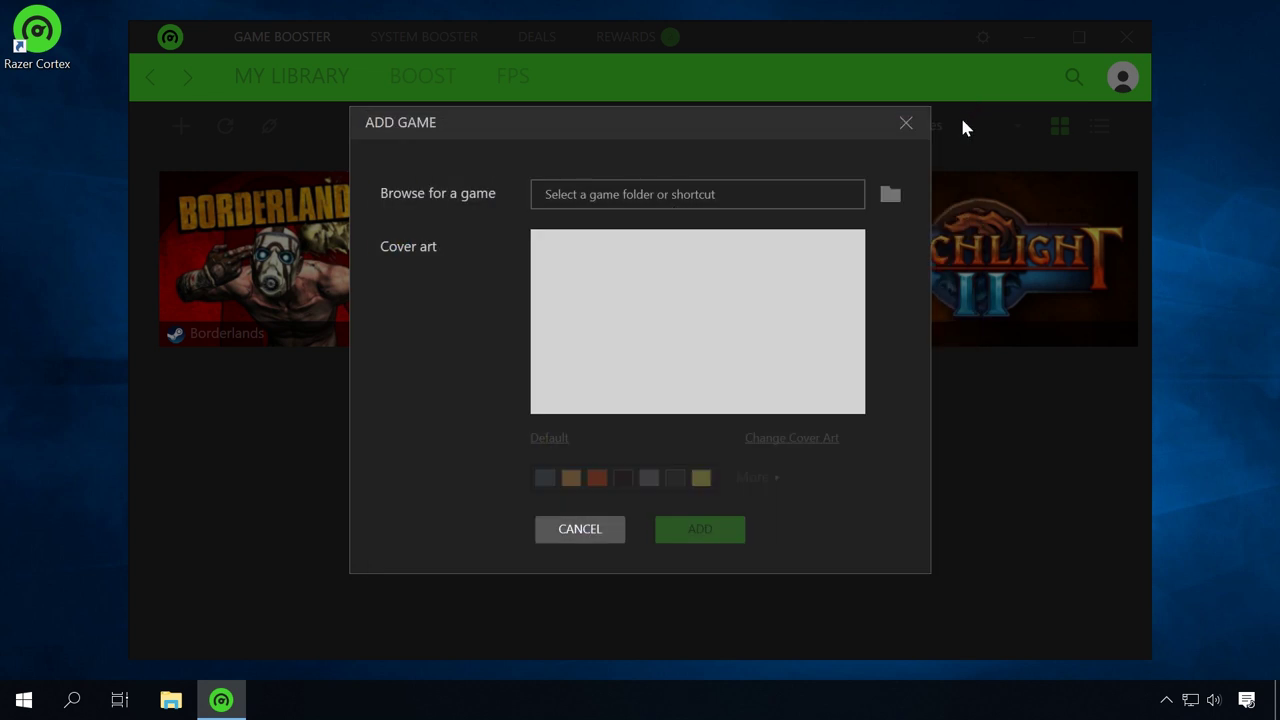
left_click(906, 123)
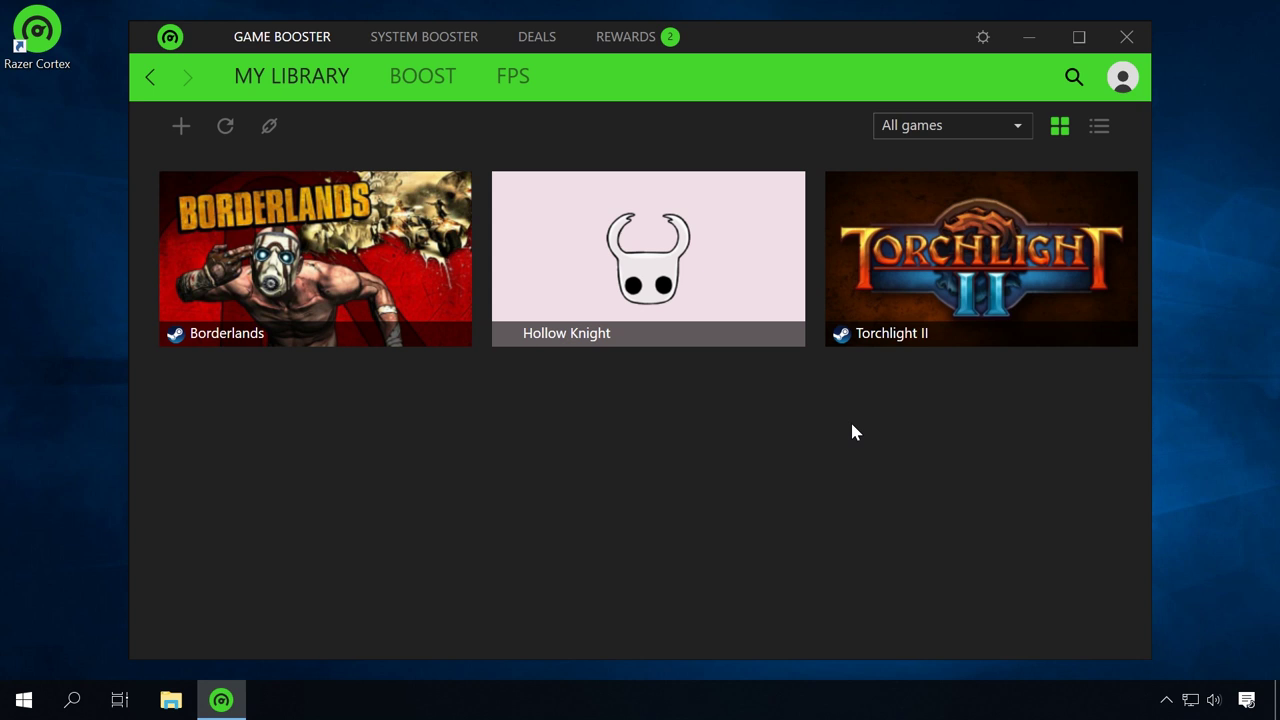
- Launch Torchlight II from the Game Booster library
mouse_move(985, 262)
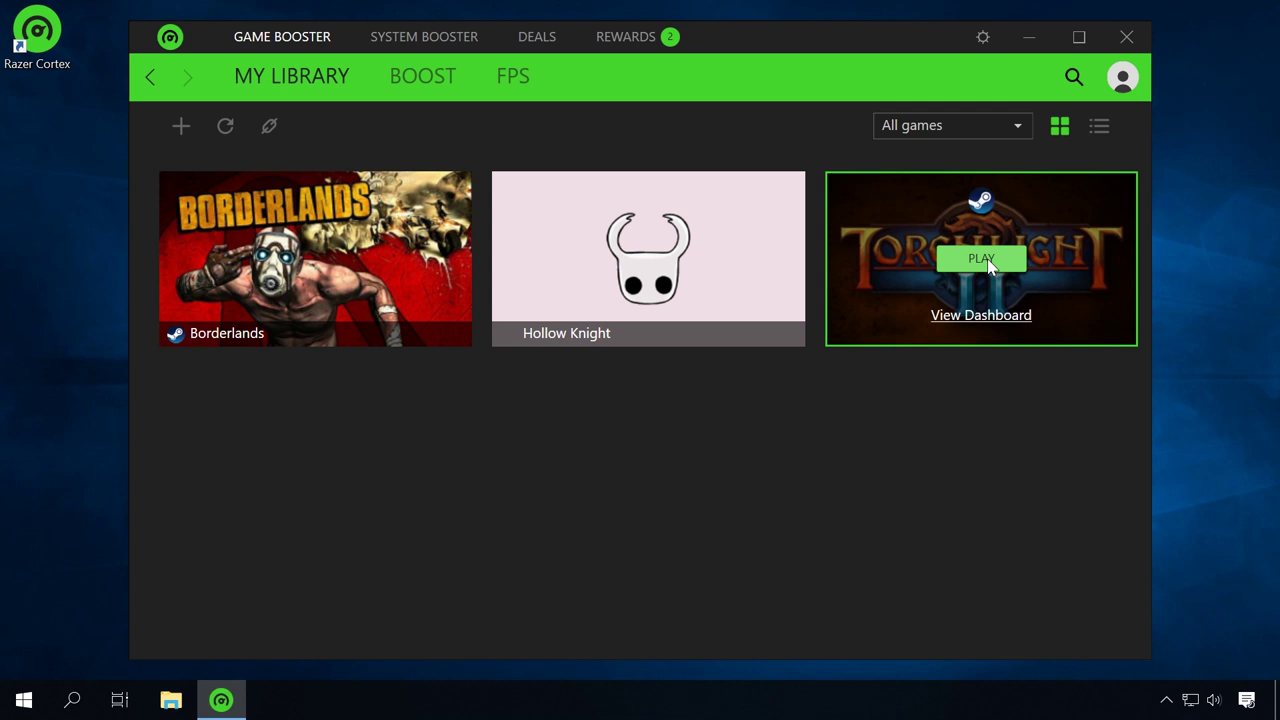
left_click(988, 262)
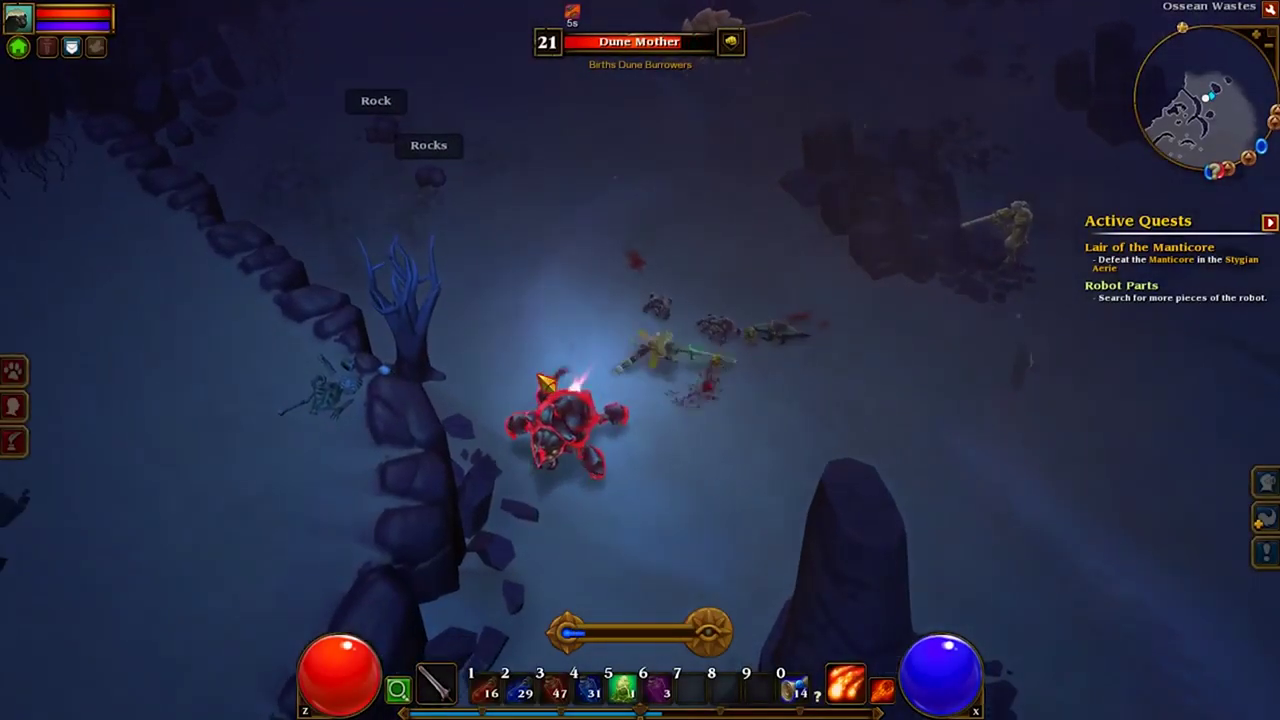
right_click(737, 277)
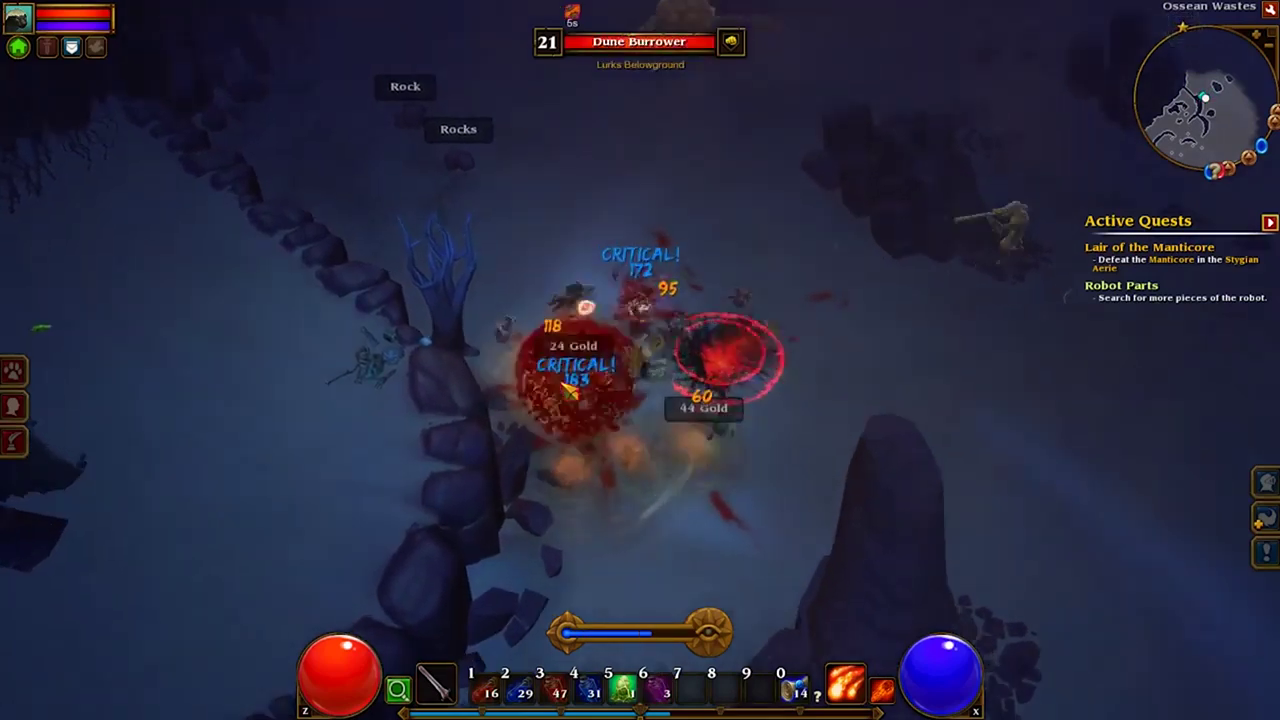
right_click(703, 257)
right_click(843, 268)
right_click(843, 268)
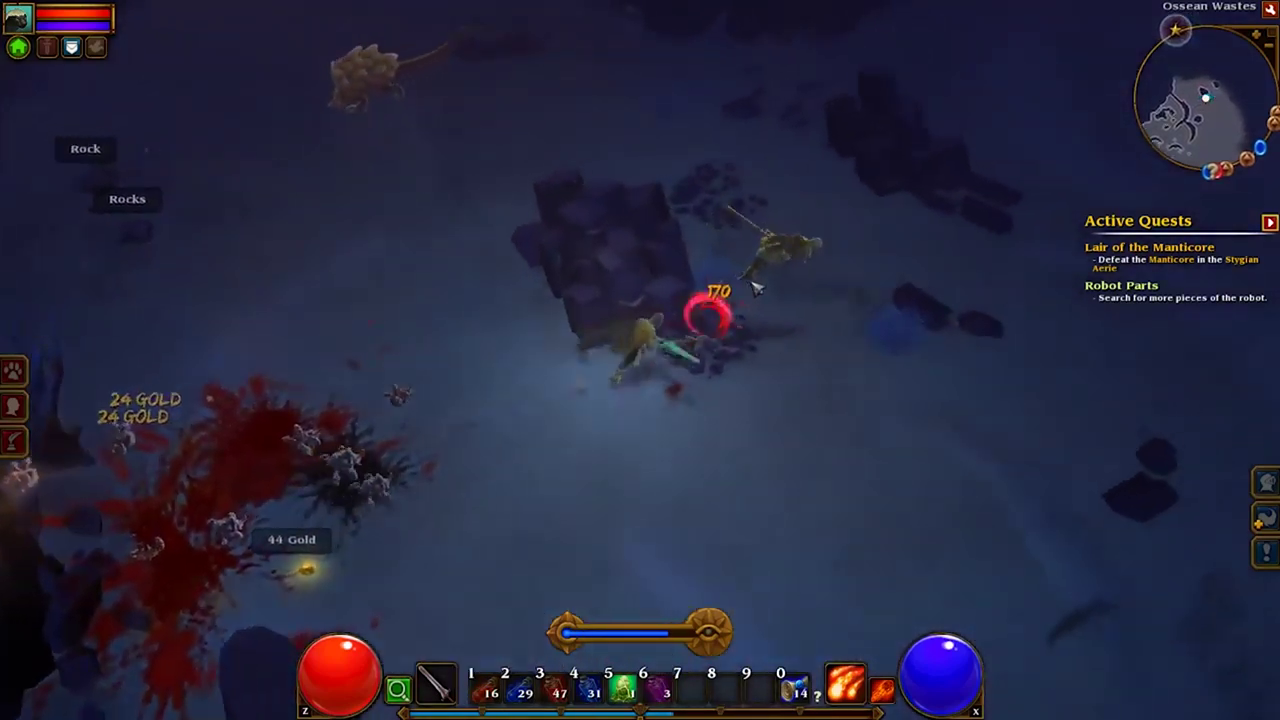
left_click(531, 203)
left_click(341, 258)
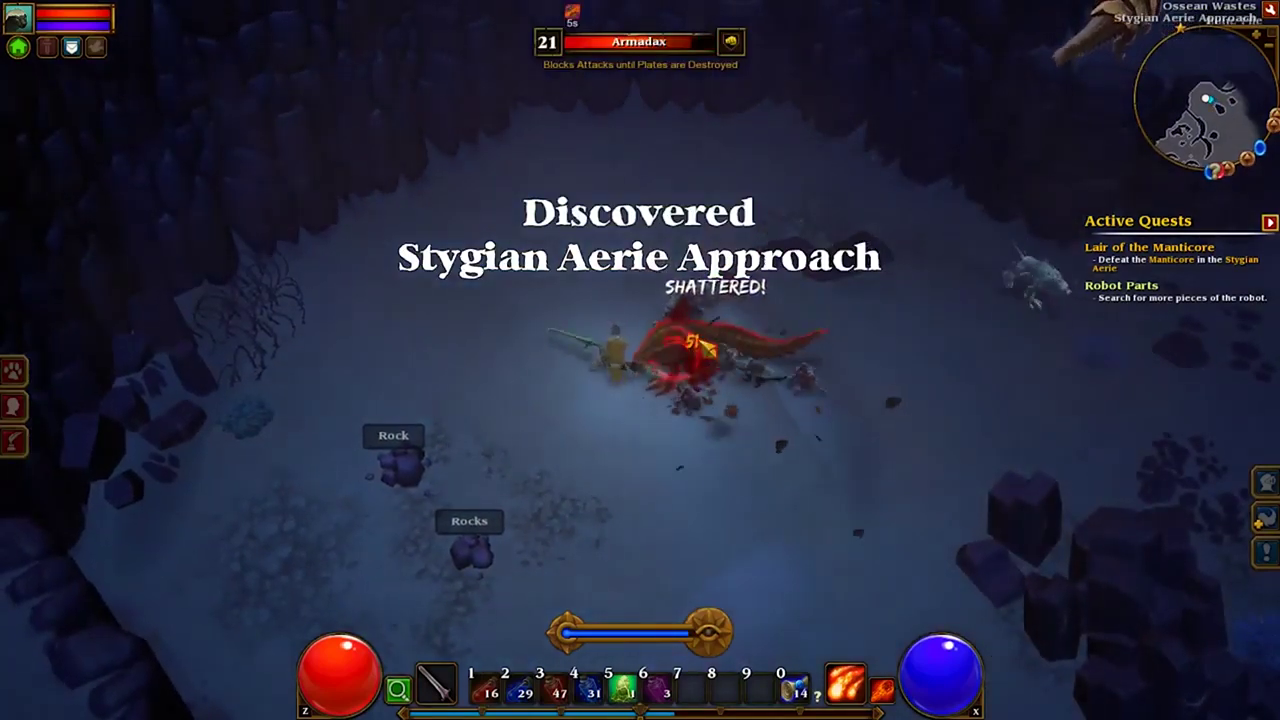
left_click(703, 316)
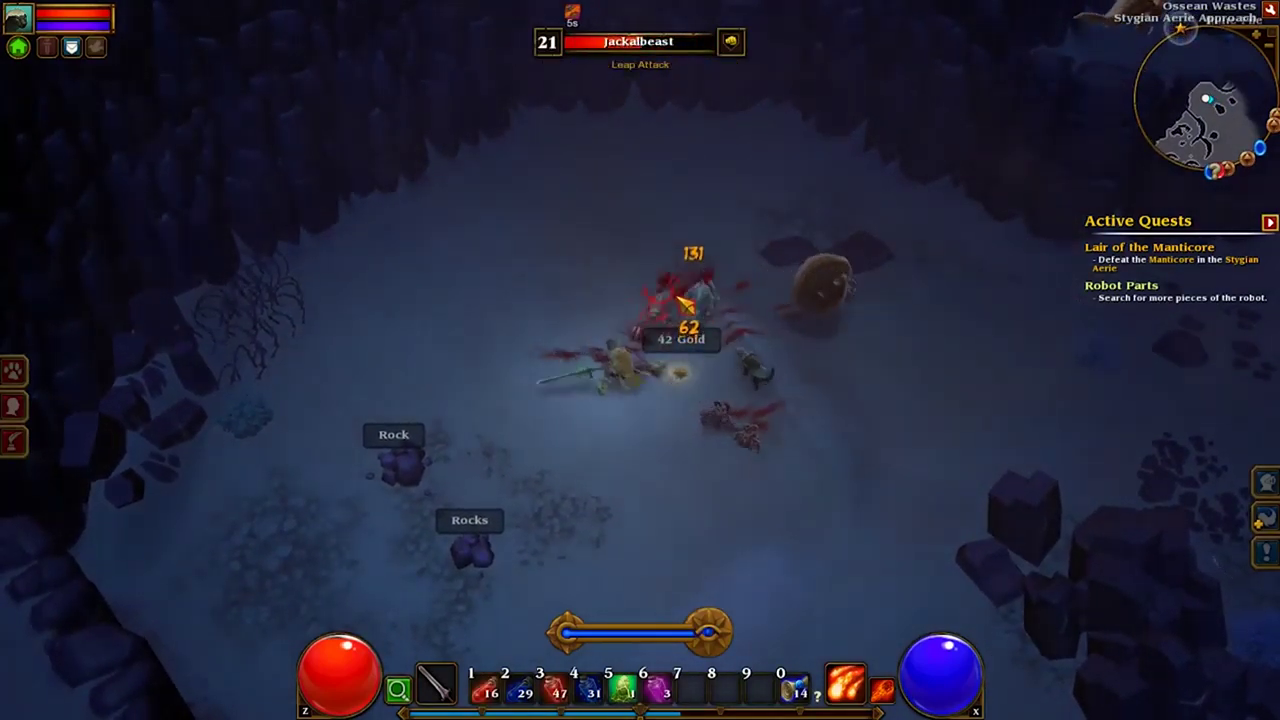
left_click(677, 372)
left_click(537, 491)
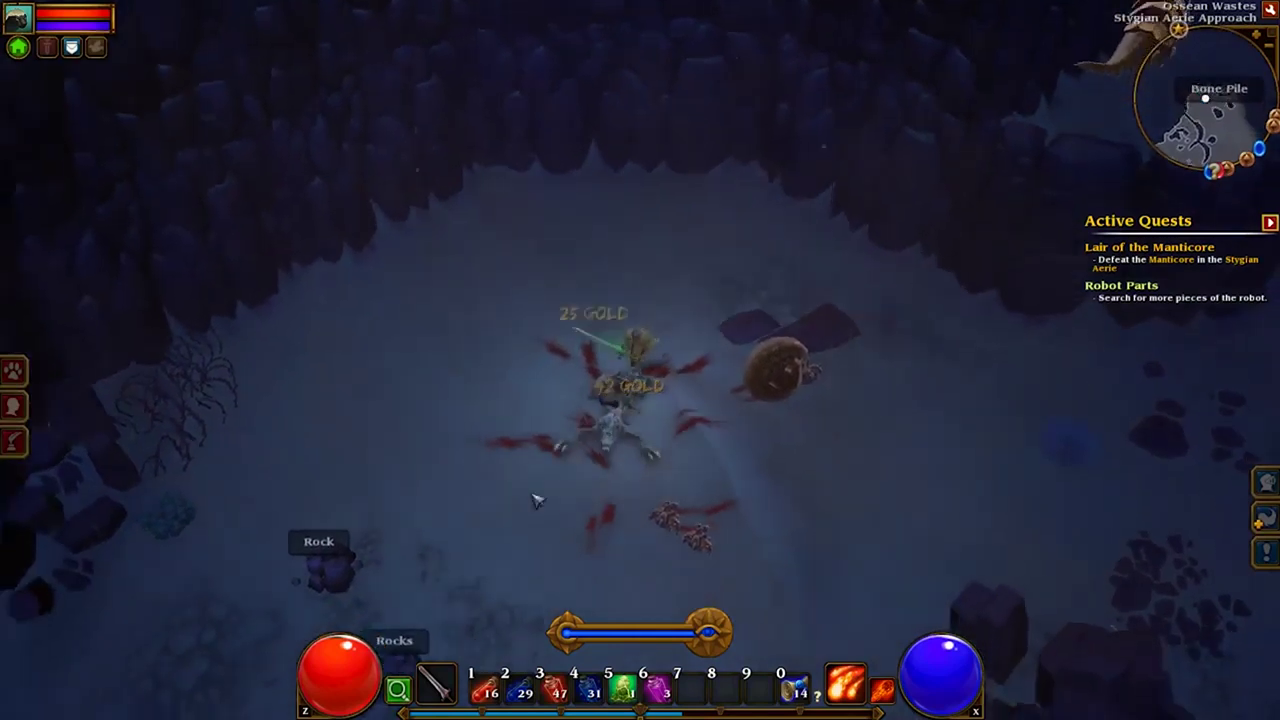
left_click(640, 455)
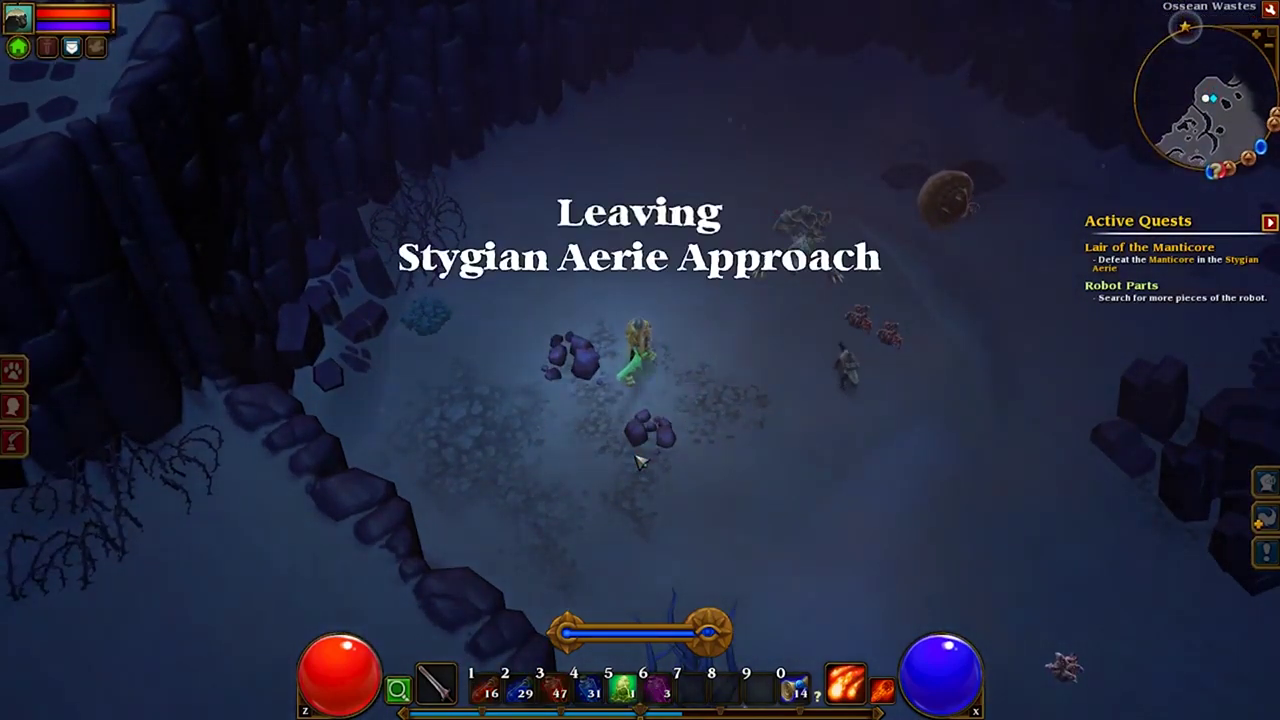
left_click(971, 405)
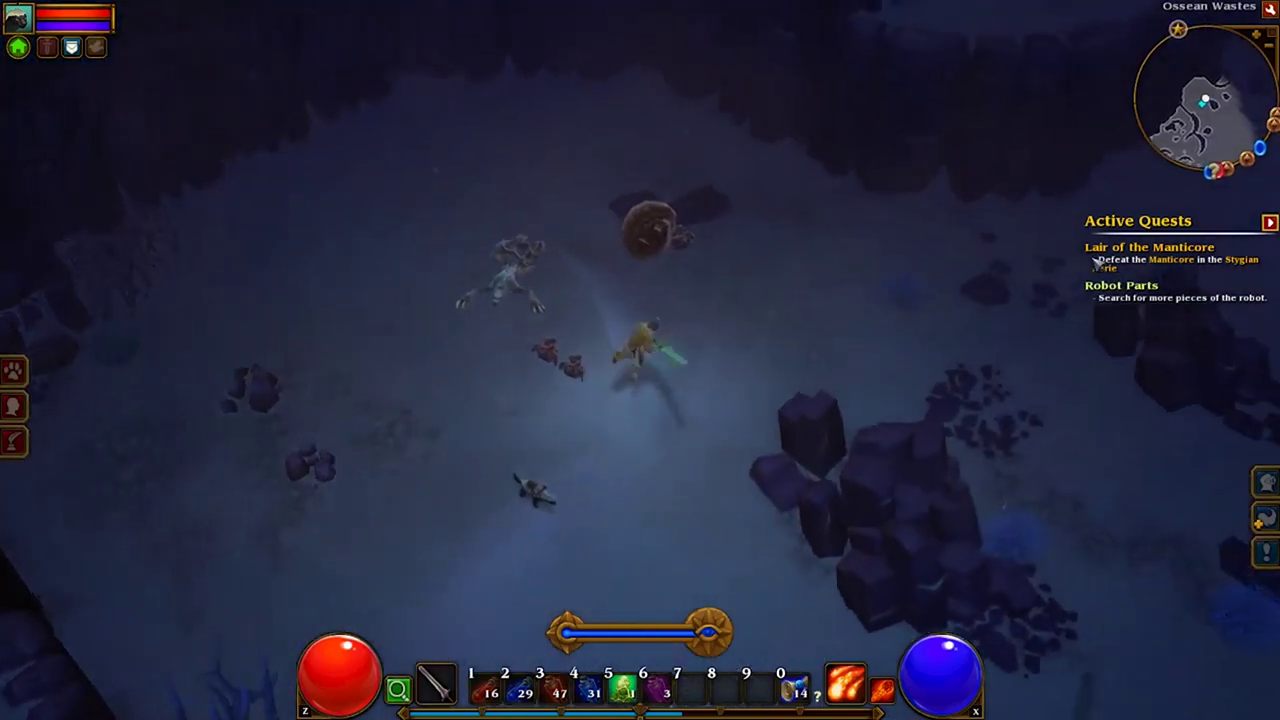
left_click(1040, 235)
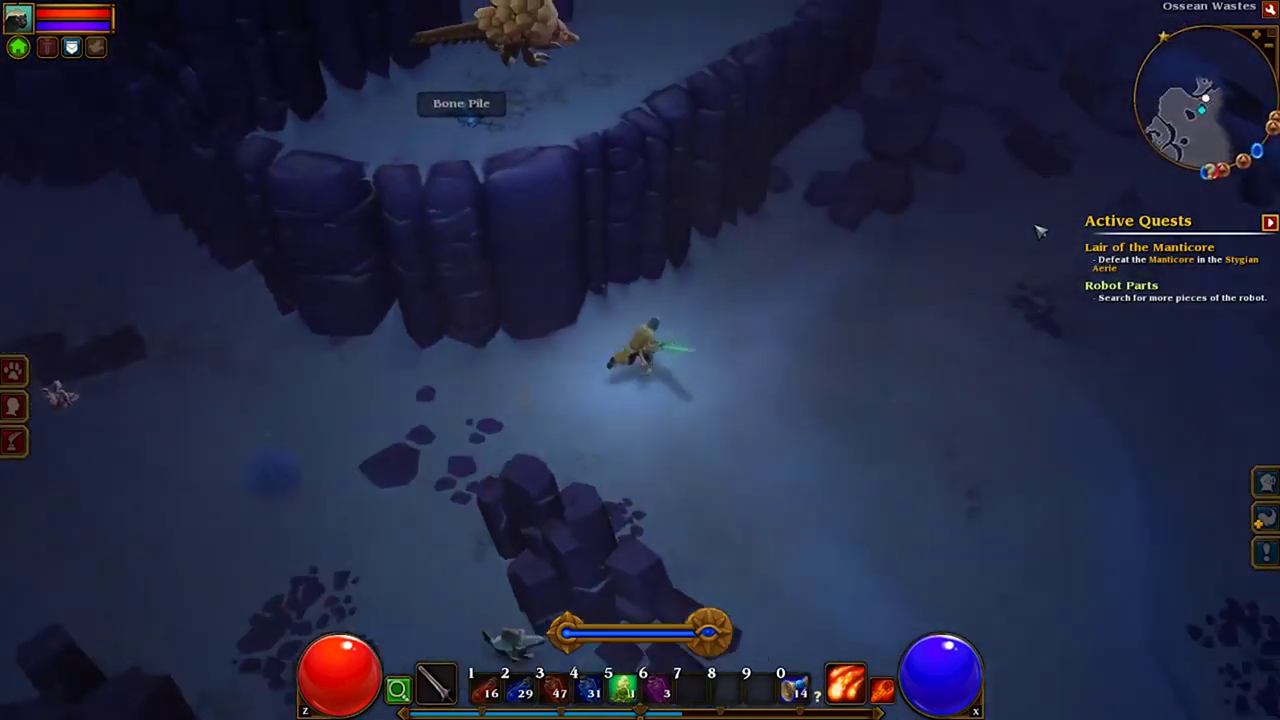
left_click(600, 555)
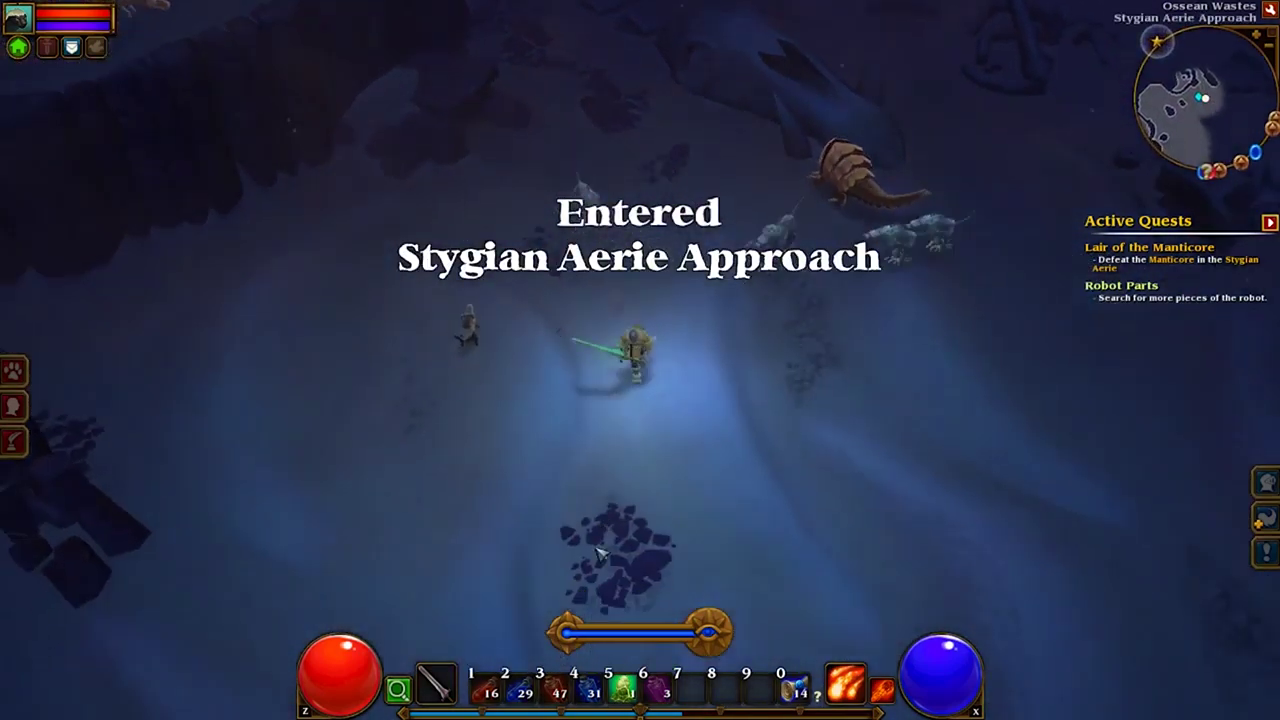
left_click(598, 552)
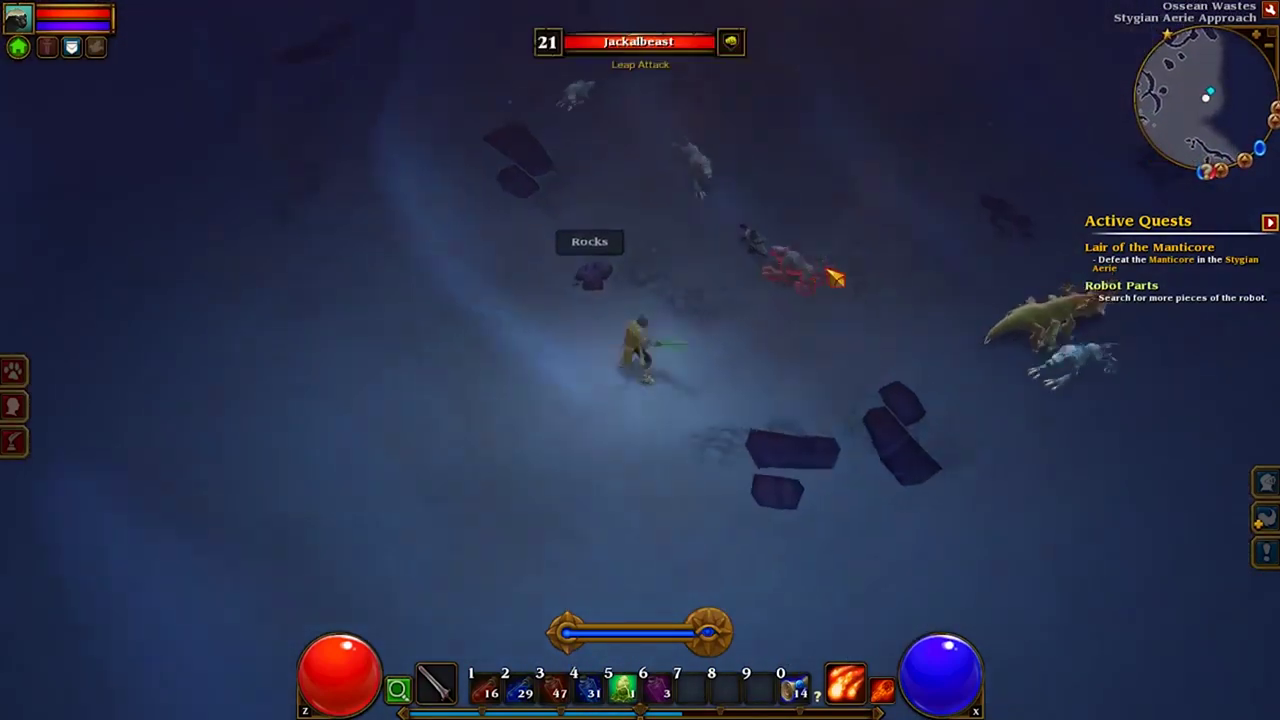
left_click(765, 320)
left_click(765, 320)
left_click(285, 330)
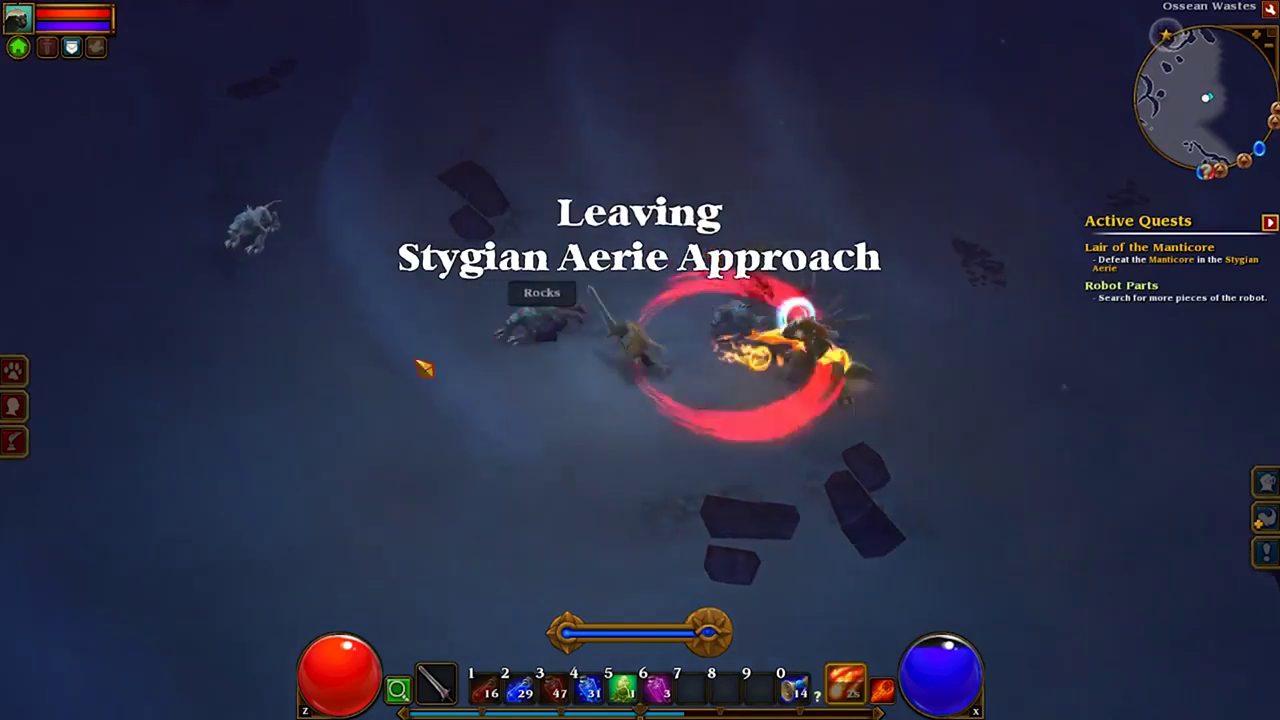
left_click(607, 365)
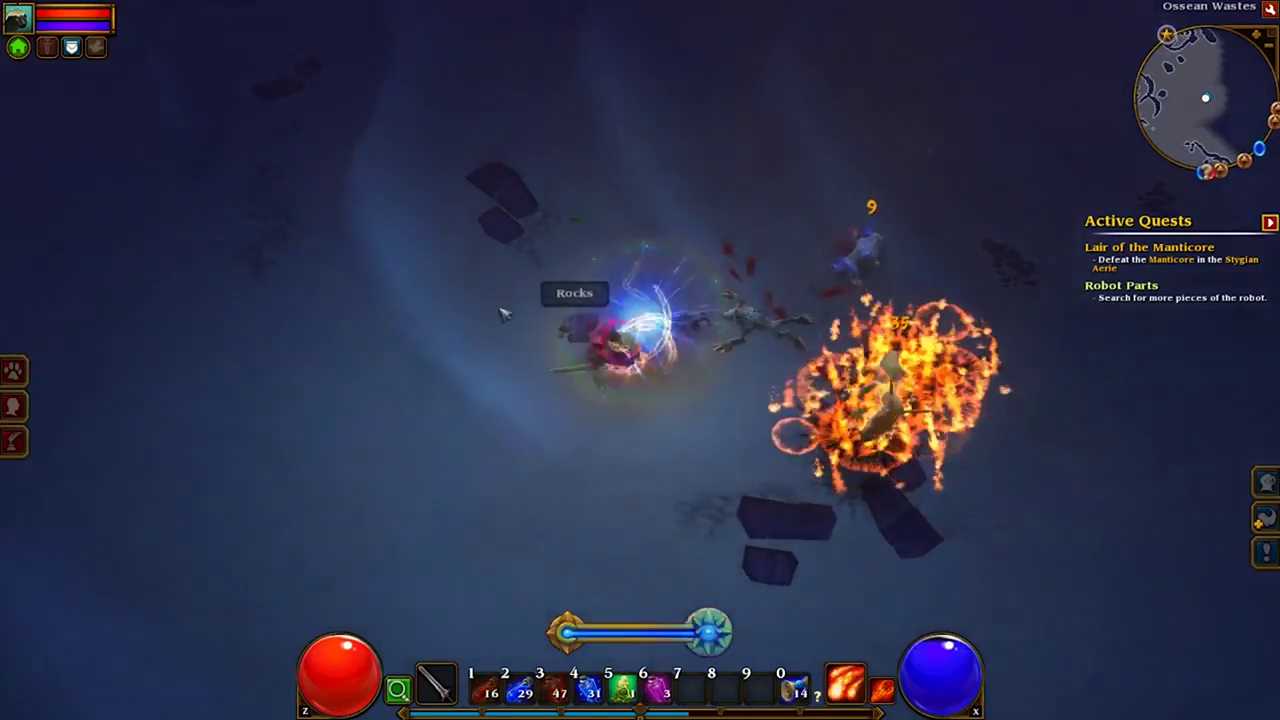
left_click(626, 543)
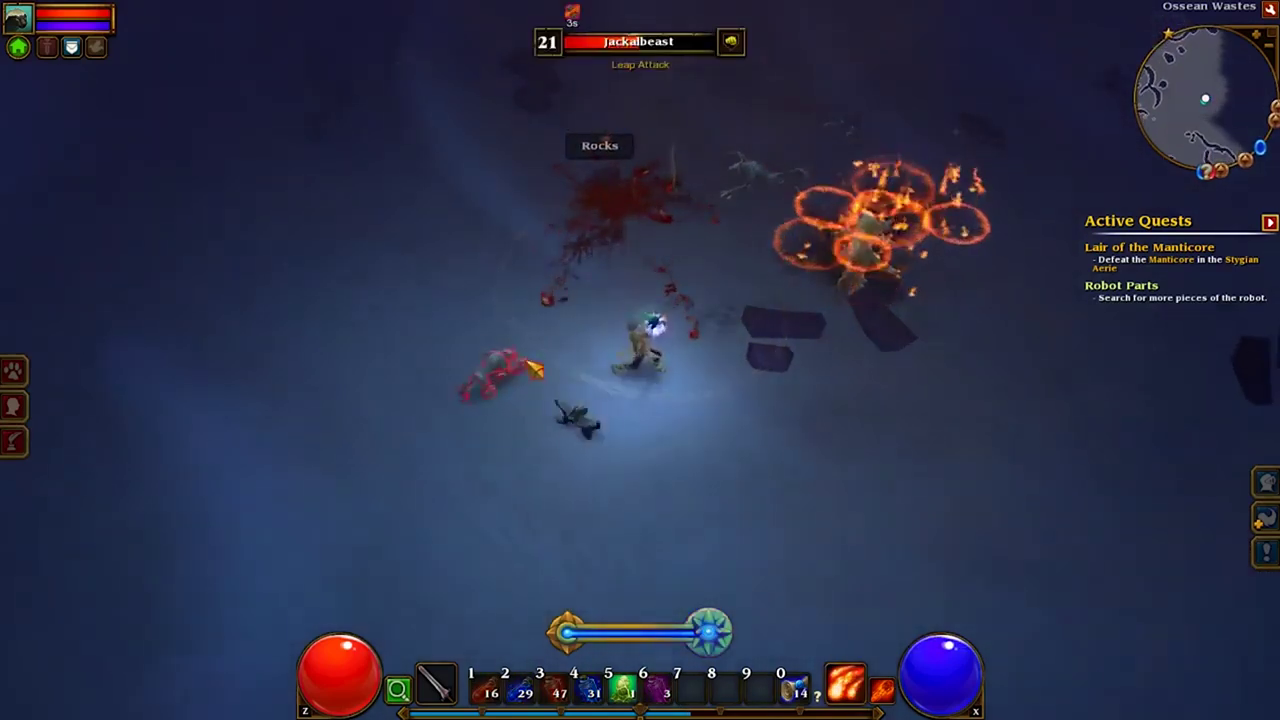
left_click(525, 370)
left_click(527, 370)
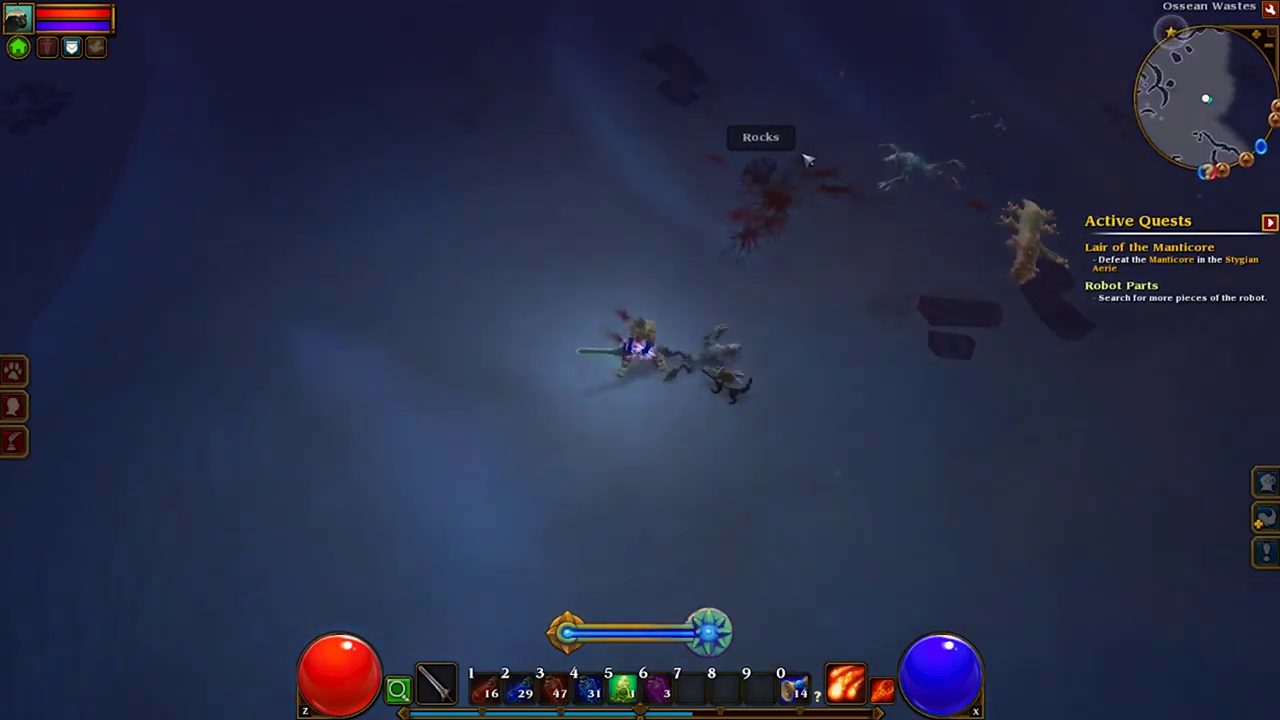
left_click(744, 197)
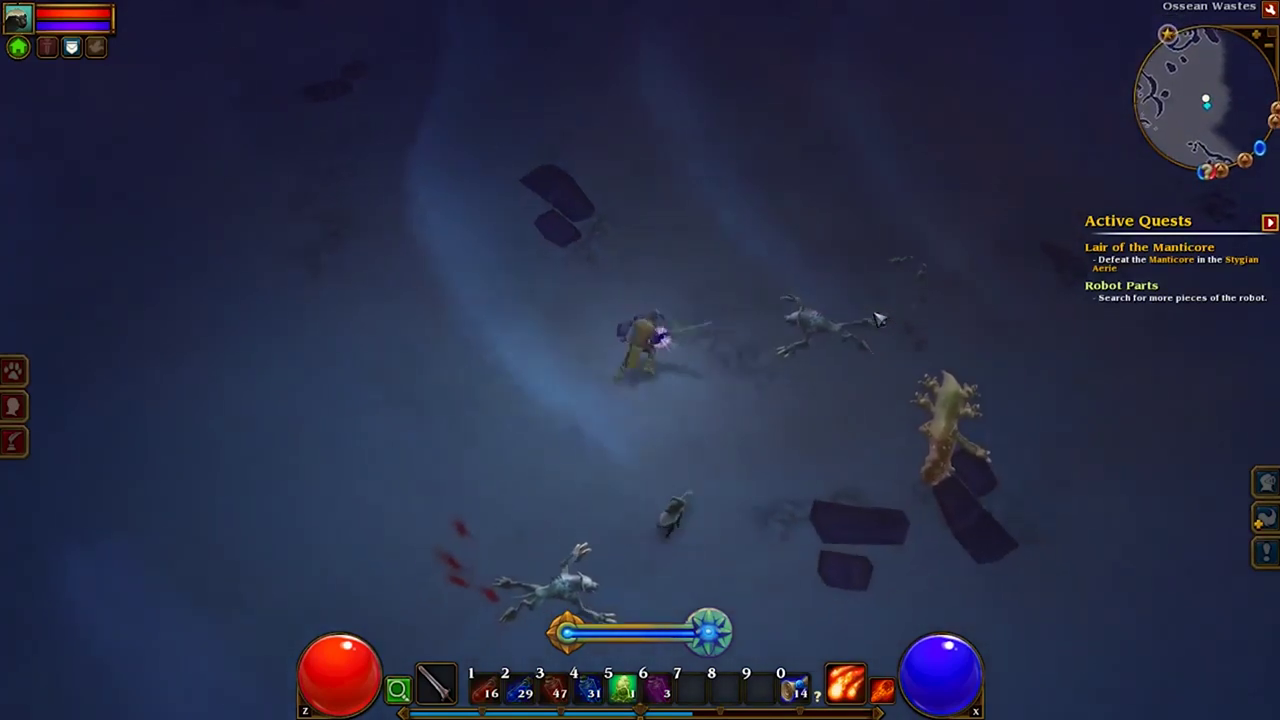